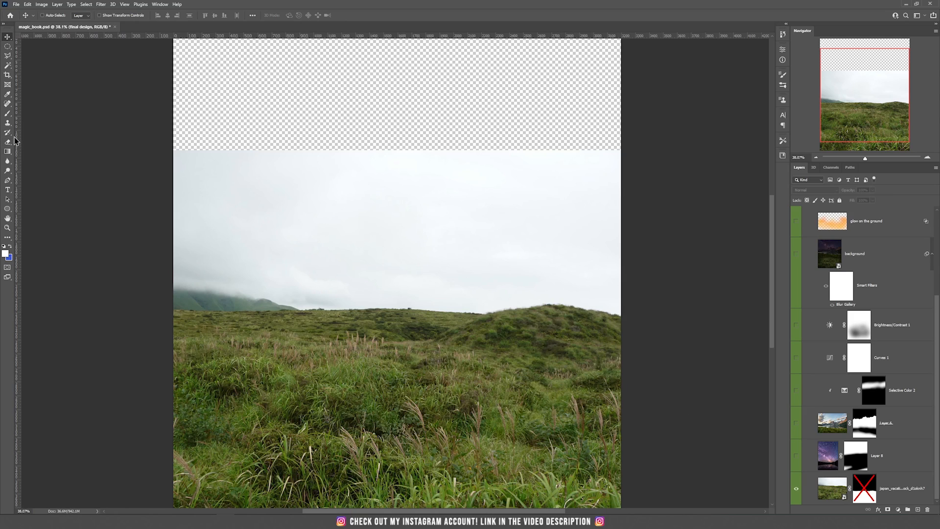
Draw a closed Pen path along the grass field's horizon and around the sky above it.
{"action": "key", "text": "p"}
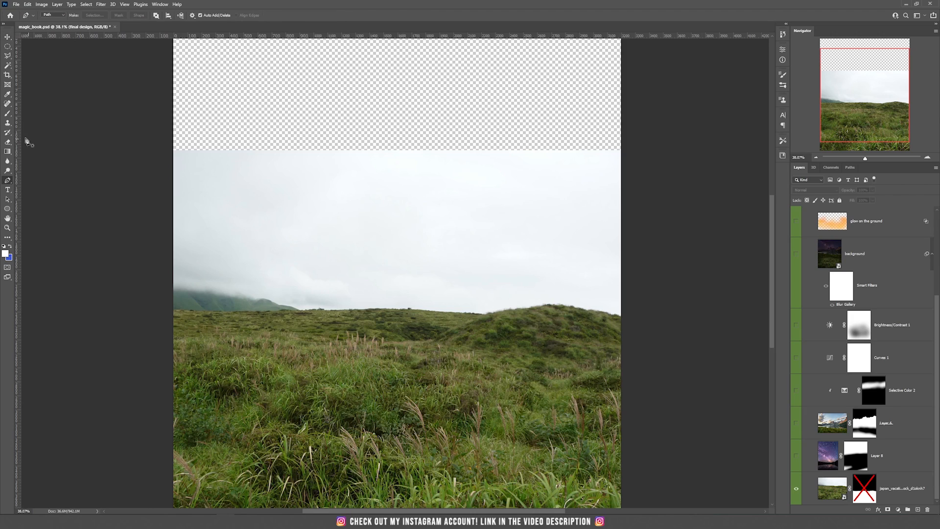
{"action": "left_click", "coordinate": [172, 310]}
{"action": "left_click_drag", "start_coordinate": [271, 312], "coordinate": [280, 312]}
{"action": "left_click", "coordinate": [469, 313]}
{"action": "left_click_drag", "start_coordinate": [504, 312], "coordinate": [515, 308]}
{"action": "left_click", "coordinate": [572, 304]}
{"action": "left_click", "coordinate": [616, 313]}
{"action": "left_click_drag", "start_coordinate": [664, 181], "coordinate": [669, 156]}
{"action": "left_click", "coordinate": [622, 100]}
{"action": "left_click", "coordinate": [139, 101]}
{"action": "left_click_drag", "start_coordinate": [23, 120], "coordinate": [30, 137]}
{"action": "left_click_drag", "start_coordinate": [121, 288], "coordinate": [132, 295]}
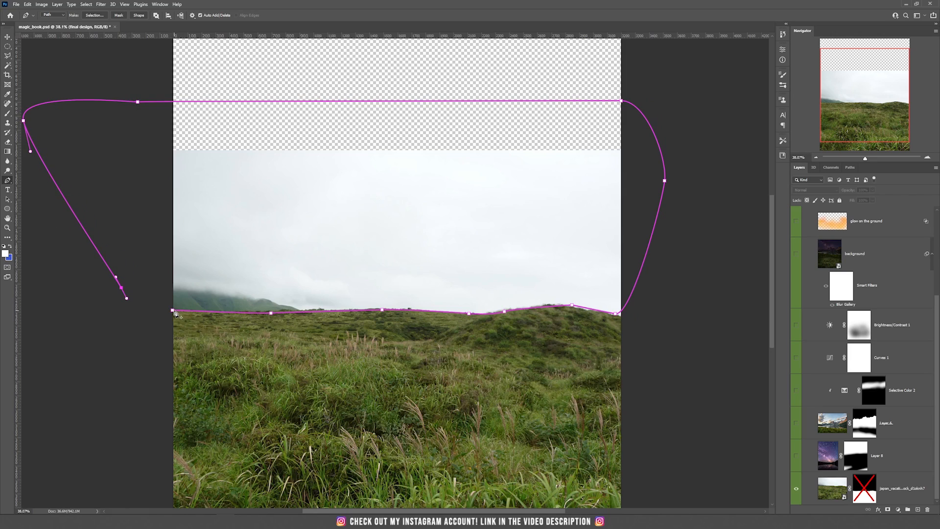
{"action": "left_click", "coordinate": [172, 310]}
Turn the sky path into a selection and re-enable the grass layer's mask so the sky is hidden.
{"action": "right_click", "coordinate": [315, 242]}
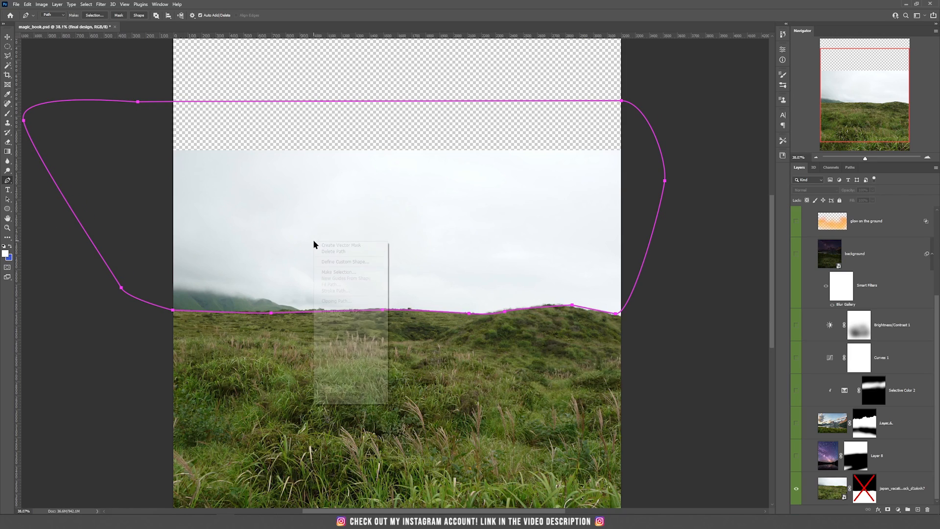
{"action": "left_click", "coordinate": [363, 273]}
{"action": "left_click", "coordinate": [507, 150]}
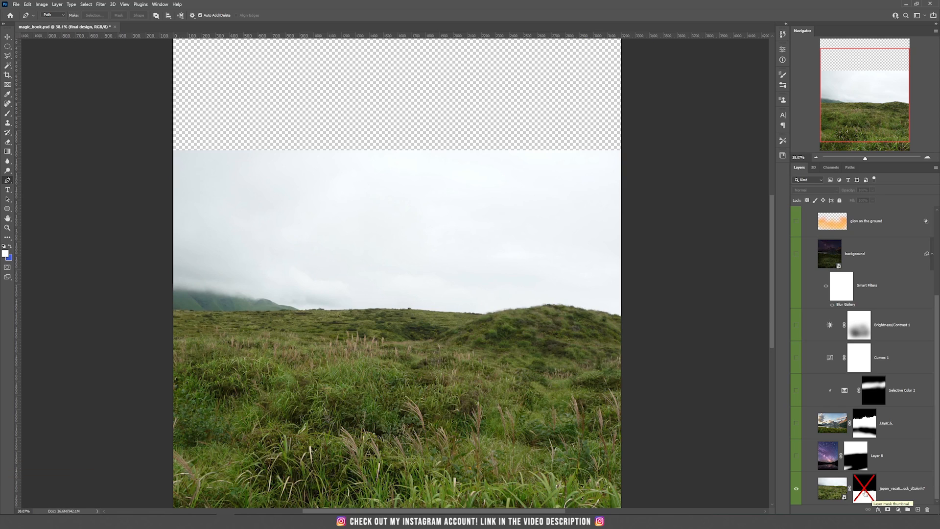
{"action": "left_click", "coordinate": [866, 489], "text": "shift"}
{"action": "key", "text": "v"}
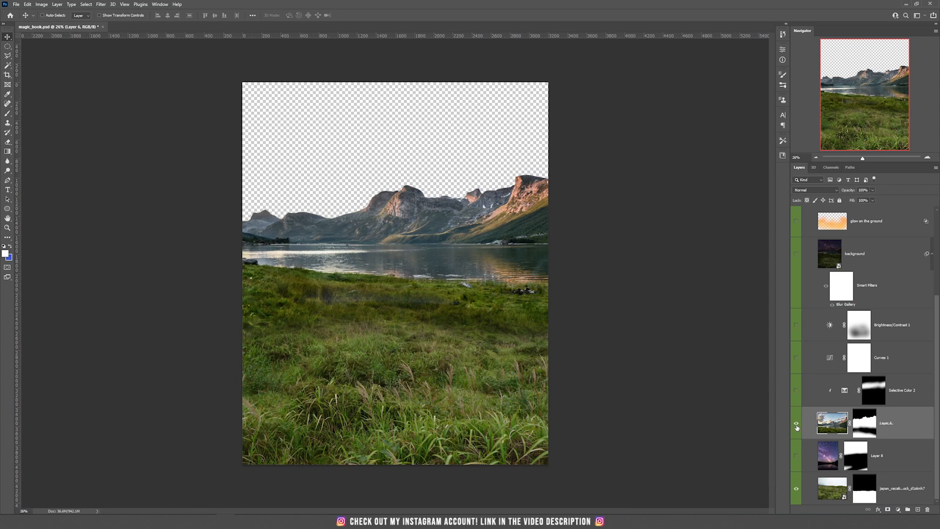
Toggle the mountain lake layer's visibility off and on, and disable its layer mask to show the whole photo.
{"action": "left_click", "coordinate": [796, 425]}
{"action": "left_click", "coordinate": [796, 426]}
{"action": "left_click", "coordinate": [861, 426], "text": "shift"}
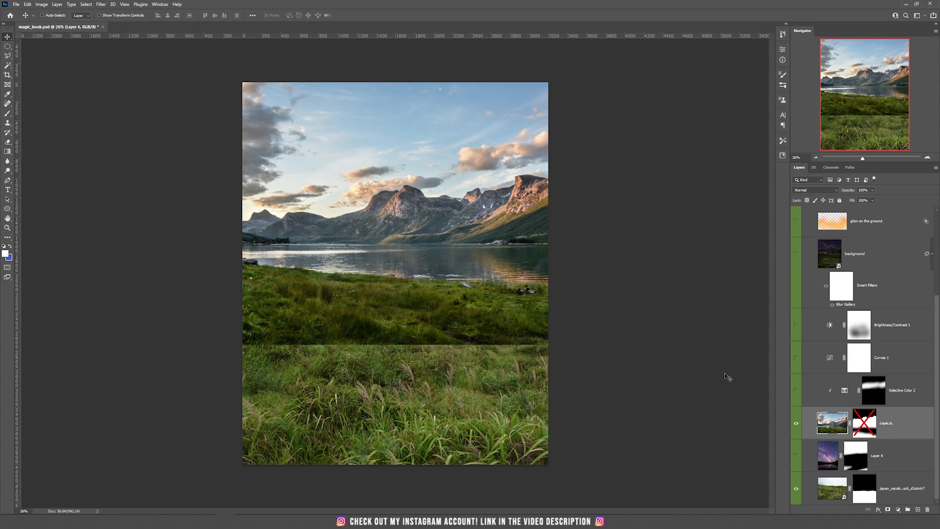
Start a Pen path at the photo's left edge and trace the low mountain ridges up to the foot of the central peak.
{"action": "scroll", "coordinate": [312, 220], "scroll_direction": "up", "scroll_amount": 4}
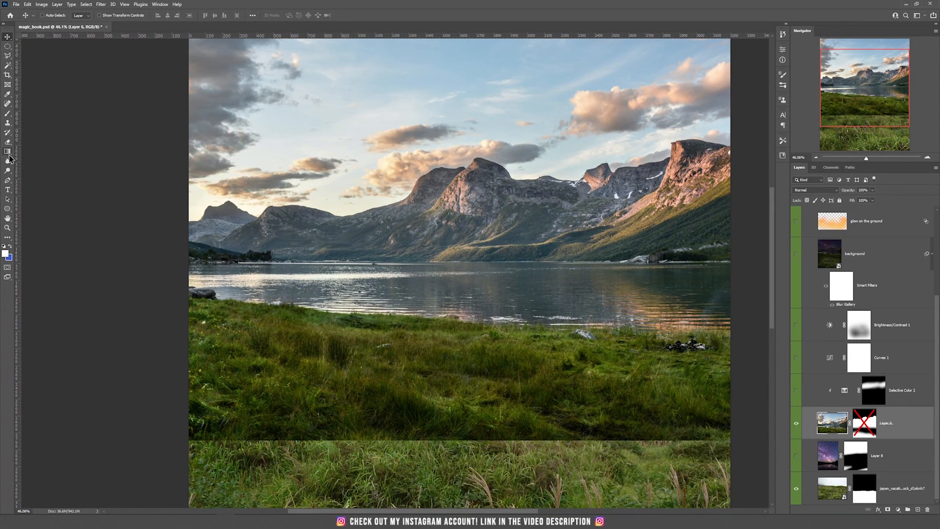
{"action": "key", "text": "p"}
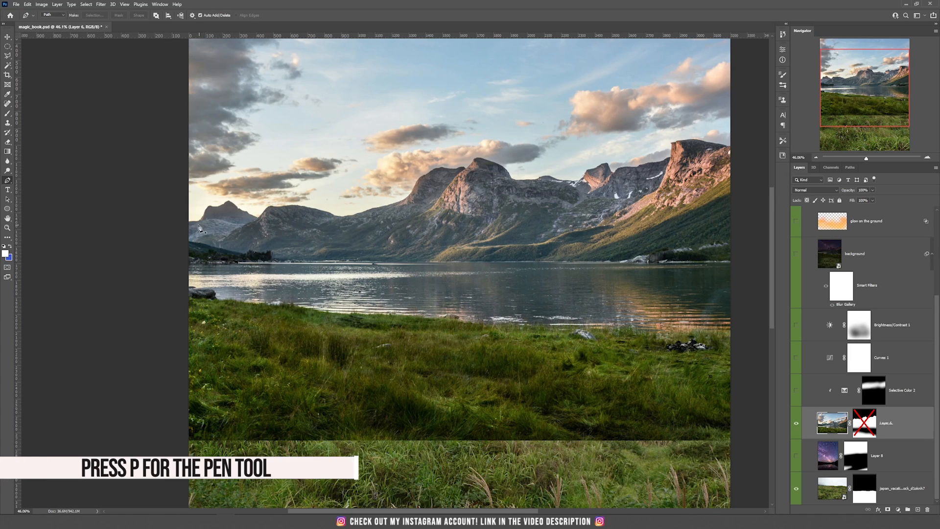
{"action": "left_click_drag", "start_coordinate": [190, 223], "coordinate": [207, 207]}
{"action": "left_click_drag", "start_coordinate": [212, 207], "coordinate": [238, 209]}
{"action": "left_click", "coordinate": [258, 218]}
{"action": "left_click", "coordinate": [263, 217]}
{"action": "left_click", "coordinate": [268, 210]}
{"action": "left_click", "coordinate": [289, 208]}
{"action": "left_click", "coordinate": [299, 209]}
{"action": "left_click", "coordinate": [306, 210]}
{"action": "left_click", "coordinate": [314, 212]}
{"action": "left_click", "coordinate": [326, 216]}
{"action": "left_click", "coordinate": [340, 216]}
{"action": "left_click", "coordinate": [351, 215]}
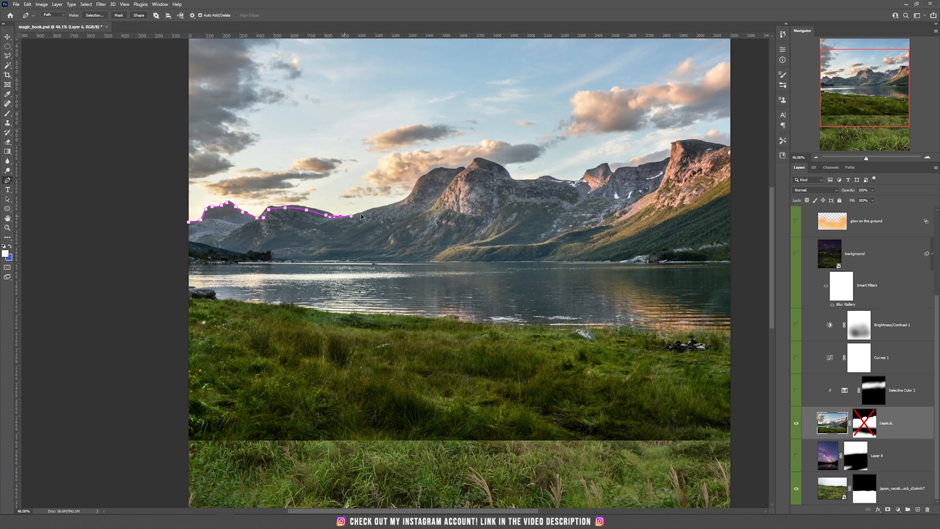
Continue the Pen path over the central peak and along the ridge to the small pointed peak.
{"action": "left_click", "coordinate": [425, 180]}
{"action": "left_click", "coordinate": [443, 169]}
{"action": "left_click", "coordinate": [457, 168]}
{"action": "left_click", "coordinate": [468, 168]}
{"action": "left_click", "coordinate": [475, 162]}
{"action": "left_click", "coordinate": [486, 158]}
{"action": "left_click", "coordinate": [495, 162]}
{"action": "left_click", "coordinate": [504, 169]}
{"action": "left_click", "coordinate": [523, 179]}
{"action": "left_click", "coordinate": [546, 177]}
{"action": "left_click", "coordinate": [556, 180]}
{"action": "left_click", "coordinate": [565, 180]}
{"action": "left_click", "coordinate": [576, 181]}
{"action": "left_click", "coordinate": [584, 181]}
{"action": "left_click", "coordinate": [589, 173]}
{"action": "left_click", "coordinate": [596, 168]}
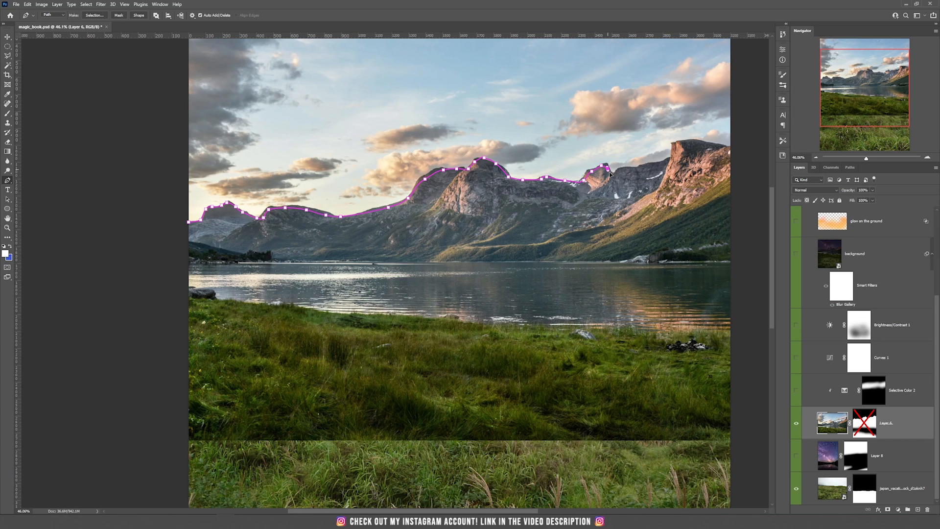
Trace the rest of the ridge and the top of the tall cliff up to the photo's right edge.
{"action": "left_click", "coordinate": [630, 168]}
{"action": "left_click", "coordinate": [639, 167]}
{"action": "left_click", "coordinate": [650, 165]}
{"action": "left_click", "coordinate": [658, 164]}
{"action": "left_click_drag", "start_coordinate": [669, 163], "coordinate": [528, 213]}
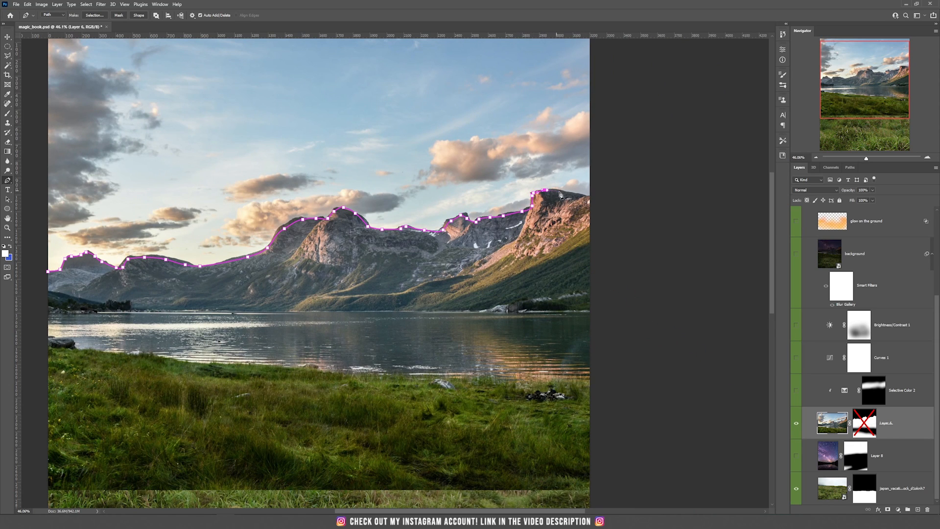
{"action": "scroll", "coordinate": [572, 195], "scroll_direction": "up", "scroll_amount": 5}
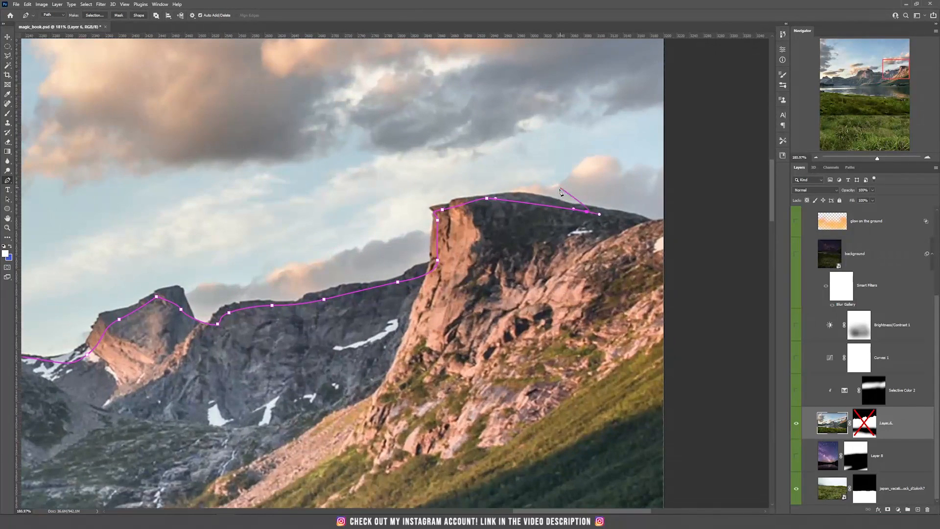
{"action": "left_click_drag", "start_coordinate": [524, 194], "coordinate": [535, 195]}
{"action": "left_click", "coordinate": [595, 207]}
{"action": "left_click_drag", "start_coordinate": [616, 211], "coordinate": [647, 222]}
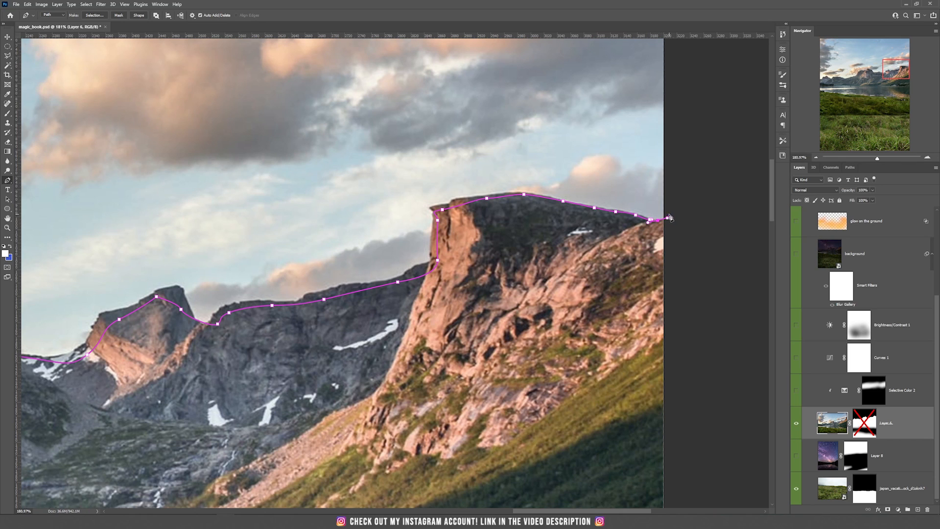
Close the mountain path around the sky outside the canvas and convert it into a selection.
{"action": "scroll", "coordinate": [659, 223], "scroll_direction": "down", "scroll_amount": 6}
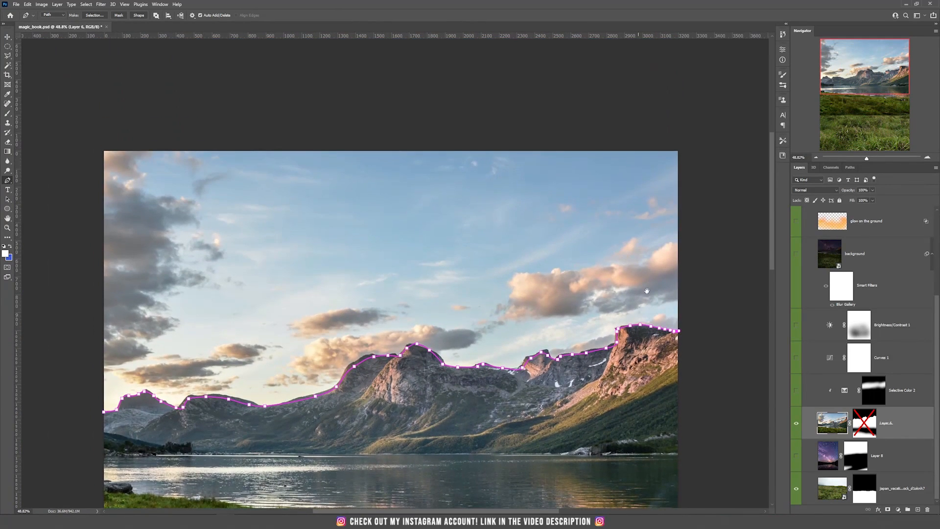
{"action": "mouse_move", "coordinate": [678, 331]}
{"action": "left_mouse_down"}
{"action": "mouse_move", "coordinate": [713, 123]}
{"action": "mouse_move", "coordinate": [129, 117]}
{"action": "mouse_move", "coordinate": [75, 223]}
{"action": "mouse_move", "coordinate": [95, 420]}
{"action": "mouse_move", "coordinate": [104, 411]}
{"action": "left_mouse_up"}
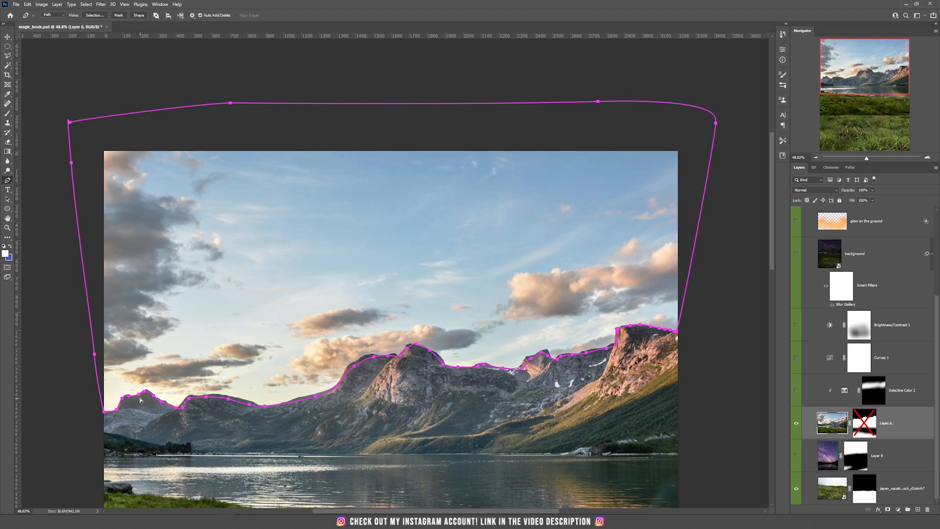
{"action": "right_click", "coordinate": [217, 309]}
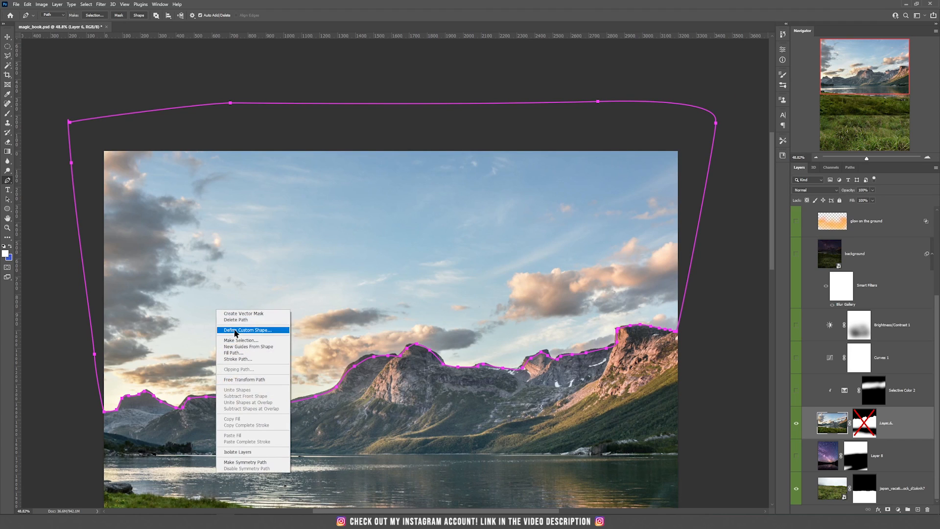
{"action": "left_click", "coordinate": [241, 343]}
{"action": "left_click", "coordinate": [508, 149]}
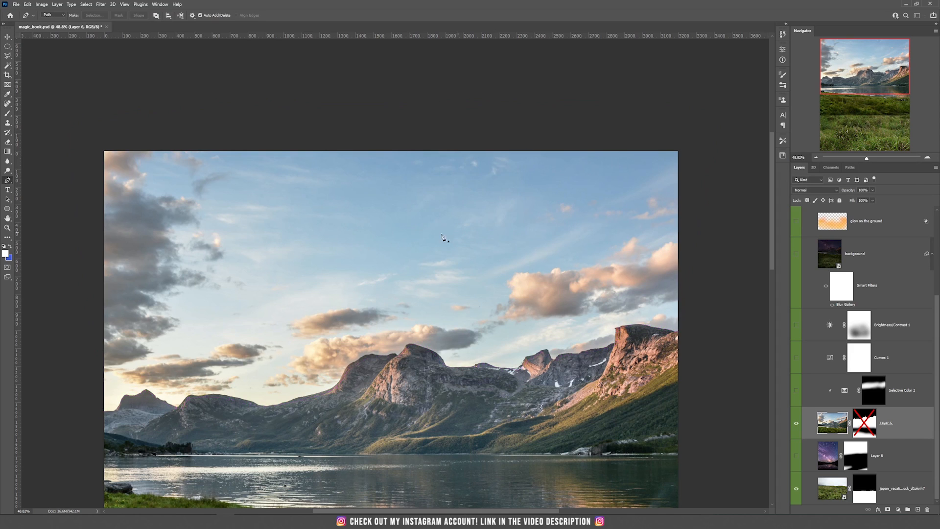
Apply the layer mask to the mountain lake layer to hide its sky and blend its grass into the foreground.
{"action": "scroll", "coordinate": [446, 288], "scroll_direction": "down", "scroll_amount": 2}
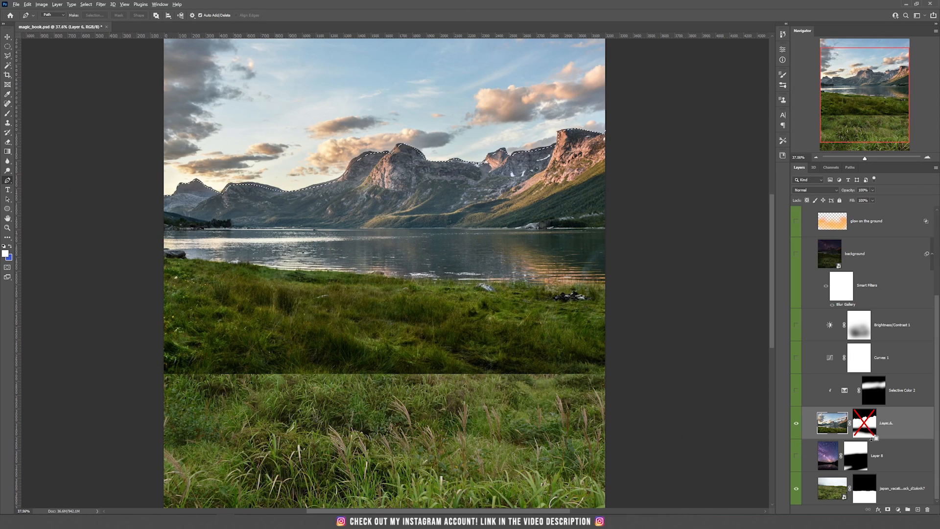
{"action": "left_click", "coordinate": [889, 511]}
{"action": "left_click_drag", "start_coordinate": [434, 225], "coordinate": [457, 317]}
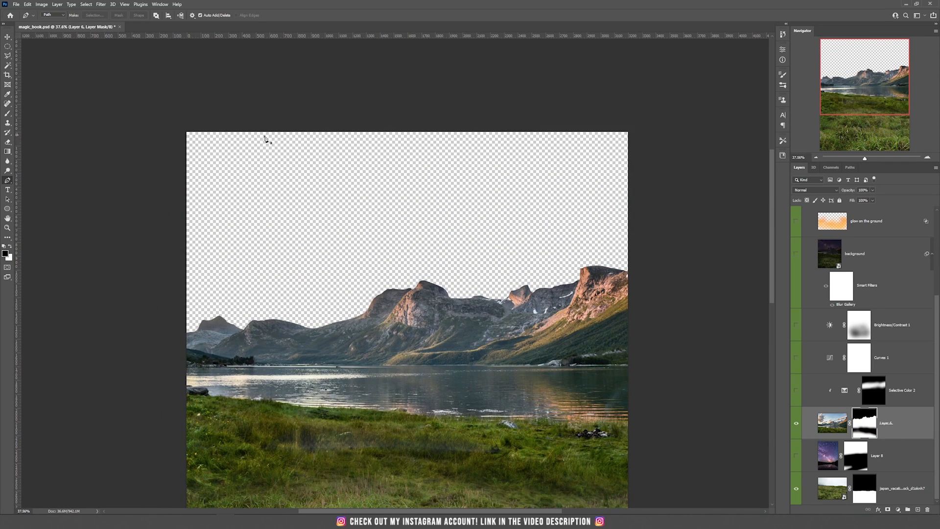
{"action": "left_click_drag", "start_coordinate": [554, 331], "coordinate": [519, 197]}
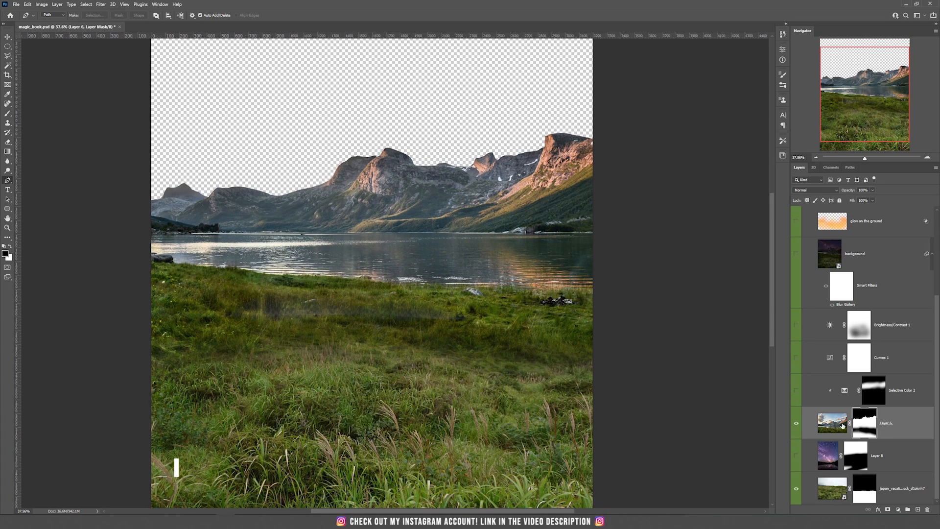
Choose the soft round brush from General Brushes with 0% hardness and greatly reduce its size for mask painting.
{"action": "key", "text": "b"}
{"action": "right_click", "coordinate": [394, 302]}
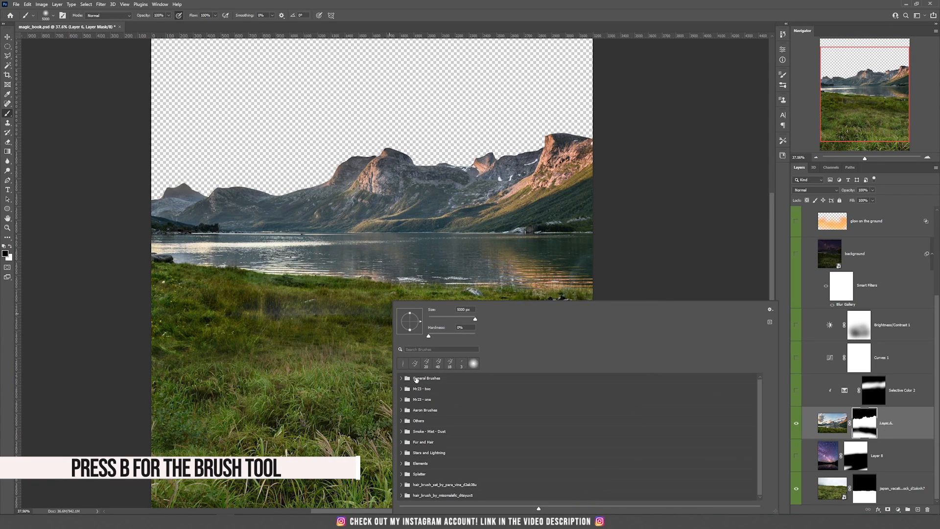
{"action": "left_click", "coordinate": [403, 379]}
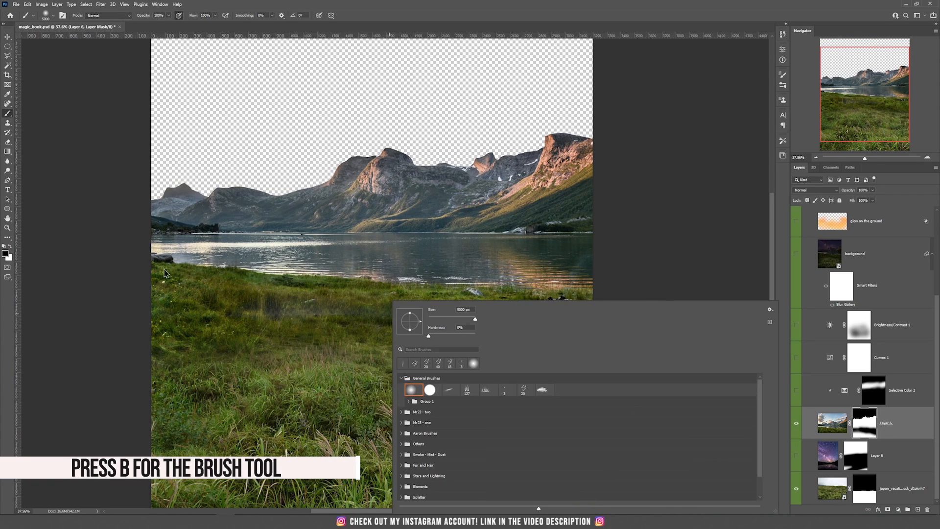
{"action": "key", "text": "Escape"}
{"action": "key", "text": "bracketleft"}
{"action": "key", "text": "bracketleft"}
{"action": "key", "text": "bracketleft"}
{"action": "key", "text": "bracketleft"}
{"action": "key", "text": "bracketleft"}
{"action": "key", "text": "bracketleft"}
{"action": "key", "text": "bracketleft"}
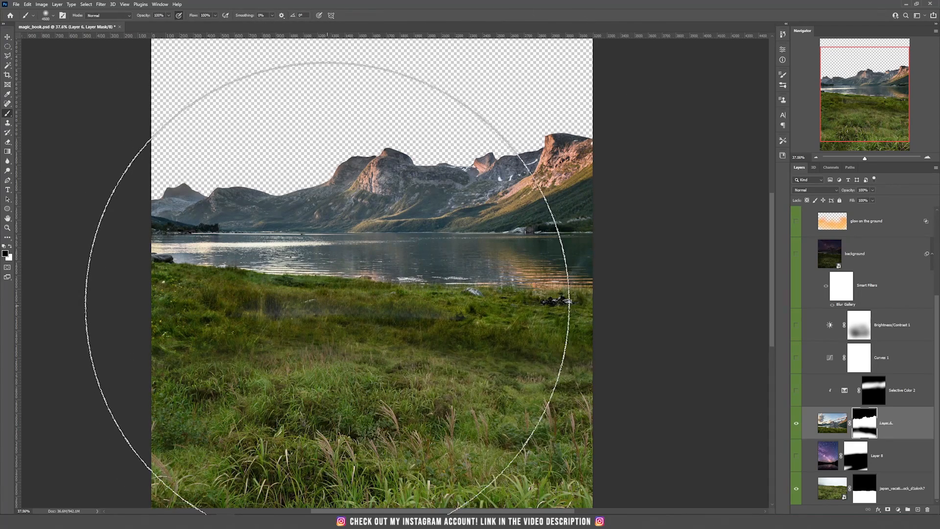
{"action": "key", "text": "bracketleft"}
{"action": "key", "text": "bracketleft"}
{"action": "key", "text": "bracketleft"}
{"action": "key", "text": "bracketleft"}
{"action": "key", "text": "bracketleft"}
{"action": "key", "text": "bracketleft"}
{"action": "key", "text": "bracketleft"}
{"action": "key", "text": "bracketleft"}
{"action": "key", "text": "bracketleft"}
{"action": "key", "text": "bracketleft"}
{"action": "key", "text": "bracketleft"}
{"action": "key", "text": "bracketleft"}
{"action": "key", "text": "bracketleft"}
{"action": "key", "text": "bracketleft"}
{"action": "key", "text": "bracketleft"}
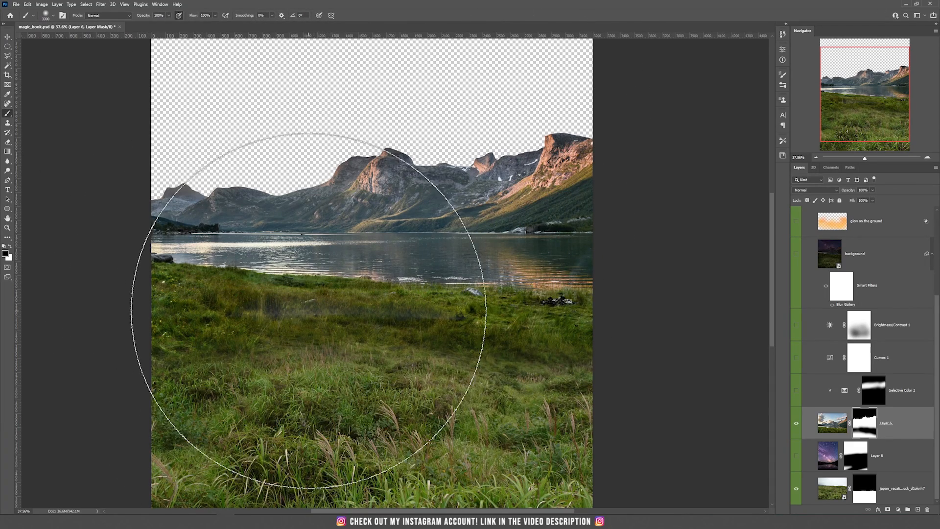
{"action": "key", "text": "bracketleft"}
{"action": "key", "text": "bracketleft"}
{"action": "key", "text": "bracketleft"}
{"action": "key", "text": "bracketleft"}
{"action": "key", "text": "bracketleft"}
{"action": "key", "text": "bracketleft"}
{"action": "key", "text": "bracketleft"}
{"action": "key", "text": "bracketleft"}
{"action": "key", "text": "bracketleft"}
{"action": "key", "text": "bracketleft"}
{"action": "key", "text": "bracketleft"}
{"action": "key", "text": "bracketleft"}
{"action": "key", "text": "bracketleft"}
{"action": "key", "text": "bracketleft"}
{"action": "key", "text": "bracketleft"}
{"action": "key", "text": "bracketleft"}
{"action": "key", "text": "bracketleft"}
{"action": "key", "text": "bracketleft"}
{"action": "key", "text": "bracketleft"}
{"action": "key", "text": "bracketleft"}
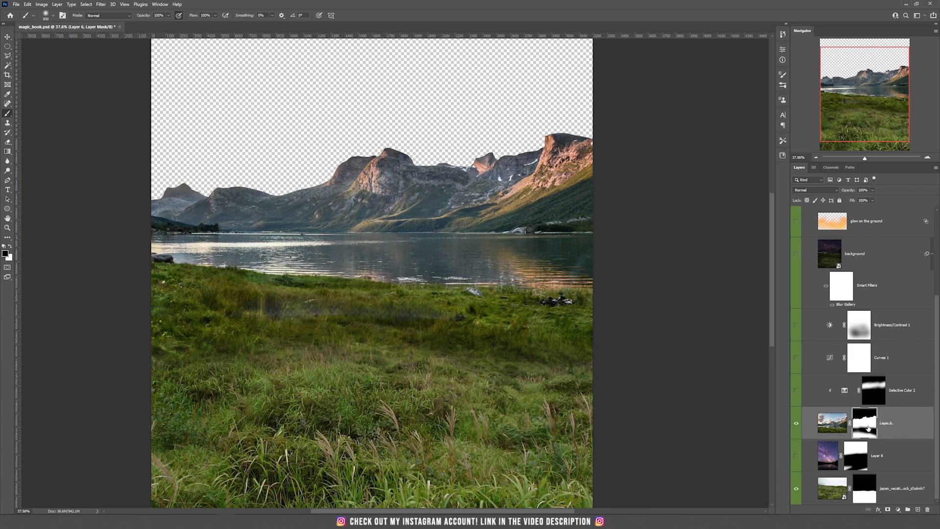
Disable and re-enable the mountain lake layer's mask to compare the grass blend with the unmasked photo.
{"action": "left_click", "coordinate": [865, 424], "text": "shift"}
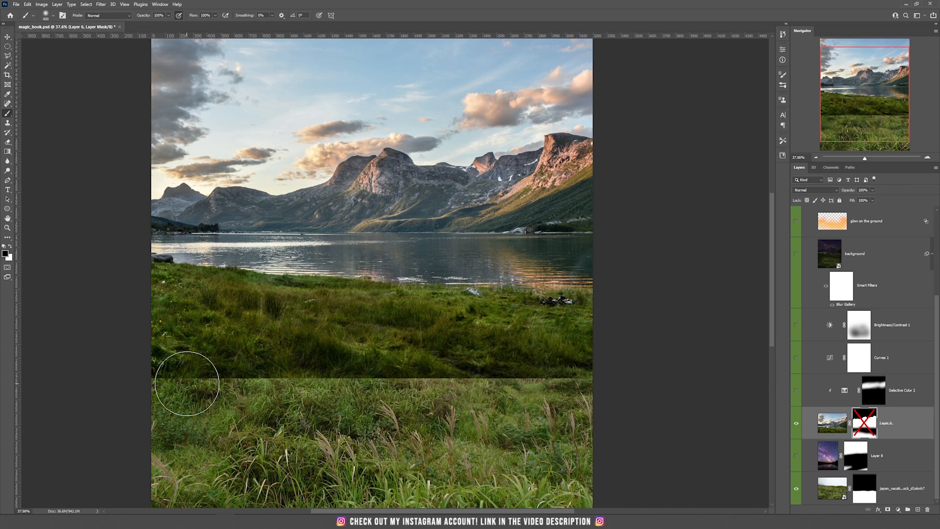
{"action": "left_click", "coordinate": [864, 422], "text": "shift"}
{"action": "scroll", "coordinate": [385, 265], "scroll_direction": "down", "scroll_amount": 4}
{"action": "scroll", "coordinate": [385, 265], "scroll_direction": "up", "scroll_amount": 5}
{"action": "key", "text": "v"}
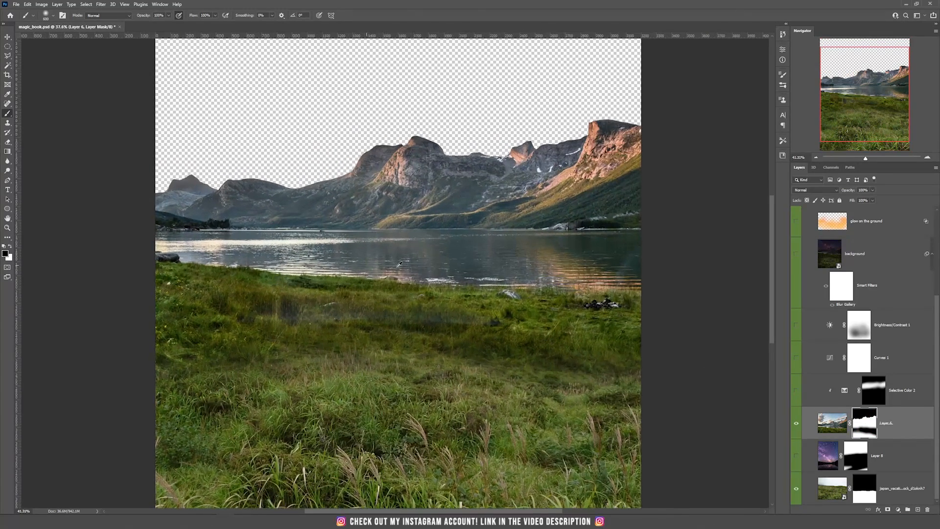
Try moving the grass layer and the mountain lake layer, and undo both moves.
{"action": "left_click", "coordinate": [899, 461]}
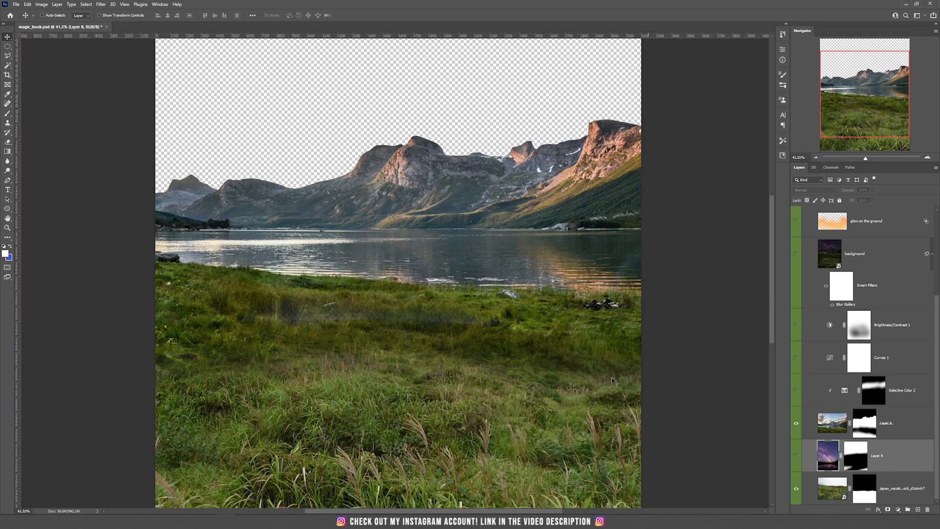
{"action": "scroll", "coordinate": [486, 353], "scroll_direction": "down", "scroll_amount": 3}
{"action": "left_click", "coordinate": [916, 489]}
{"action": "left_click_drag", "start_coordinate": [446, 325], "coordinate": [475, 347]}
{"action": "key", "text": "ctrl+z"}
{"action": "left_click", "coordinate": [892, 424]}
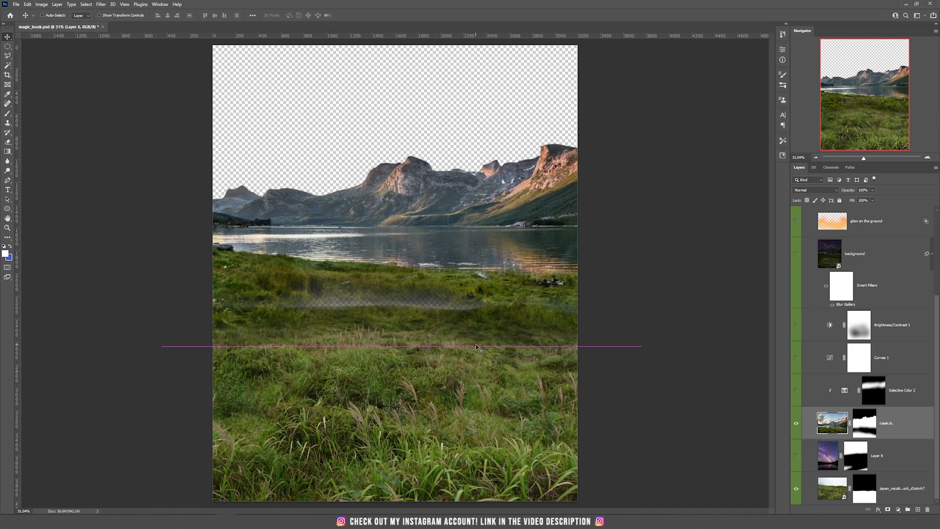
{"action": "key", "text": "ctrl+z"}
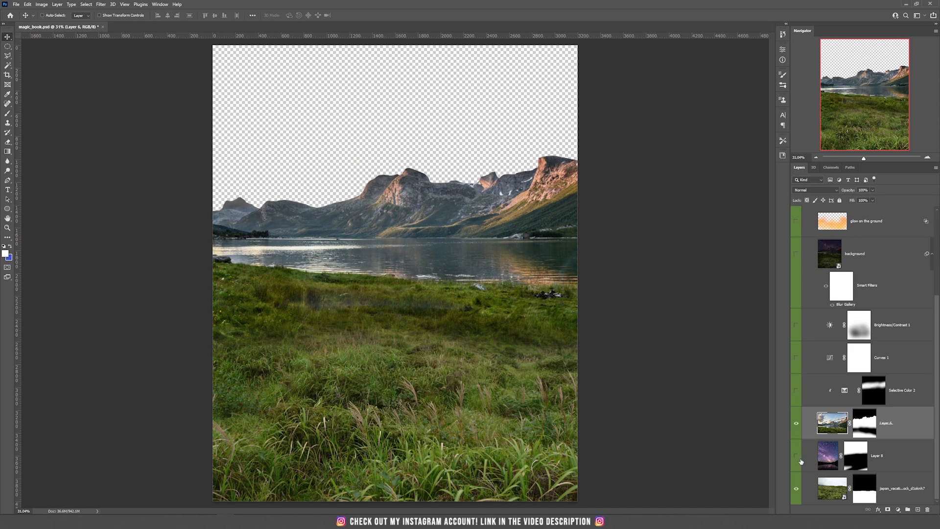
Show the starry sky layer (Layer 8) and disable its layer mask.
{"action": "left_click", "coordinate": [797, 456]}
{"action": "left_click", "coordinate": [862, 461]}
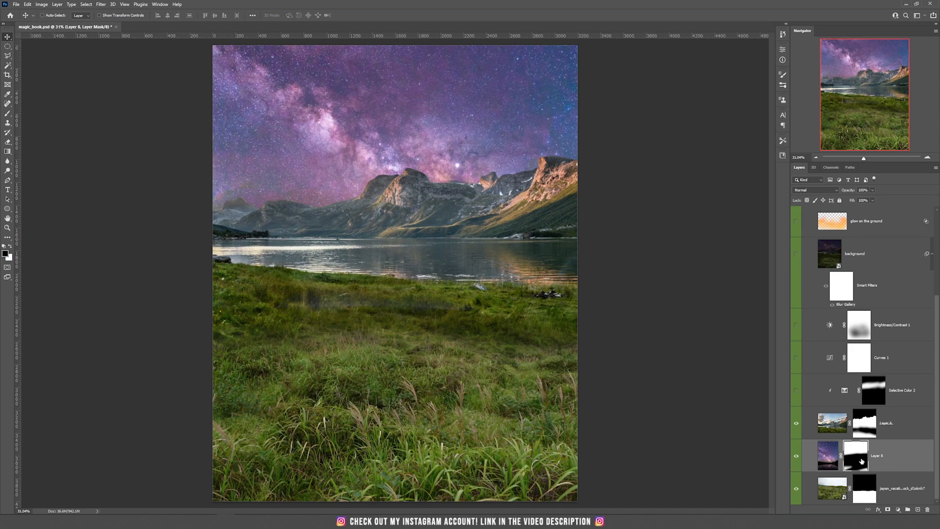
{"action": "left_click", "coordinate": [862, 462], "text": "shift"}
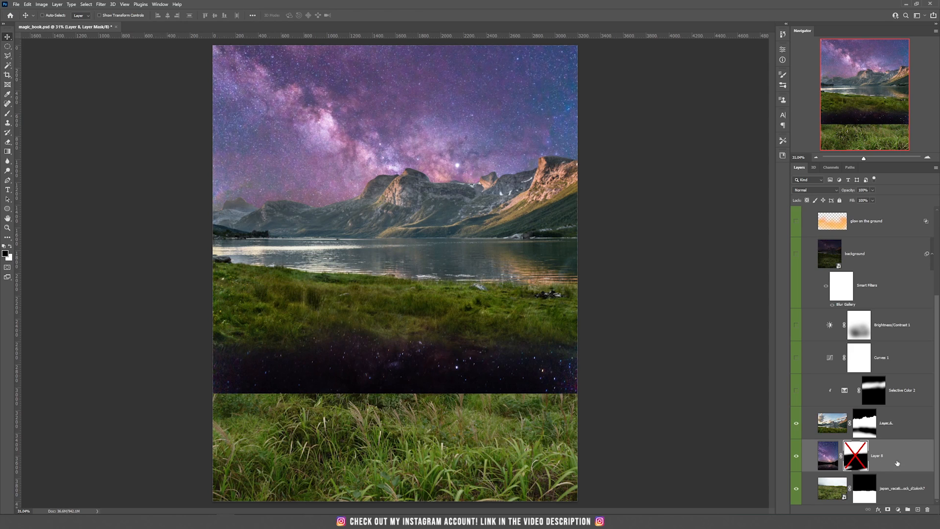
Hide the mountain lake layer to examine the full starry sky photo, and show the layer again.
{"action": "left_click", "coordinate": [795, 426]}
{"action": "left_click_drag", "start_coordinate": [515, 343], "coordinate": [561, 401]}
{"action": "key", "text": "ctrl+z"}
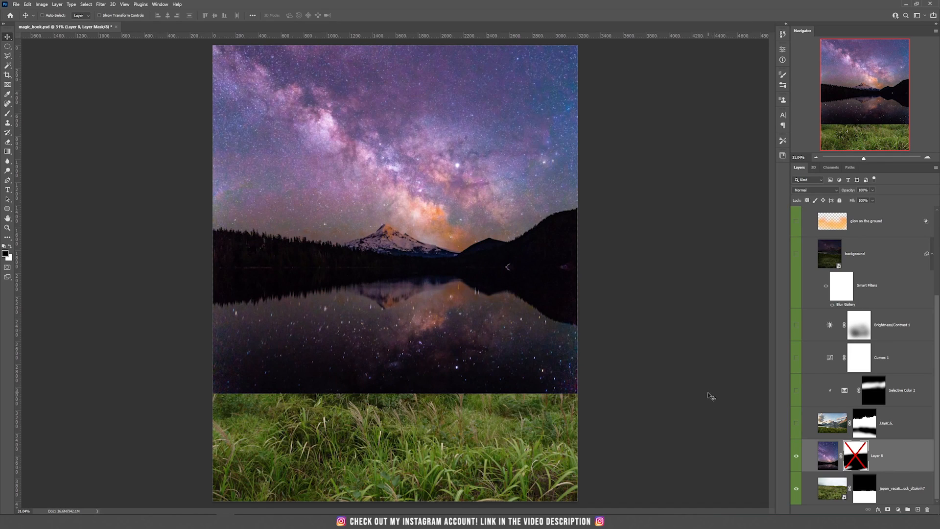
{"action": "left_click", "coordinate": [797, 424]}
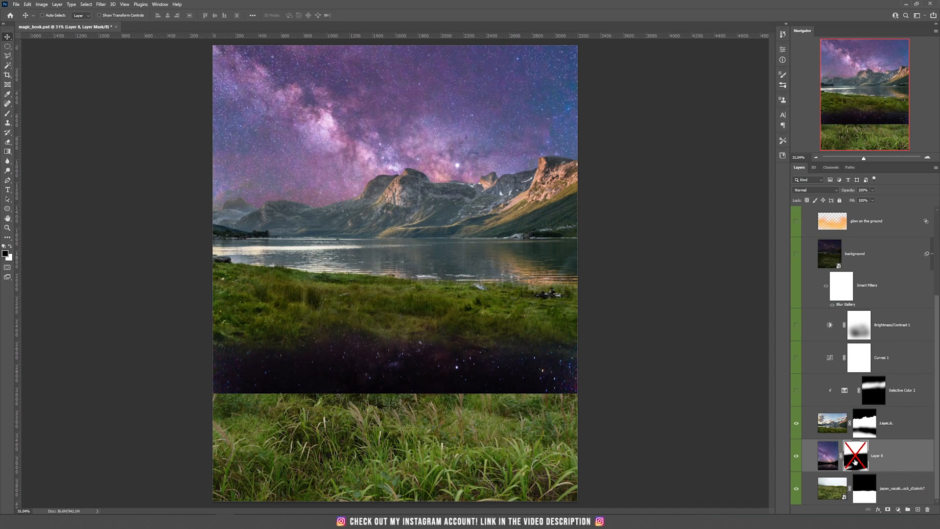
Re-enable the starry sky layer's mask and activate the Brush tool for painting on it.
{"action": "left_click", "coordinate": [855, 460], "text": "shift"}
{"action": "key", "text": "b"}
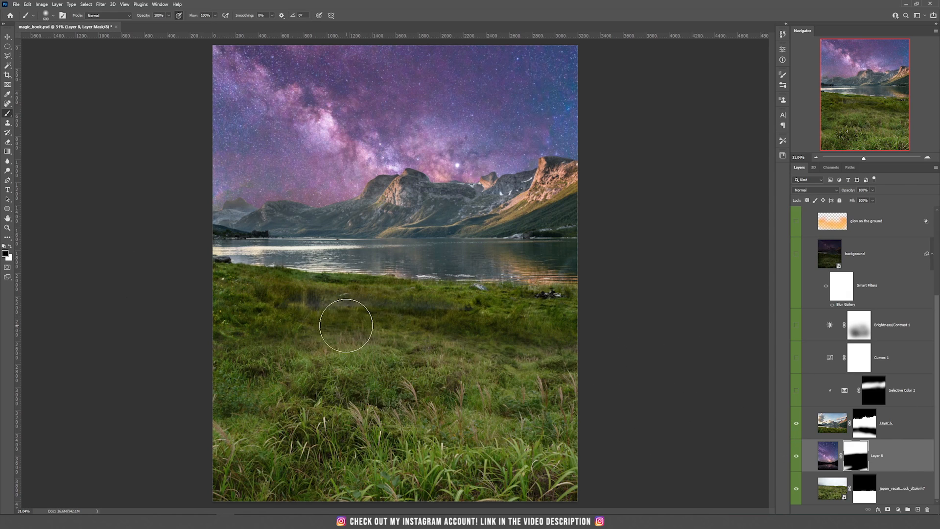
Disable the starry sky layer's mask to view the area it hides, and re-enable the mask.
{"action": "left_click", "coordinate": [868, 457], "text": "shift"}
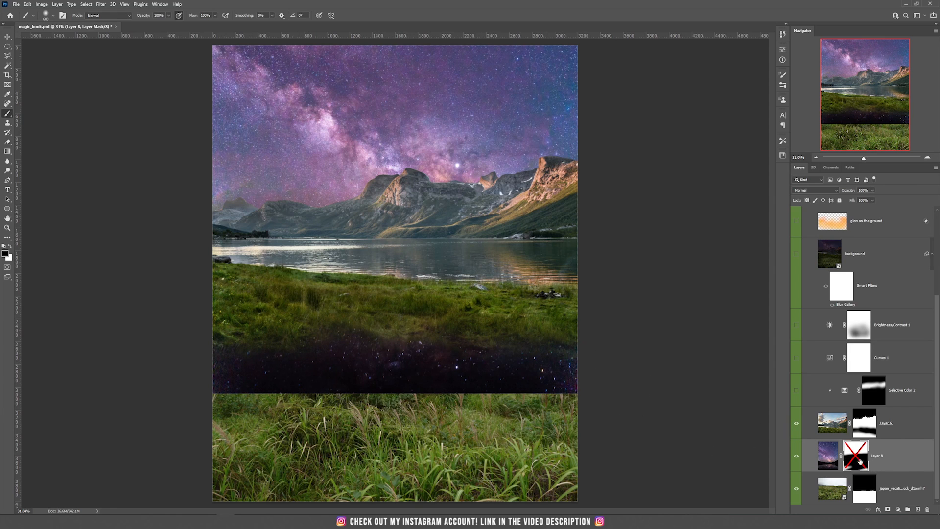
{"action": "left_click", "coordinate": [859, 461], "text": "shift"}
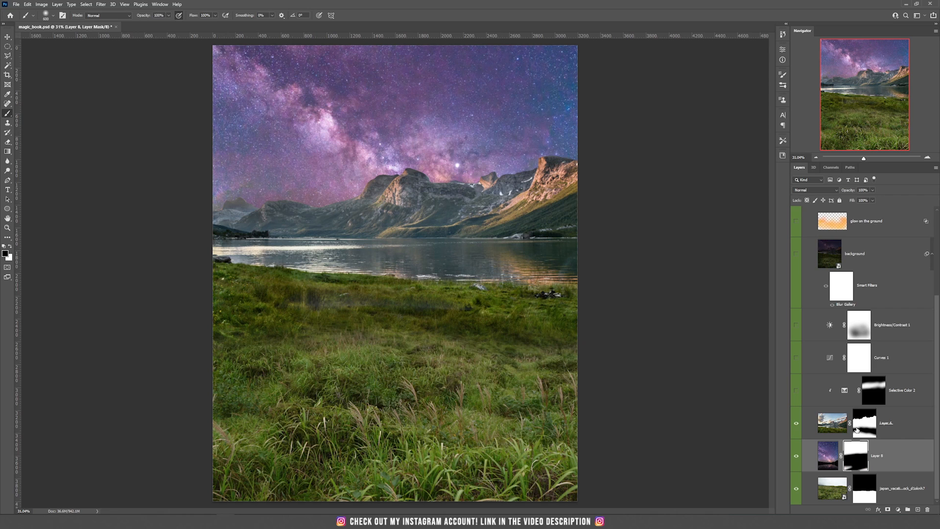
Paint white with a smaller brush on the mountain lake layer's mask to restore the grass over the grayish strip below the shore.
{"action": "left_click", "coordinate": [897, 422]}
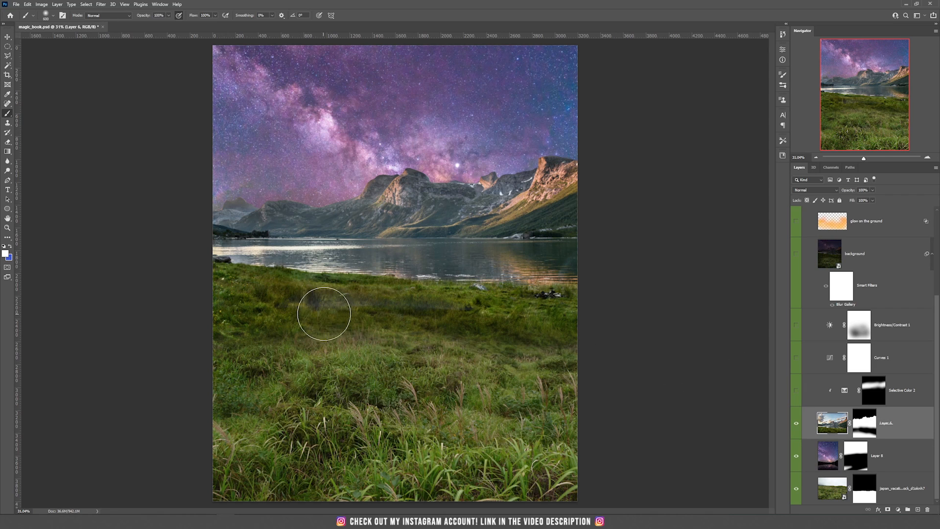
{"action": "scroll", "coordinate": [394, 300], "scroll_direction": "down", "scroll_amount": 1}
{"action": "scroll", "coordinate": [407, 308], "scroll_direction": "up", "scroll_amount": 3}
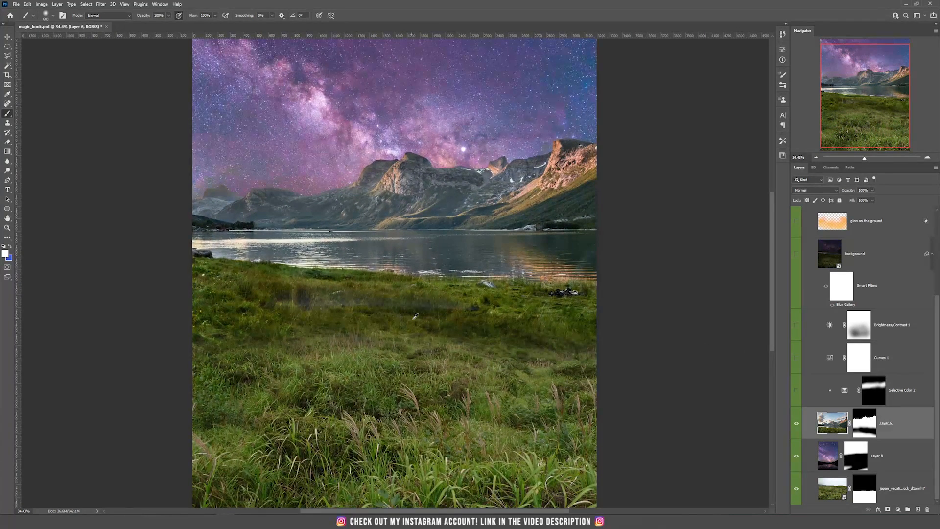
{"action": "scroll", "coordinate": [414, 316], "scroll_direction": "up", "scroll_amount": 4}
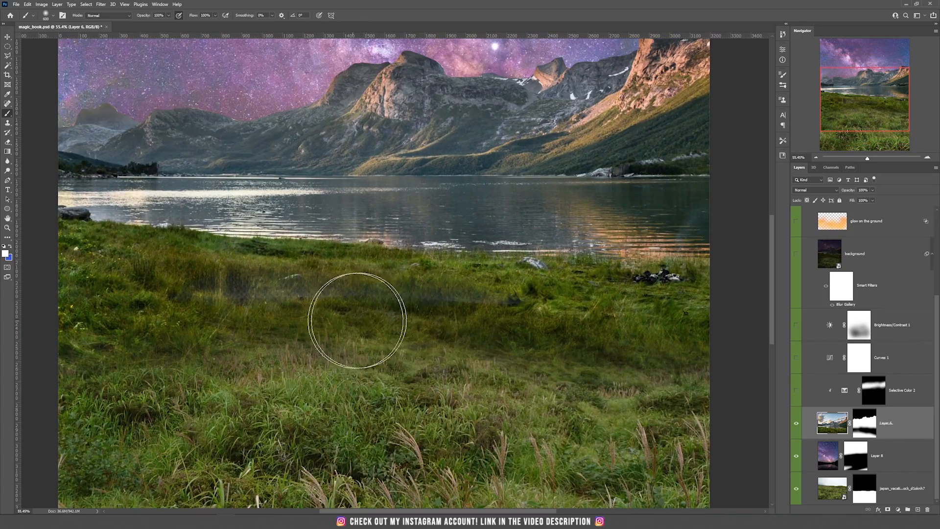
{"action": "scroll", "coordinate": [279, 312], "scroll_direction": "up", "scroll_amount": 2}
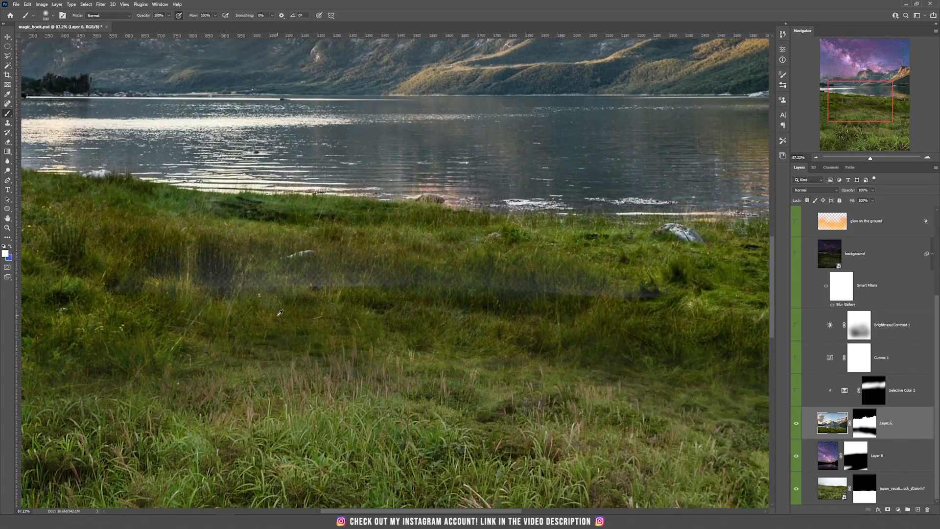
{"action": "scroll", "coordinate": [281, 312], "scroll_direction": "down", "scroll_amount": 1}
{"action": "scroll", "coordinate": [280, 313], "scroll_direction": "down", "scroll_amount": 2}
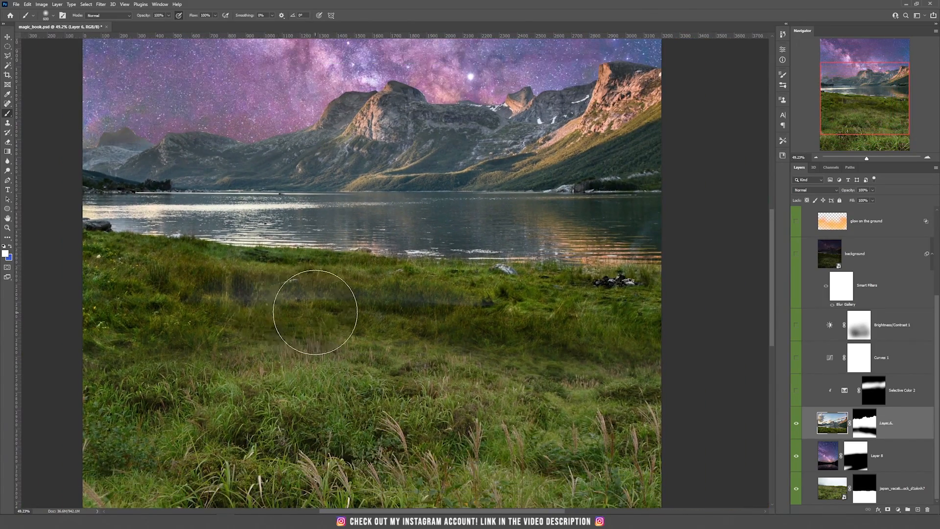
{"action": "left_click", "coordinate": [858, 457]}
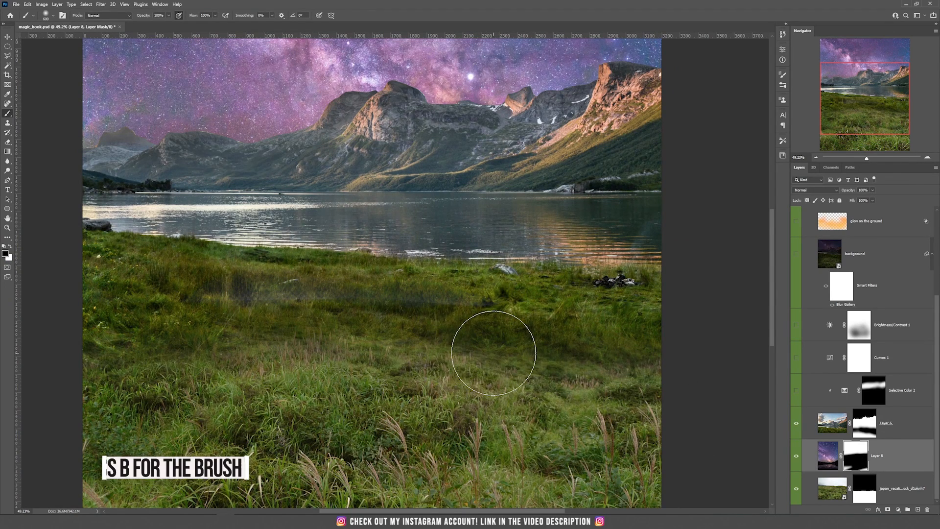
{"action": "left_click", "coordinate": [865, 423]}
{"action": "key", "text": "x"}
{"action": "key", "text": "bracketleft"}
{"action": "key", "text": "bracketleft"}
{"action": "key", "text": "bracketleft"}
{"action": "key", "text": "bracketleft"}
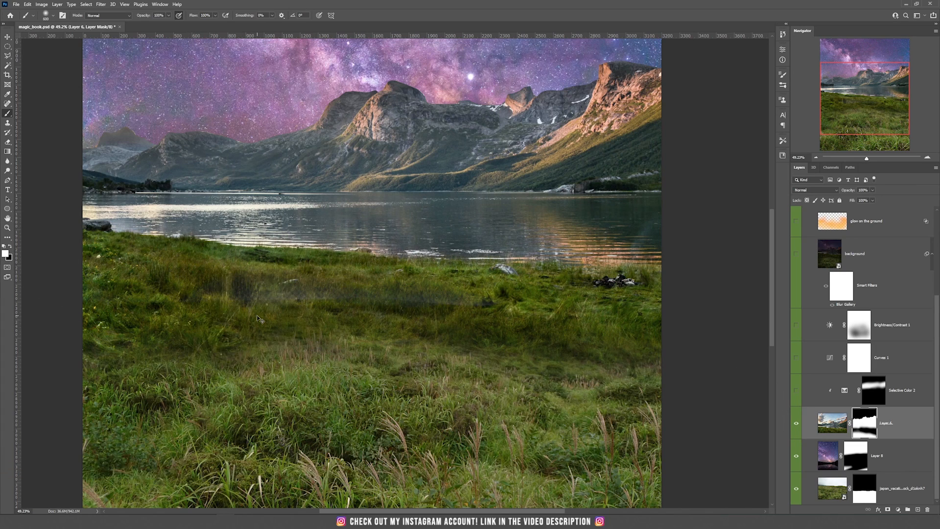
{"action": "left_click_drag", "start_coordinate": [421, 299], "coordinate": [453, 299]}
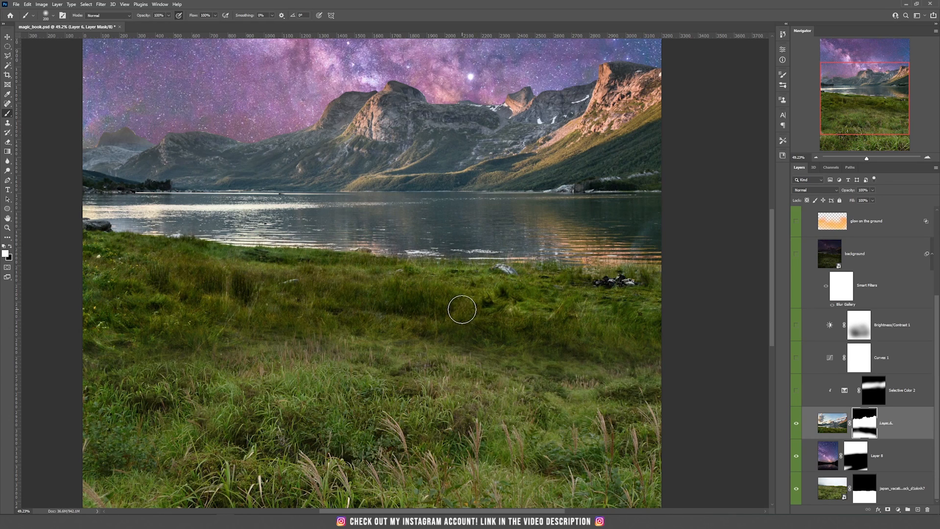
Show the Selective Color 2 adjustment clipped to the mountain lake layer and open its color settings.
{"action": "key", "text": "v"}
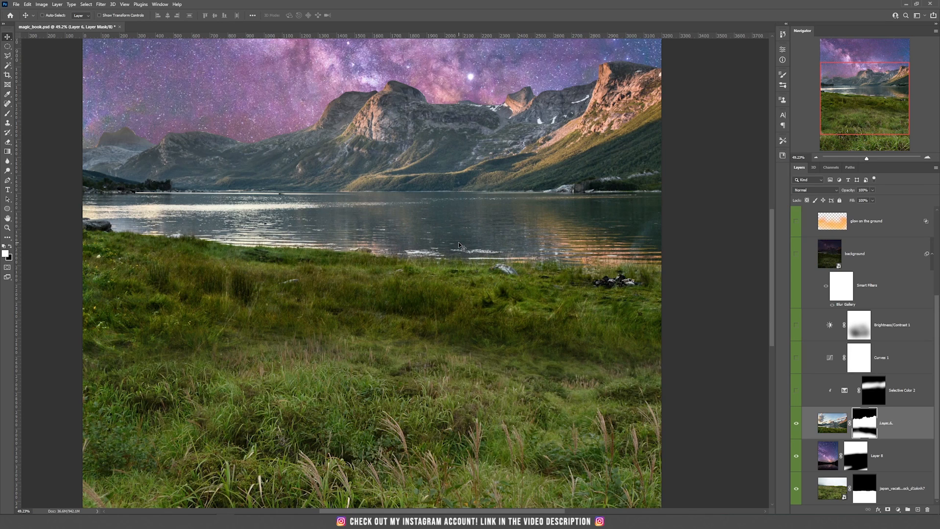
{"action": "left_click_drag", "start_coordinate": [469, 232], "coordinate": [479, 294]}
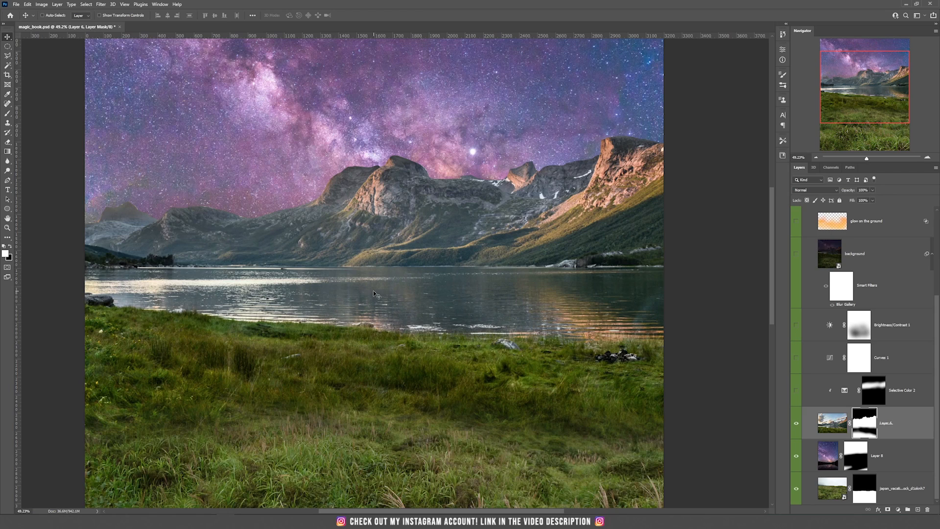
{"action": "left_click", "coordinate": [884, 405]}
{"action": "scroll", "coordinate": [210, 227], "scroll_direction": "up", "scroll_amount": 3}
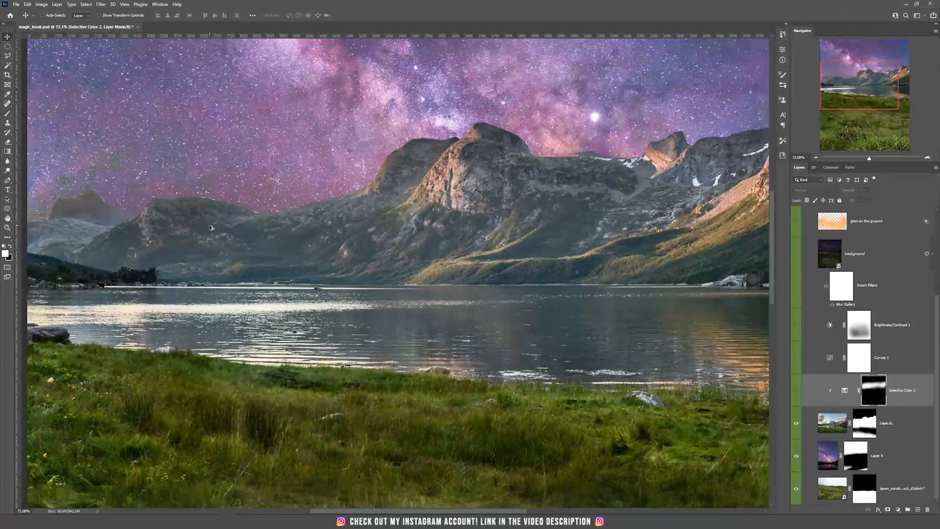
{"action": "scroll", "coordinate": [209, 227], "scroll_direction": "down", "scroll_amount": 2}
{"action": "left_click_drag", "start_coordinate": [295, 151], "coordinate": [324, 261]}
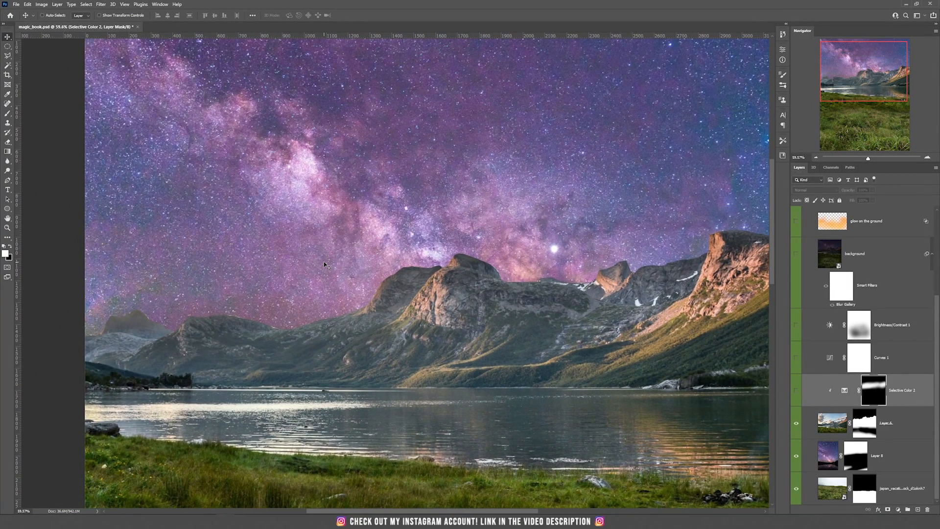
{"action": "scroll", "coordinate": [324, 261], "scroll_direction": "down", "scroll_amount": 2}
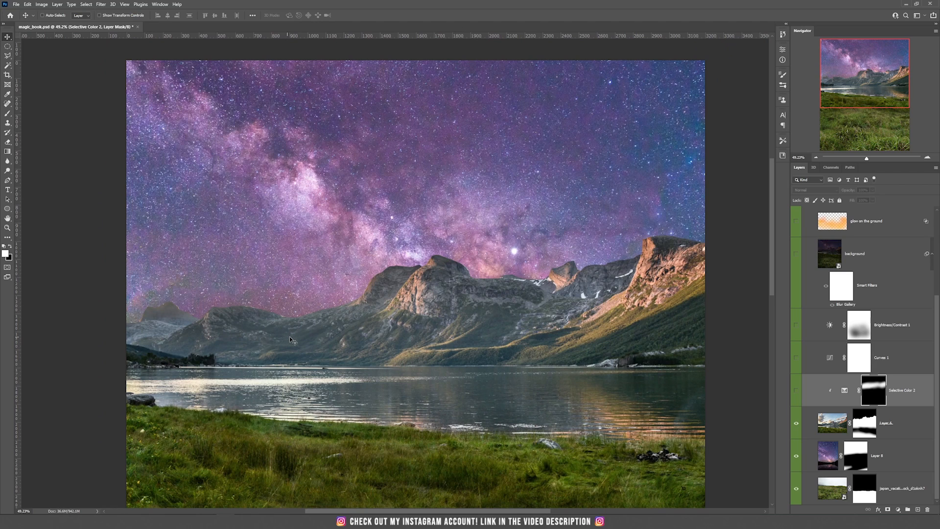
{"action": "left_click", "coordinate": [797, 392]}
{"action": "left_click", "coordinate": [845, 391]}
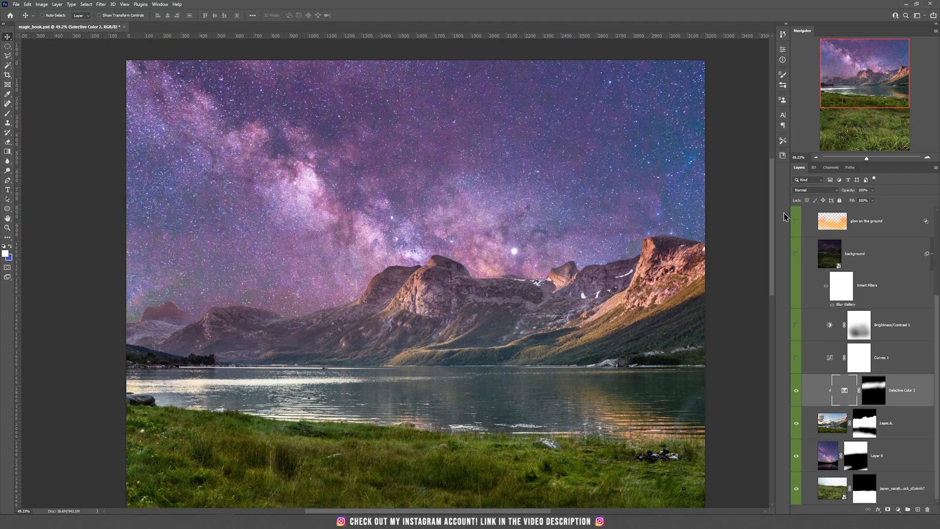
{"action": "double_click", "coordinate": [845, 391]}
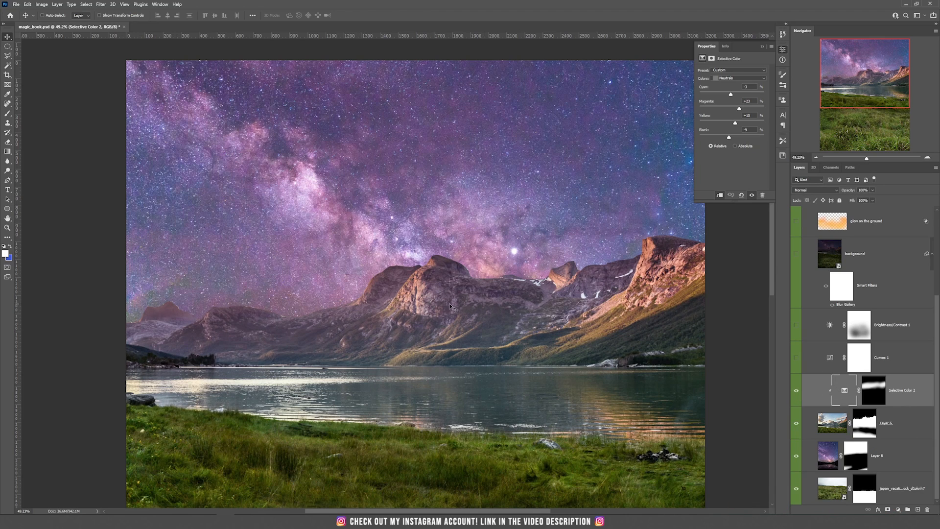
Disable the Selective Color 2 mask to examine the adjustment on the whole lake photo, and re-enable the mask.
{"action": "left_click", "coordinate": [872, 391]}
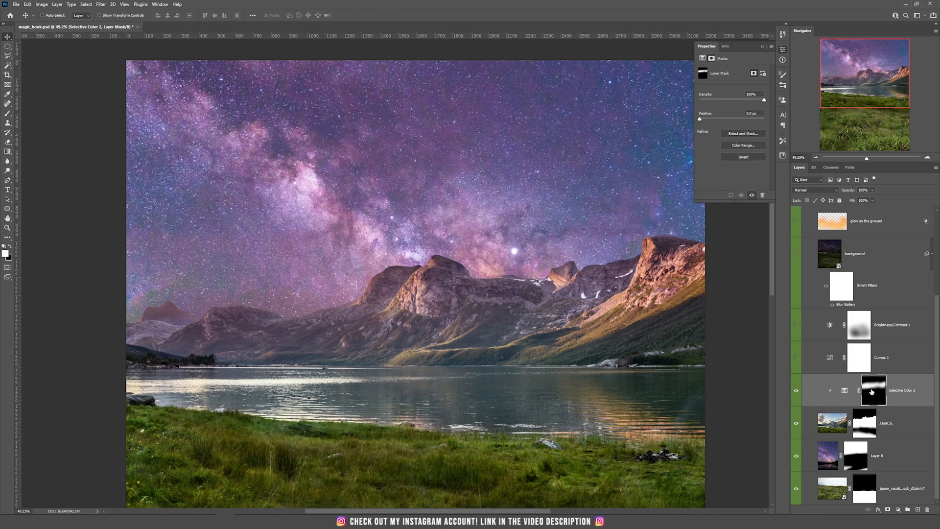
{"action": "left_click", "coordinate": [873, 391], "text": "shift"}
{"action": "scroll", "coordinate": [524, 340], "scroll_direction": "down", "scroll_amount": 3}
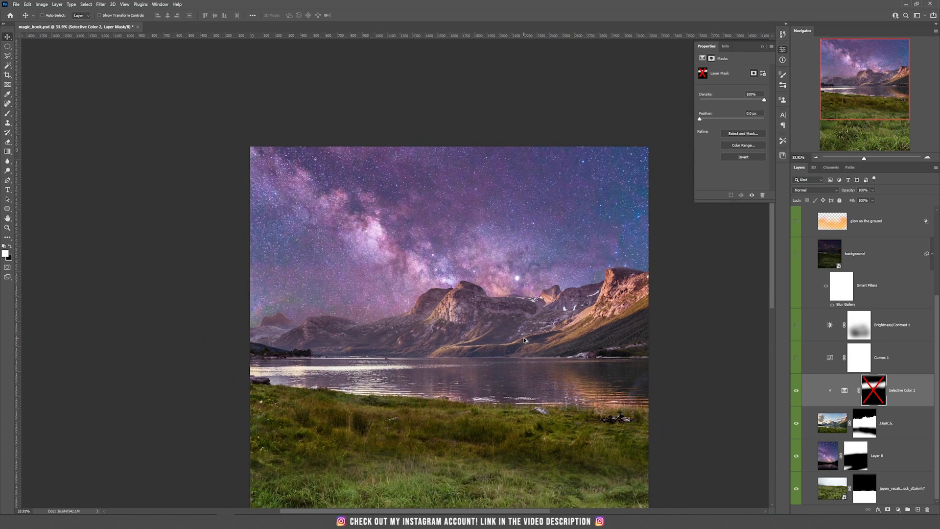
{"action": "scroll", "coordinate": [407, 329], "scroll_direction": "up", "scroll_amount": 2}
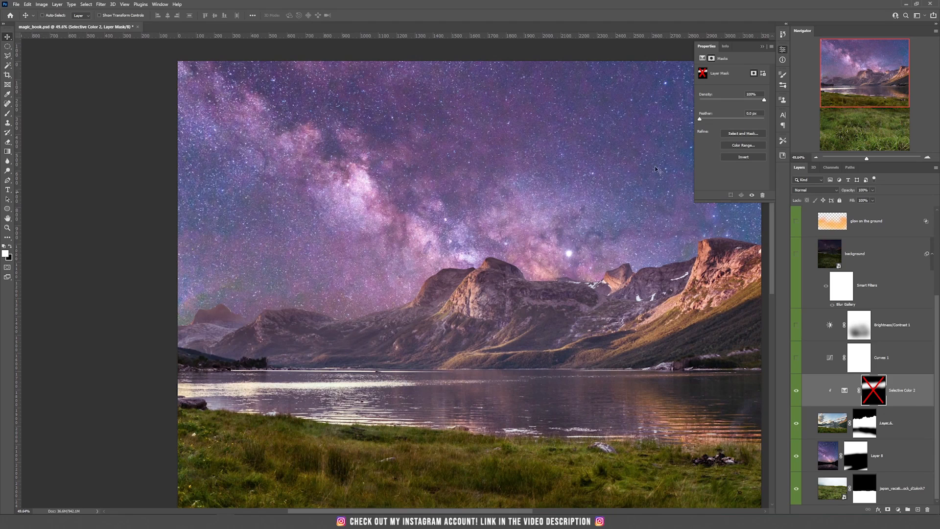
{"action": "left_click", "coordinate": [874, 391], "text": "shift"}
Duplicate Selective Color 2 as a clipped copy without its mask, and hide the original adjustment.
{"action": "key", "text": "ctrl+j"}
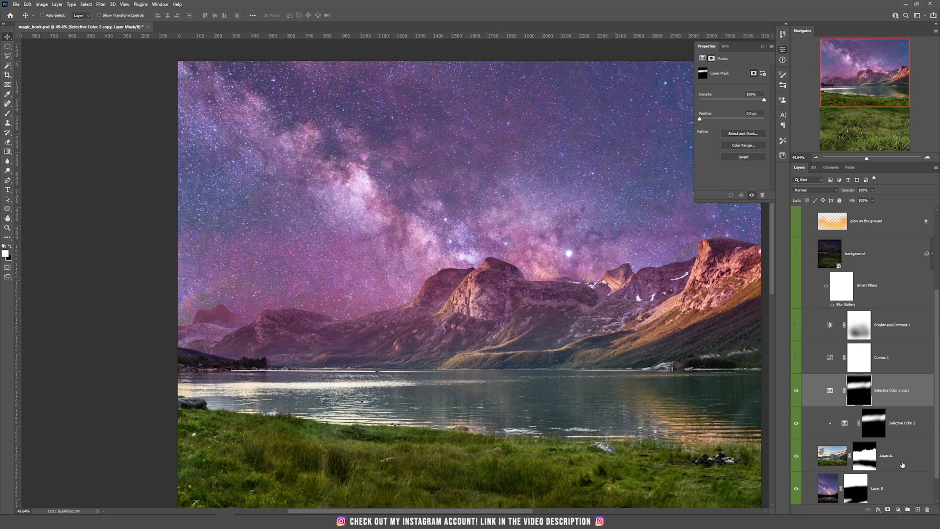
{"action": "right_click", "coordinate": [861, 389]}
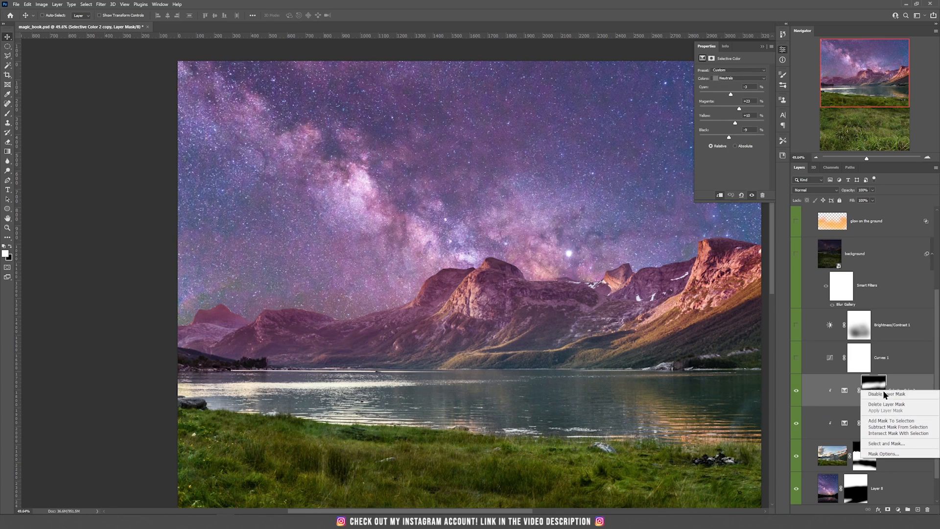
{"action": "left_click", "coordinate": [902, 405]}
{"action": "left_click", "coordinate": [797, 423]}
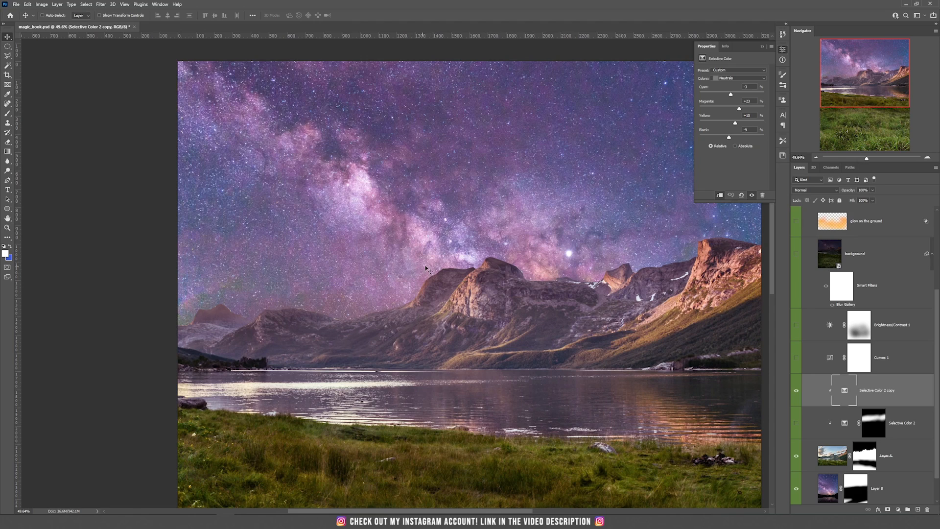
Add a black mask to the Selective Color 2 copy and paint white over the mountains with a larger brush.
{"action": "left_click", "coordinate": [888, 510], "text": "alt"}
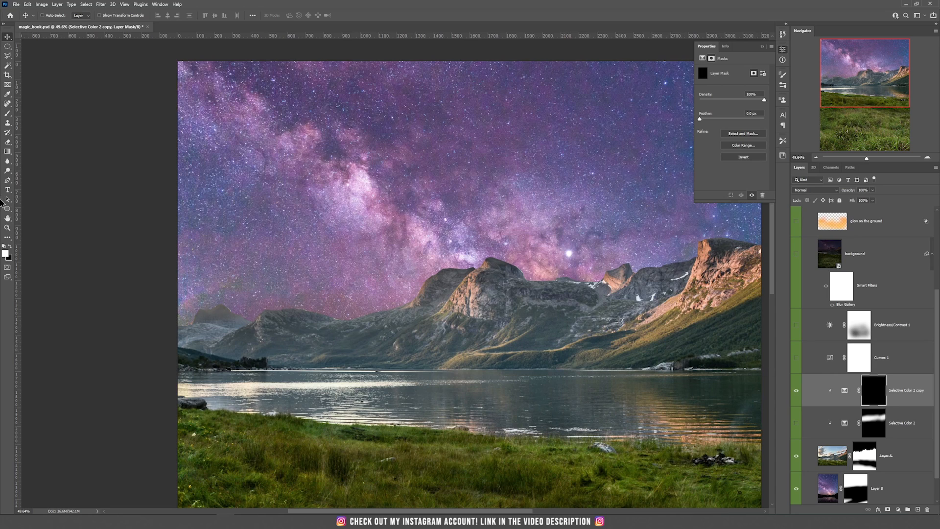
{"action": "key", "text": "b"}
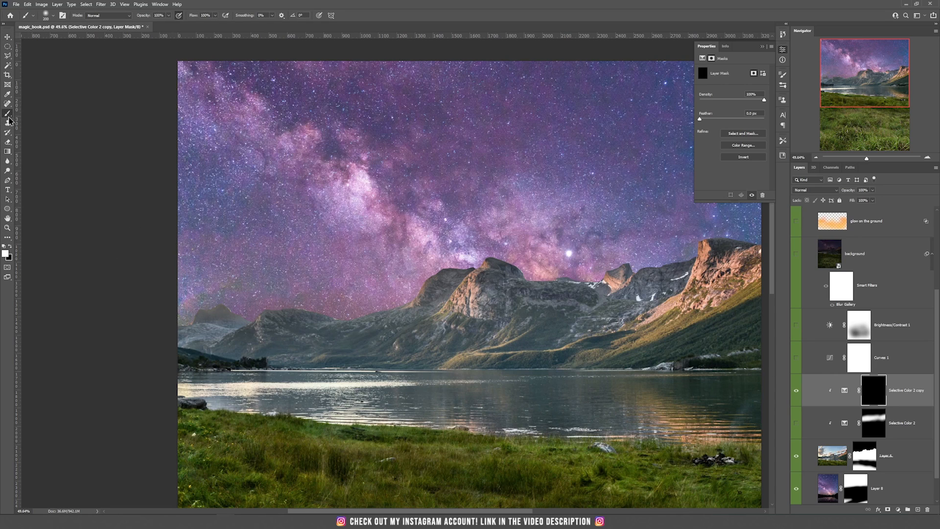
{"action": "key", "text": "bracketright"}
{"action": "key", "text": "bracketright"}
{"action": "mouse_move", "coordinate": [207, 319]}
{"action": "left_mouse_down"}
{"action": "mouse_move", "coordinate": [228, 310]}
{"action": "mouse_move", "coordinate": [216, 326]}
{"action": "mouse_move", "coordinate": [316, 330]}
{"action": "mouse_move", "coordinate": [351, 306]}
{"action": "mouse_move", "coordinate": [356, 331]}
{"action": "mouse_move", "coordinate": [465, 340]}
{"action": "mouse_move", "coordinate": [406, 308]}
{"action": "mouse_move", "coordinate": [480, 344]}
{"action": "mouse_move", "coordinate": [529, 340]}
{"action": "mouse_move", "coordinate": [514, 278]}
{"action": "mouse_move", "coordinate": [538, 257]}
{"action": "mouse_move", "coordinate": [608, 274]}
{"action": "left_mouse_up"}
{"action": "mouse_move", "coordinate": [318, 329]}
{"action": "left_mouse_down"}
{"action": "mouse_move", "coordinate": [388, 303]}
{"action": "mouse_move", "coordinate": [348, 302]}
{"action": "mouse_move", "coordinate": [401, 302]}
{"action": "left_mouse_up"}
Delete the Selective Color 2 copy and show the original Selective Color 2 adjustment.
{"action": "left_click", "coordinate": [927, 510]}
{"action": "left_click", "coordinate": [927, 510]}
{"action": "left_click", "coordinate": [796, 391]}
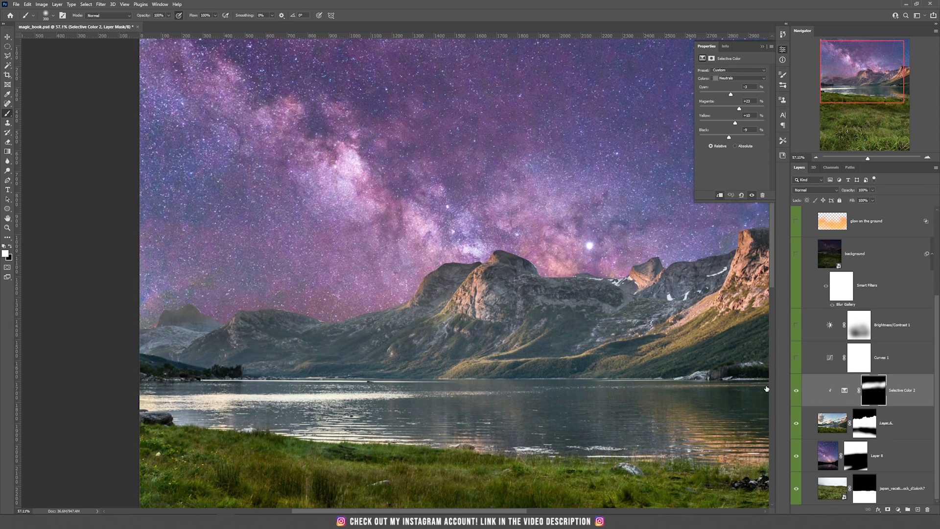
Select and show the Curves 1 adjustment to darken the whole background composite.
{"action": "scroll", "coordinate": [577, 346], "scroll_direction": "down", "scroll_amount": 3}
{"action": "key", "text": "v"}
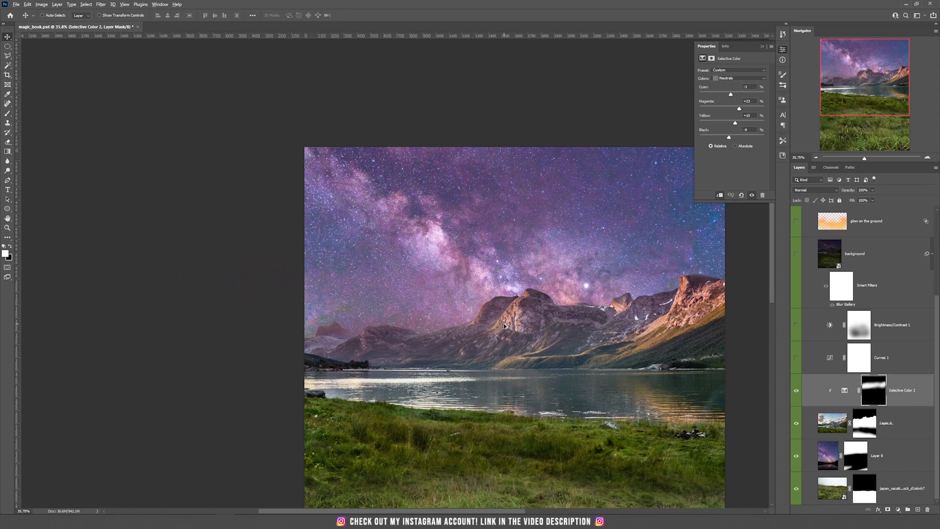
{"action": "scroll", "coordinate": [504, 326], "scroll_direction": "down", "scroll_amount": 1}
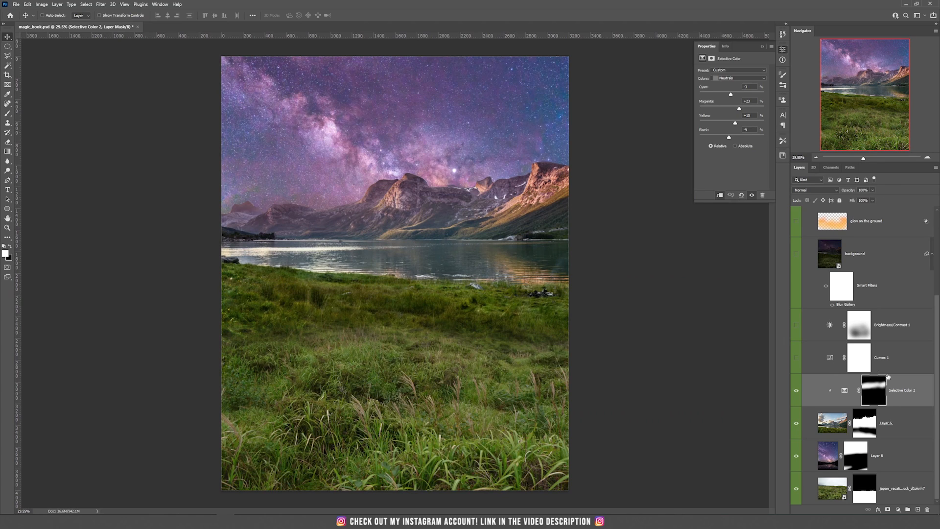
{"action": "left_click", "coordinate": [833, 358]}
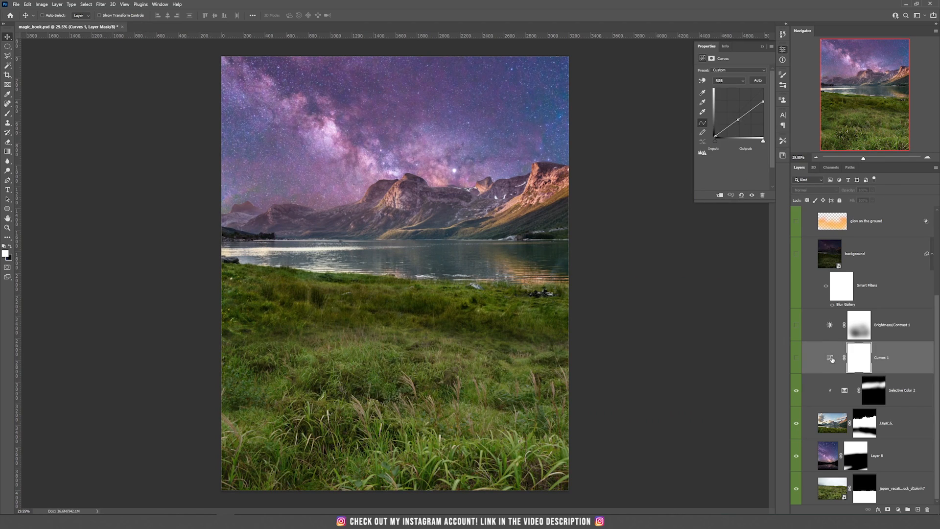
{"action": "left_click", "coordinate": [797, 358]}
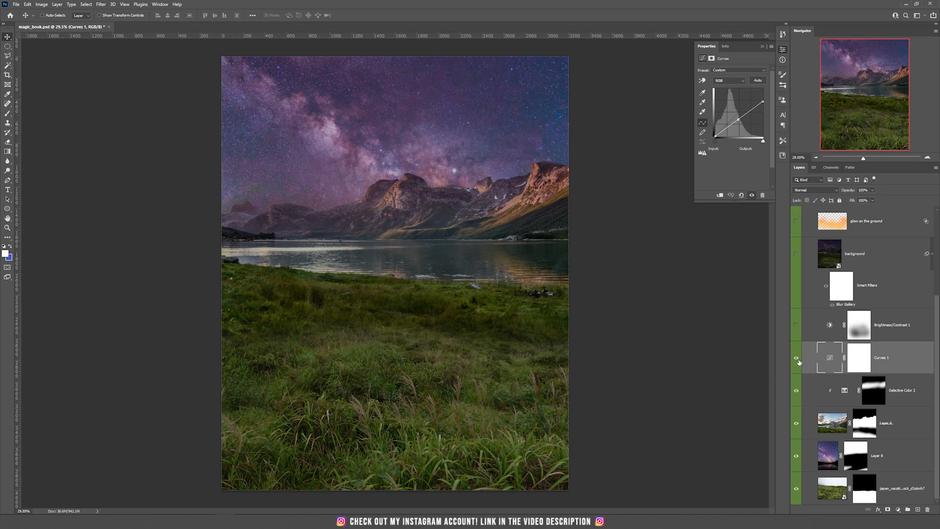
Enlarge the Curves 1 graph and examine the curve's white point.
{"action": "left_click", "coordinate": [899, 510]}
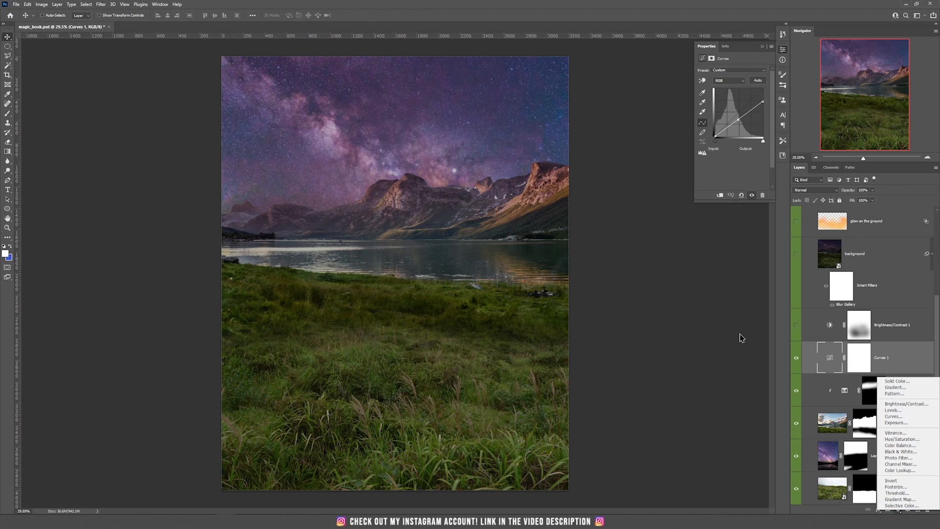
{"action": "left_click", "coordinate": [729, 294]}
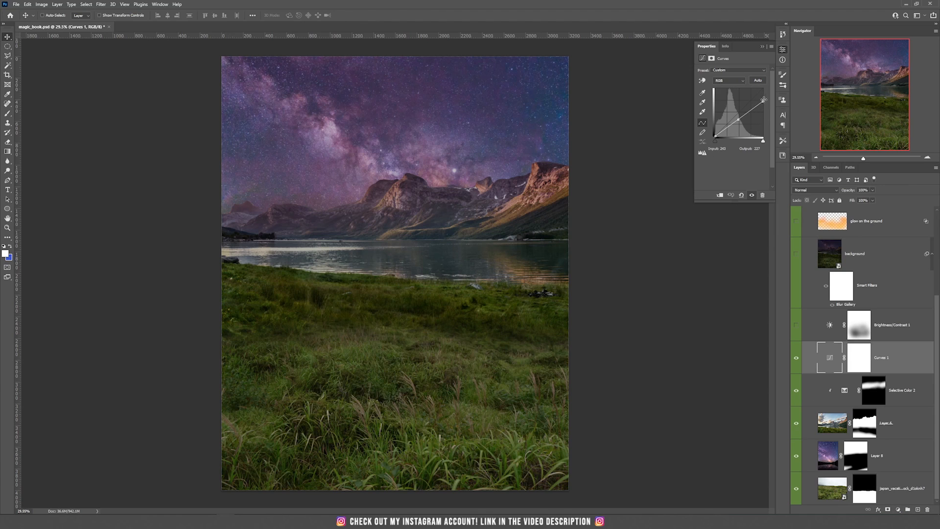
{"action": "left_click_drag", "start_coordinate": [696, 202], "coordinate": [633, 305]}
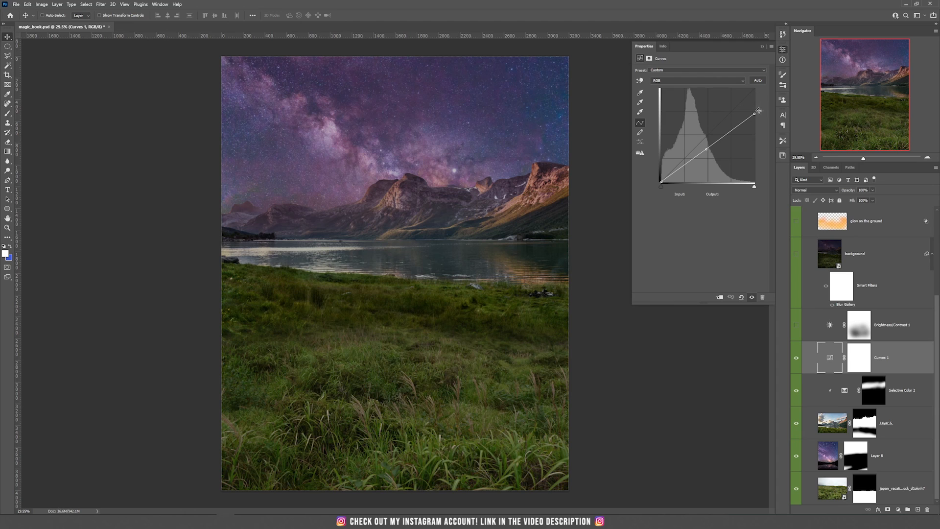
{"action": "mouse_move", "coordinate": [755, 114]}
{"action": "left_mouse_down"}
{"action": "mouse_move", "coordinate": [757, 105]}
{"action": "mouse_move", "coordinate": [759, 113]}
{"action": "left_mouse_up"}
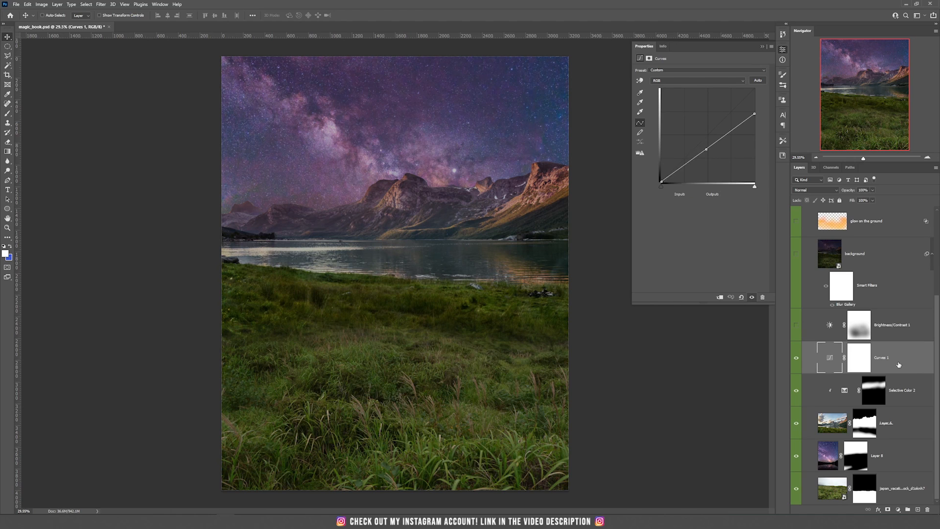
Show the Brightness/Contrast 1 adjustment and select its layer mask.
{"action": "left_click", "coordinate": [797, 326]}
{"action": "left_click", "coordinate": [864, 332]}
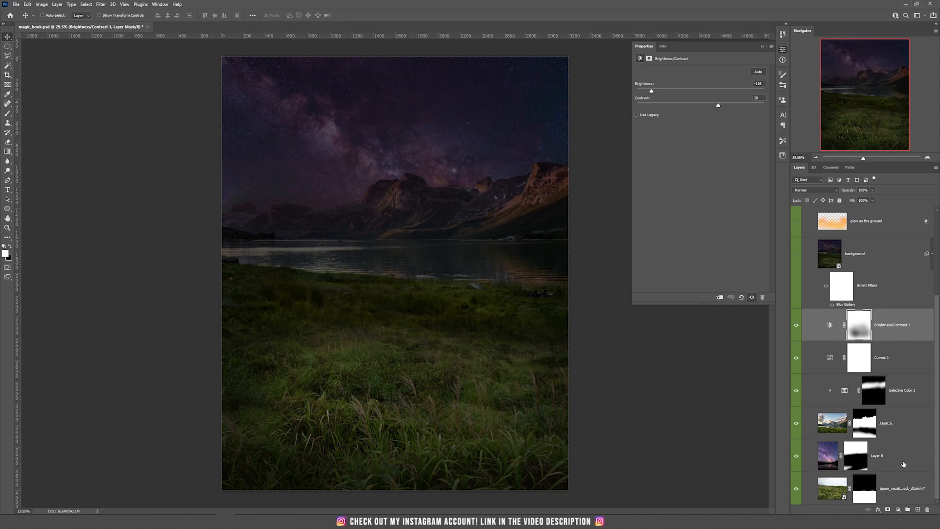
Try a higher brightness on the Brightness/Contrast 1 adjustment.
{"action": "left_click", "coordinate": [899, 510]}
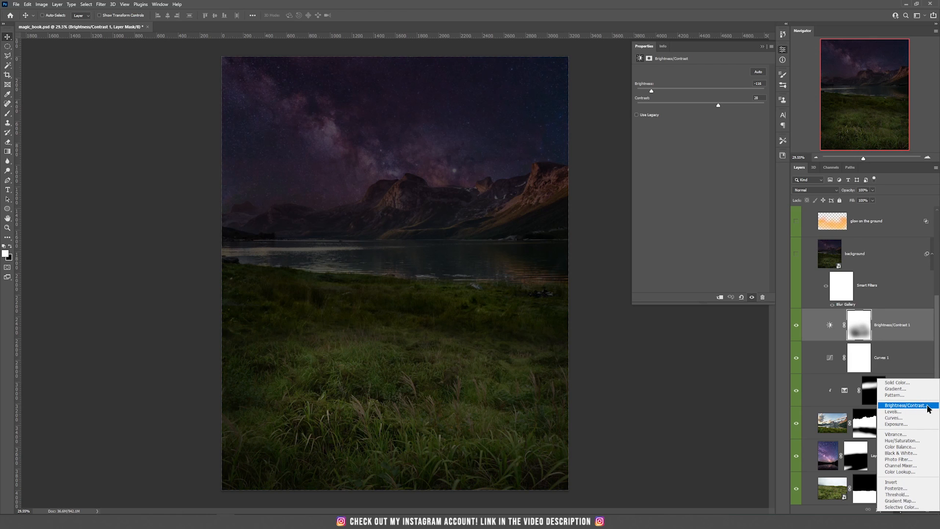
{"action": "left_click", "coordinate": [766, 273]}
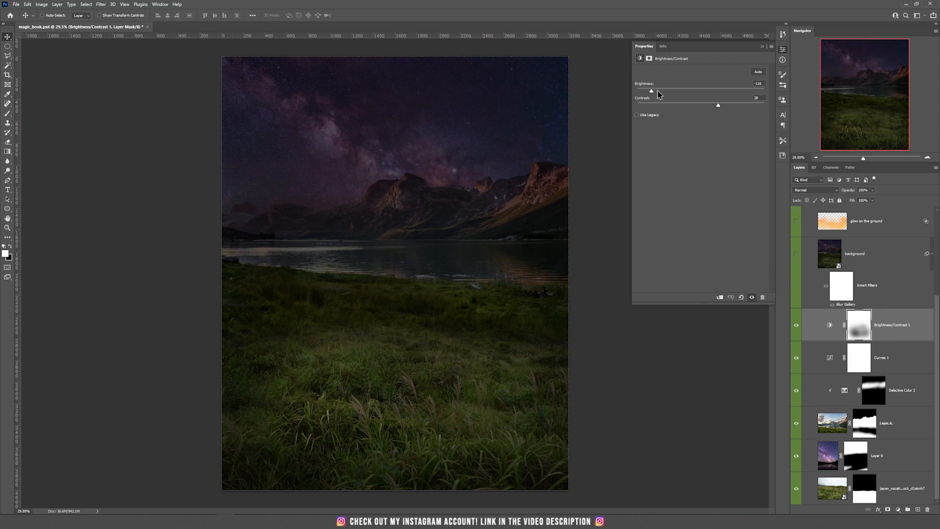
{"action": "mouse_move", "coordinate": [654, 90]}
{"action": "left_mouse_down"}
{"action": "mouse_move", "coordinate": [719, 90]}
{"action": "mouse_move", "coordinate": [654, 92]}
{"action": "left_mouse_up"}
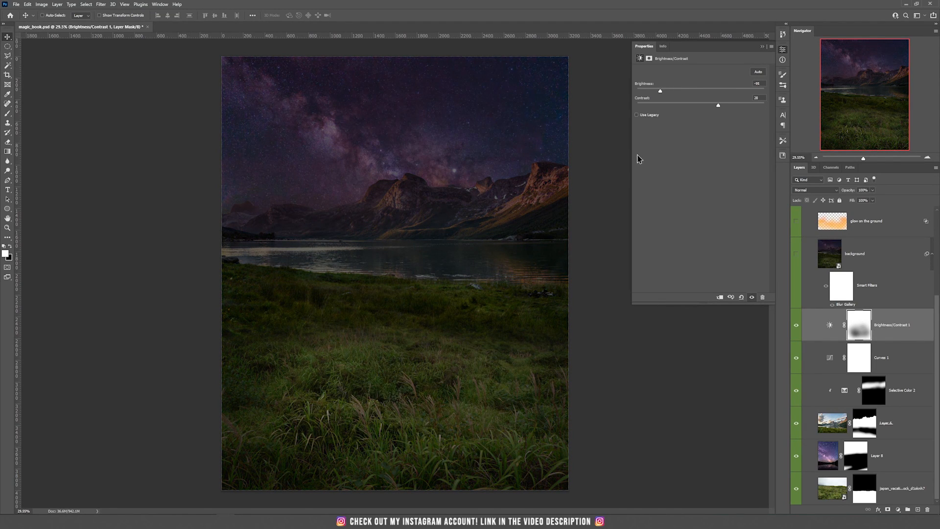
Try painting black over the grass on the Brightness/Contrast 1 mask with a 1000 px brush, and undo the stroke.
{"action": "left_click", "coordinate": [861, 333]}
{"action": "key", "text": "b"}
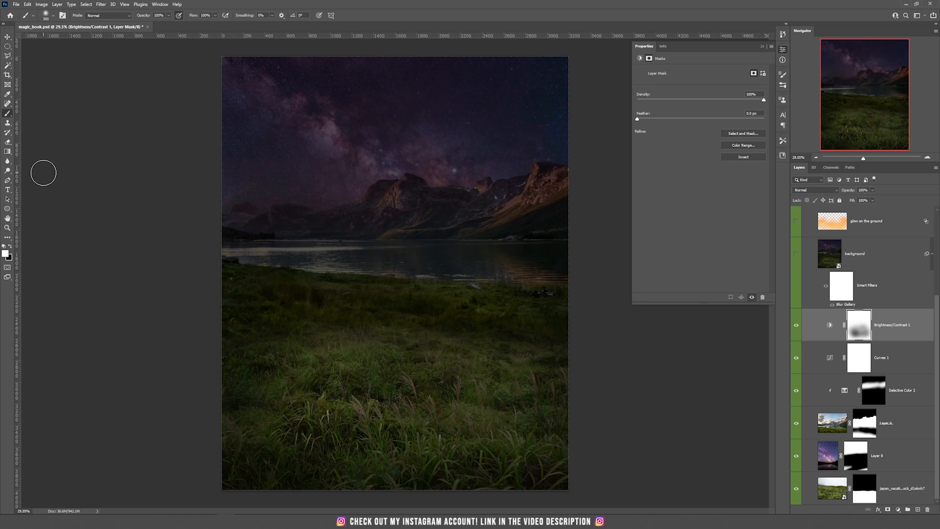
{"action": "left_click", "coordinate": [10, 246]}
{"action": "key", "text": "bracketright"}
{"action": "key", "text": "bracketright"}
{"action": "key", "text": "bracketright"}
{"action": "key", "text": "bracketright"}
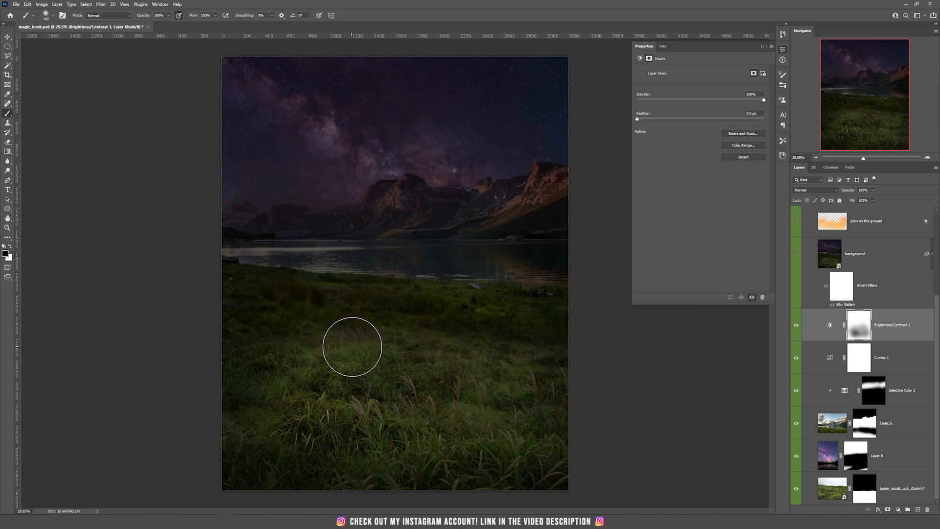
{"action": "key", "text": "bracketright"}
{"action": "key", "text": "bracketright"}
{"action": "key", "text": "bracketright"}
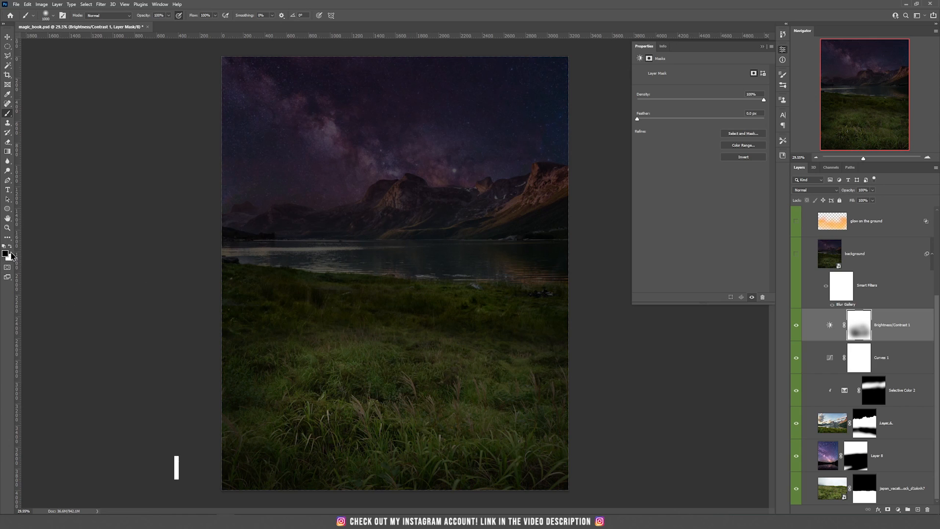
{"action": "mouse_move", "coordinate": [399, 388]}
{"action": "left_mouse_down"}
{"action": "mouse_move", "coordinate": [366, 374]}
{"action": "mouse_move", "coordinate": [346, 345]}
{"action": "mouse_move", "coordinate": [388, 347]}
{"action": "mouse_move", "coordinate": [331, 356]}
{"action": "mouse_move", "coordinate": [299, 378]}
{"action": "mouse_move", "coordinate": [330, 393]}
{"action": "left_mouse_up"}
{"action": "key", "text": "ctrl+z"}
{"action": "key", "text": "v"}
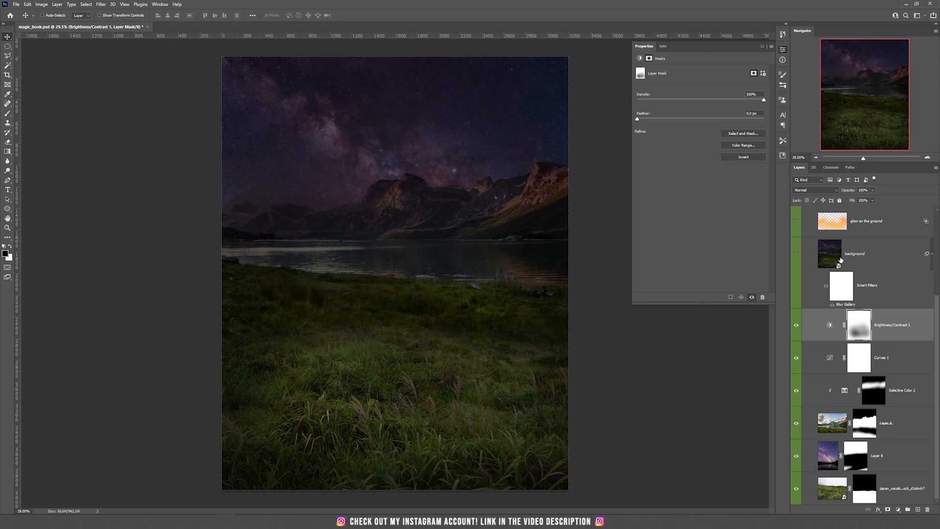
Stamp all visible layers into one merged layer directly above the Brightness/Contrast 1 adjustment.
{"action": "left_click", "coordinate": [866, 260]}
{"action": "left_click", "coordinate": [887, 328]}
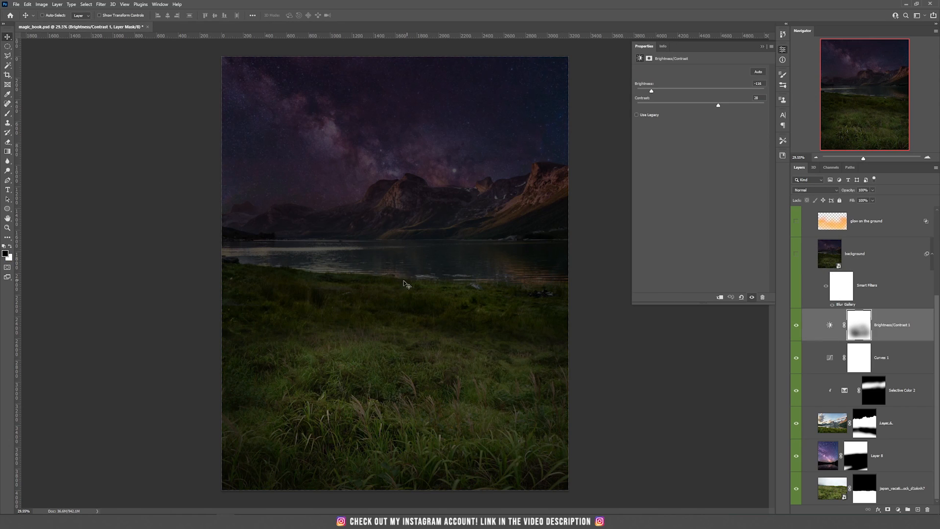
{"action": "scroll", "coordinate": [445, 272], "scroll_direction": "down", "scroll_amount": 2}
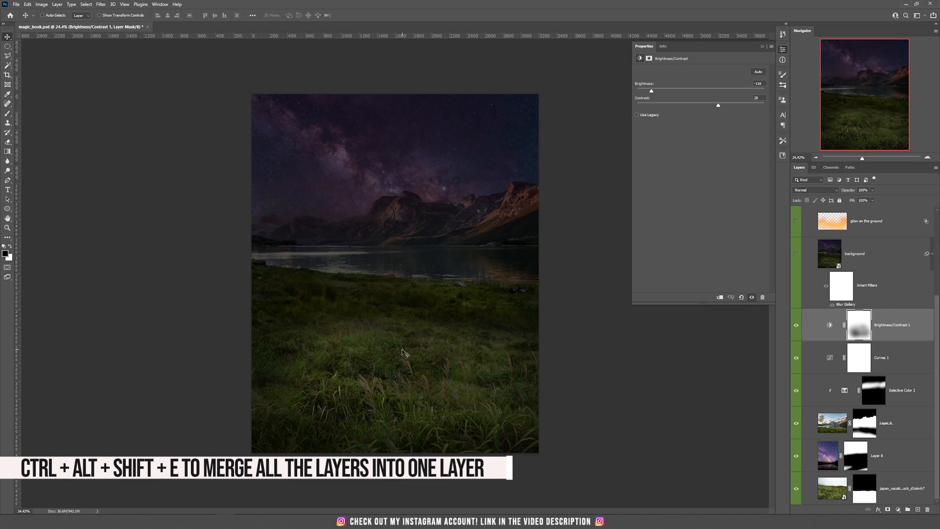
{"action": "key", "text": "ctrl+alt+shift+e"}
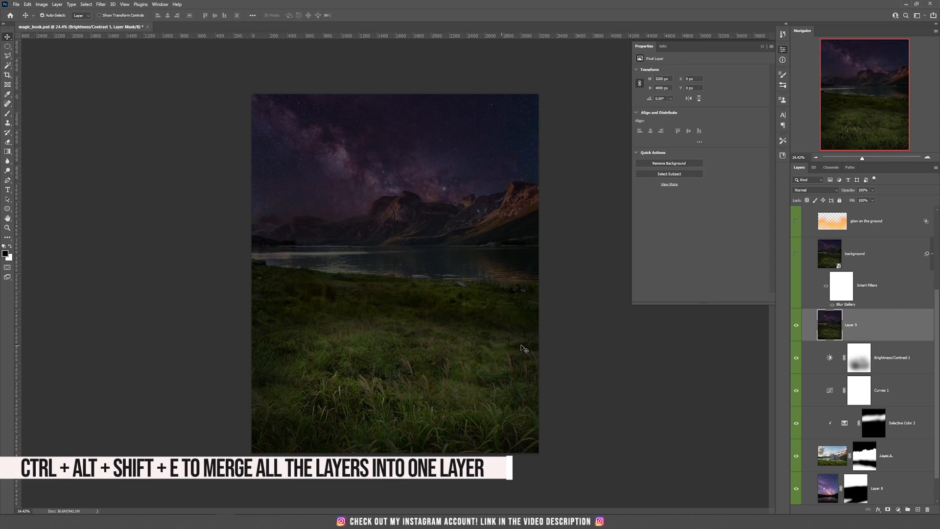
Try moving the merged layer downward on the canvas and undo each move.
{"action": "left_click_drag", "start_coordinate": [460, 265], "coordinate": [489, 324]}
{"action": "key", "text": "ctrl+z"}
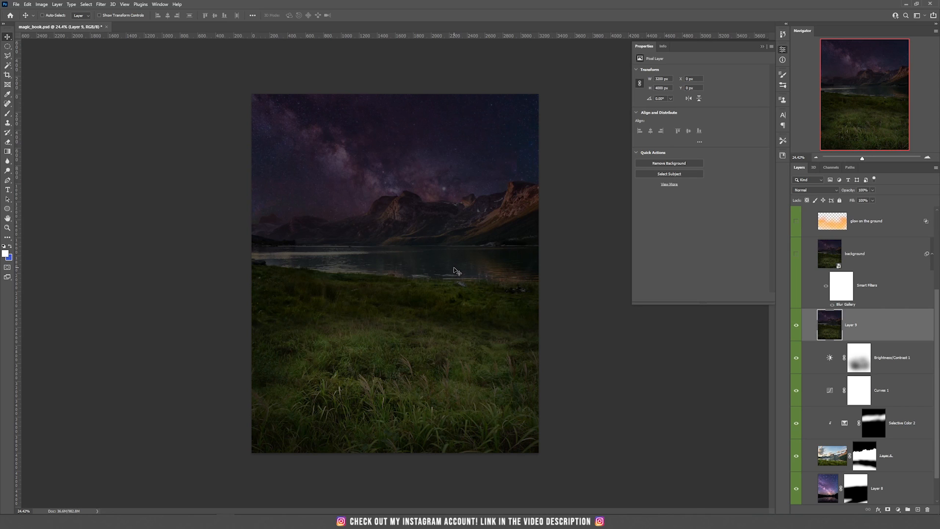
{"action": "left_click_drag", "start_coordinate": [430, 266], "coordinate": [441, 326]}
{"action": "key", "text": "ctrl+z"}
Convert the merged layer to a smart object and undo the trial move made with it.
{"action": "right_click", "coordinate": [890, 329]}
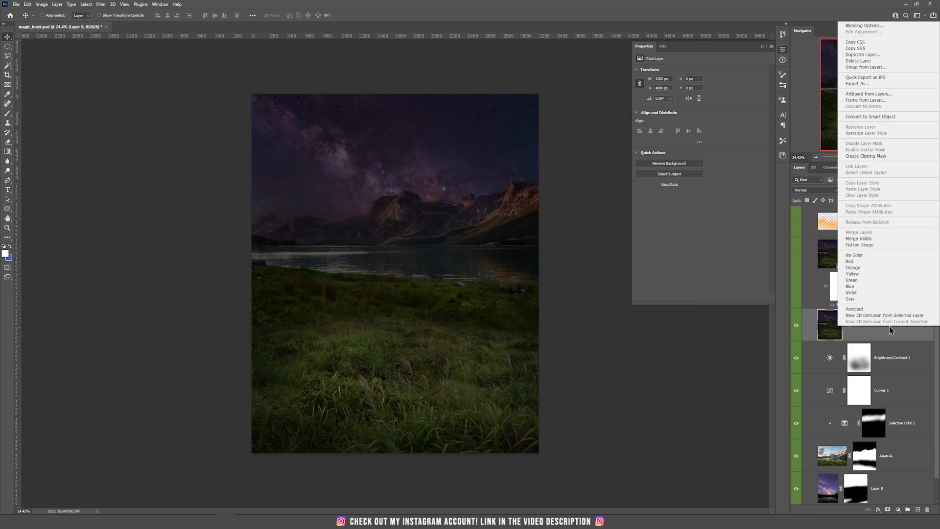
{"action": "left_click", "coordinate": [891, 119]}
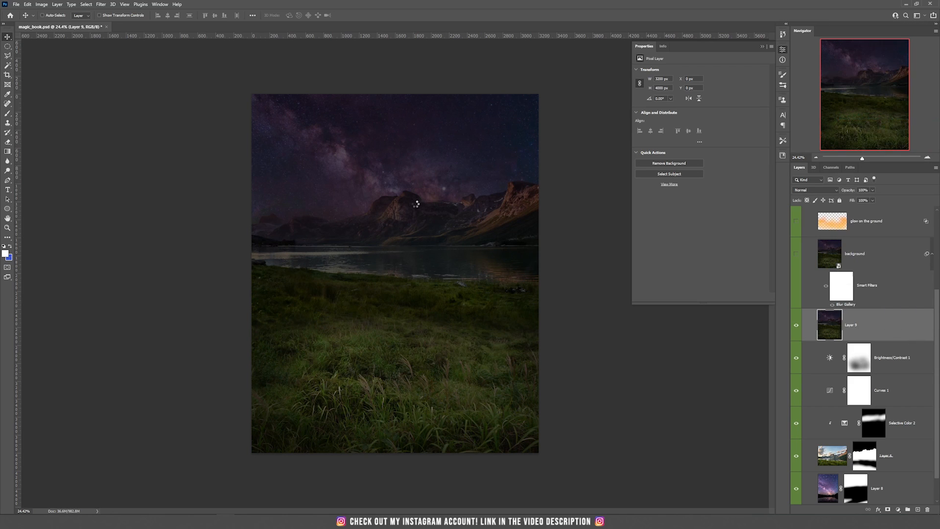
{"action": "left_click_drag", "start_coordinate": [424, 215], "coordinate": [462, 230]}
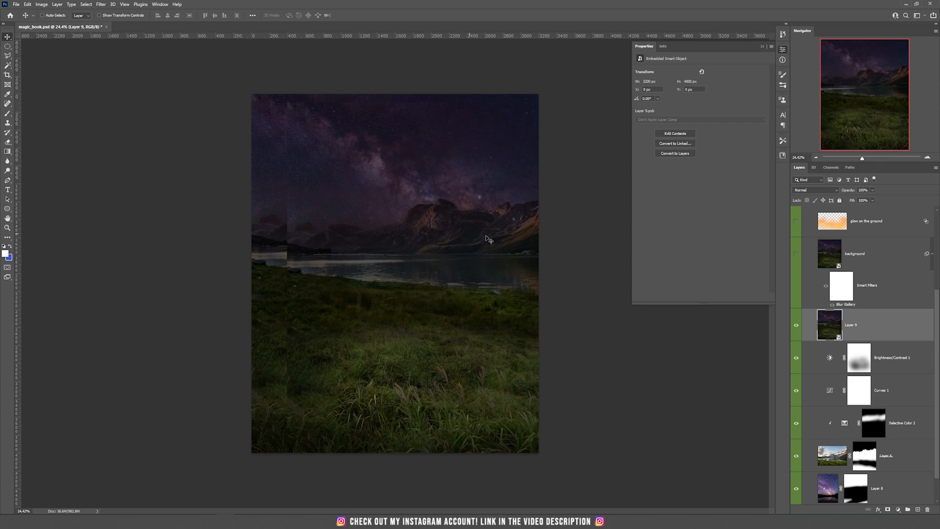
{"action": "key", "text": "ctrl+z"}
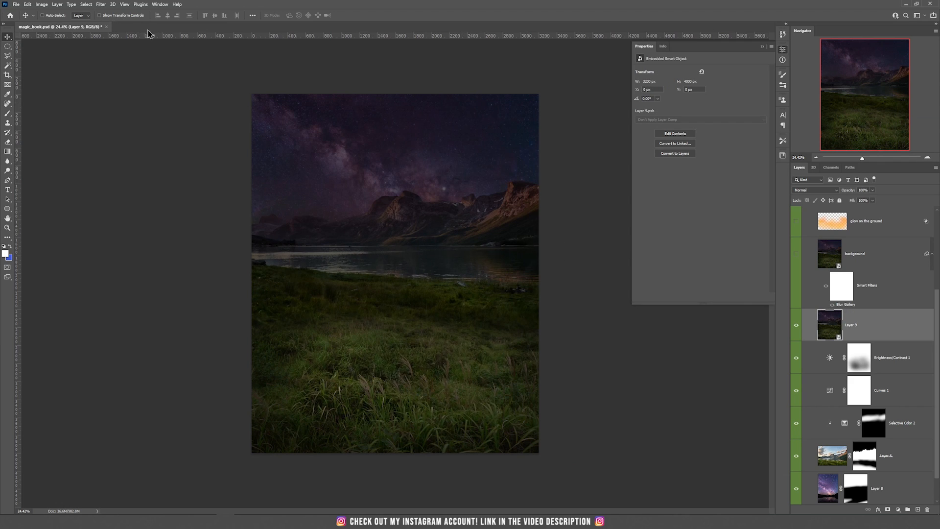
Start a Field Blur on the merged smart object and set the central pin at the lake shore to 0 px blur.
{"action": "scroll", "coordinate": [387, 214], "scroll_direction": "up", "scroll_amount": 5}
{"action": "scroll", "coordinate": [387, 214], "scroll_direction": "down", "scroll_amount": 3}
{"action": "scroll", "coordinate": [388, 214], "scroll_direction": "down", "scroll_amount": 1}
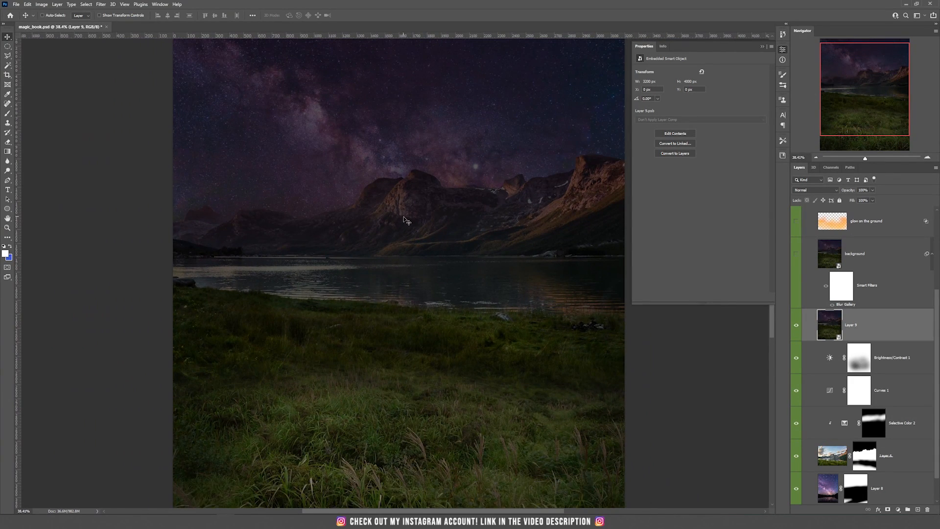
{"action": "left_click", "coordinate": [101, 4]}
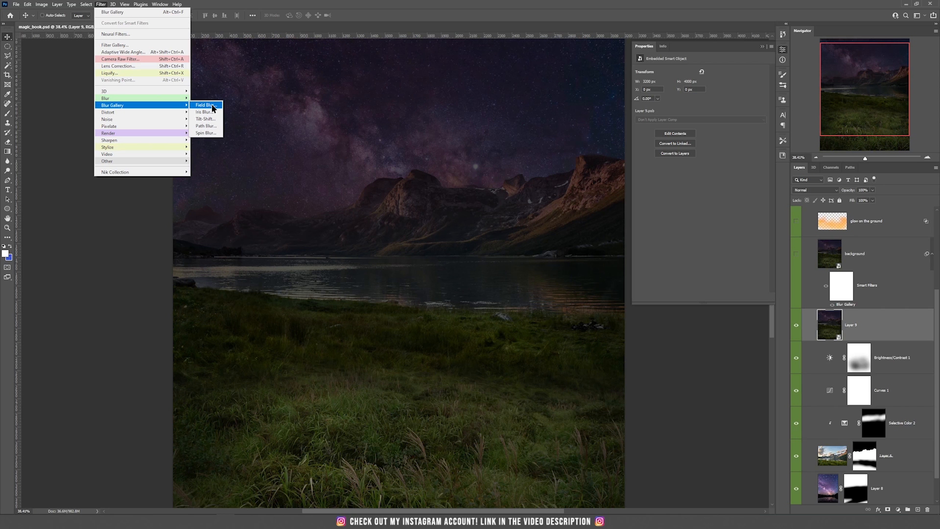
{"action": "left_click", "coordinate": [205, 105]}
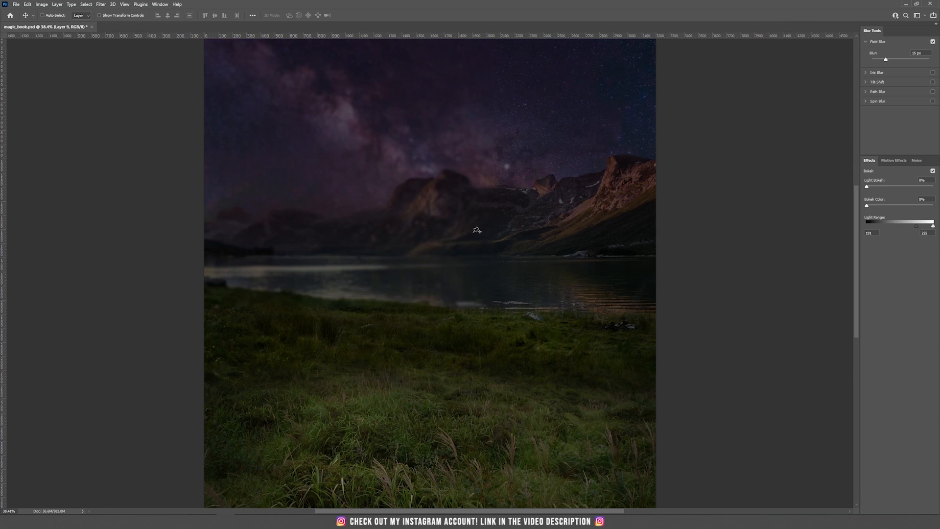
{"action": "key", "text": "ctrl+0"}
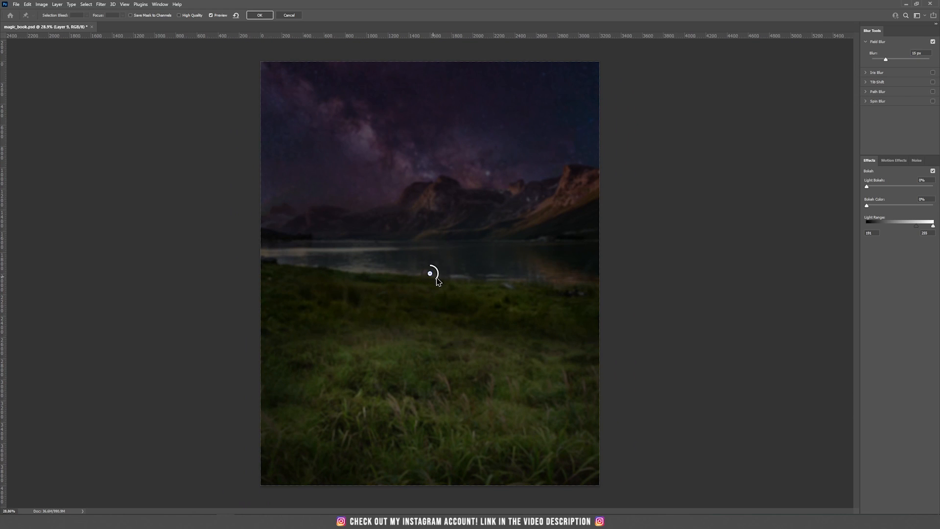
{"action": "scroll", "coordinate": [432, 276], "scroll_direction": "up", "scroll_amount": 2}
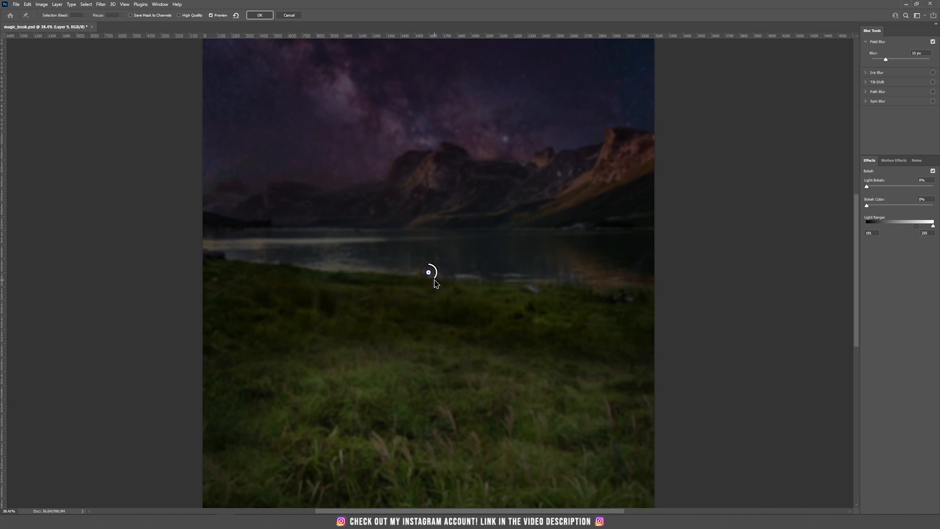
{"action": "left_click_drag", "start_coordinate": [436, 279], "coordinate": [427, 246]}
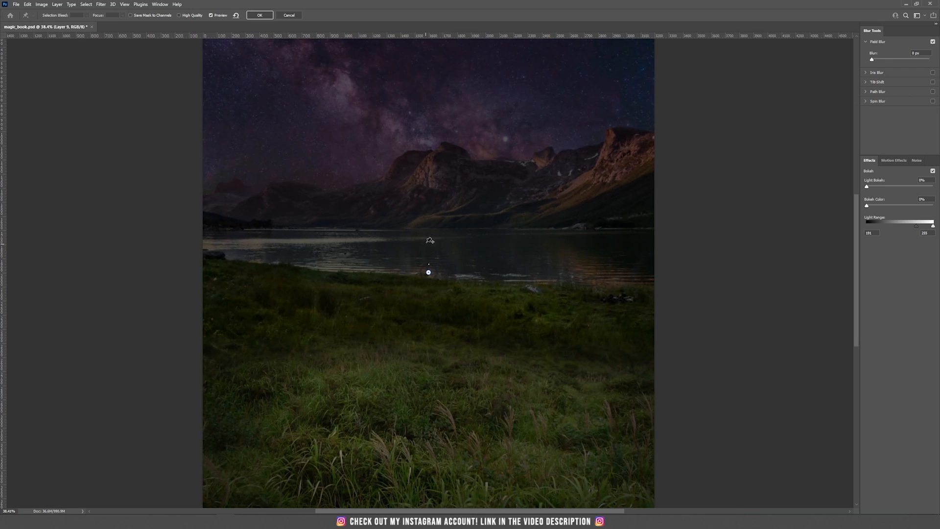
Place Field Blur pins along the mountain range from one side of the image to the other and adjust their blur.
{"action": "left_click", "coordinate": [241, 186]}
{"action": "left_click_drag", "start_coordinate": [248, 186], "coordinate": [244, 178]}
{"action": "left_click", "coordinate": [299, 186]}
{"action": "left_click_drag", "start_coordinate": [304, 191], "coordinate": [309, 186]}
{"action": "left_click", "coordinate": [360, 188]}
{"action": "left_click_drag", "start_coordinate": [365, 187], "coordinate": [367, 185]}
{"action": "left_click", "coordinate": [428, 161]}
{"action": "left_click", "coordinate": [507, 170]}
{"action": "left_click", "coordinate": [598, 158]}
{"action": "left_click_drag", "start_coordinate": [603, 154], "coordinate": [607, 156]}
{"action": "left_click", "coordinate": [645, 138]}
Add two Field Blur pins in the starry sky, setting the one over the Milky Way to 8 px.
{"action": "scroll", "coordinate": [385, 128], "scroll_direction": "down", "scroll_amount": 3}
{"action": "left_click", "coordinate": [358, 123]}
{"action": "left_click_drag", "start_coordinate": [364, 119], "coordinate": [368, 120]}
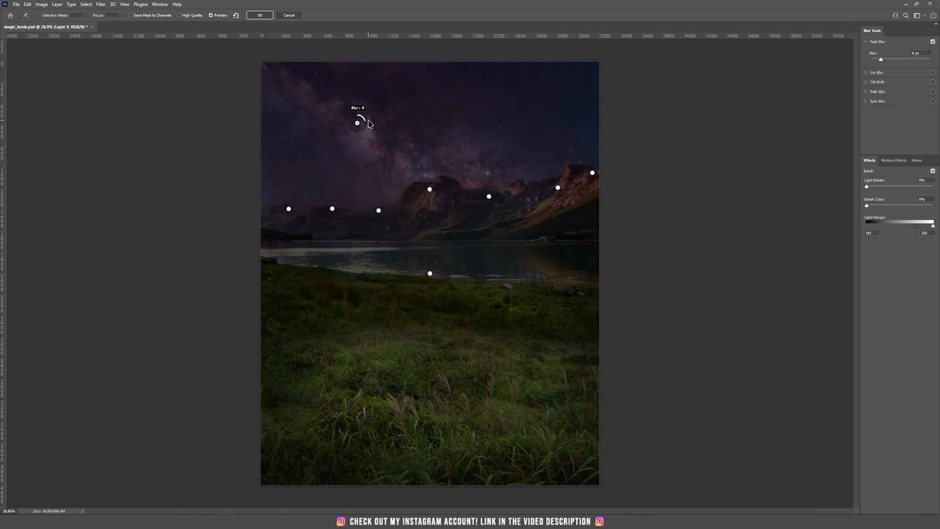
{"action": "left_click", "coordinate": [491, 124]}
Add three Field Blur pins along the lower edge of the grass, adjust their blur, and apply the filter.
{"action": "scroll", "coordinate": [437, 336], "scroll_direction": "up", "scroll_amount": 3}
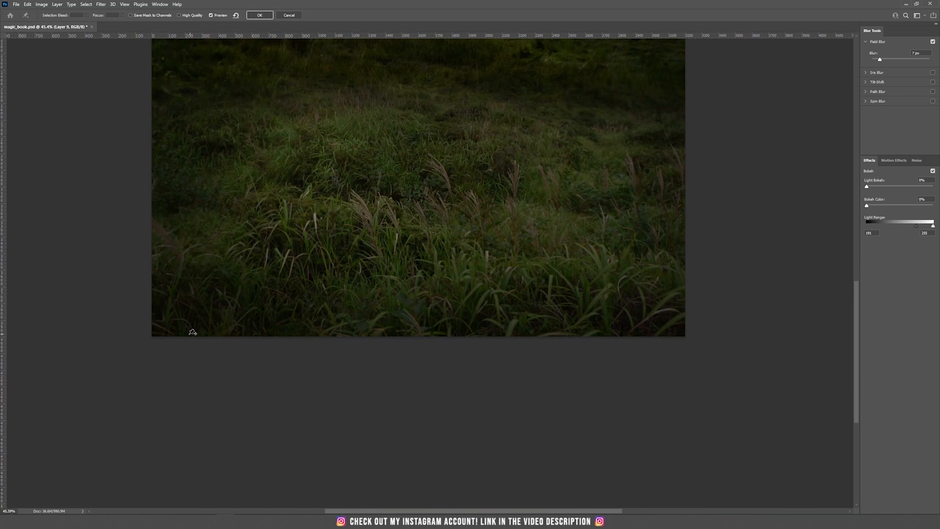
{"action": "left_click", "coordinate": [176, 329]}
{"action": "left_click_drag", "start_coordinate": [182, 328], "coordinate": [186, 329]}
{"action": "left_click", "coordinate": [407, 332]}
{"action": "left_click", "coordinate": [639, 328]}
{"action": "left_click_drag", "start_coordinate": [647, 323], "coordinate": [646, 321]}
{"action": "scroll", "coordinate": [564, 309], "scroll_direction": "down", "scroll_amount": 6}
{"action": "left_click", "coordinate": [257, 15]}
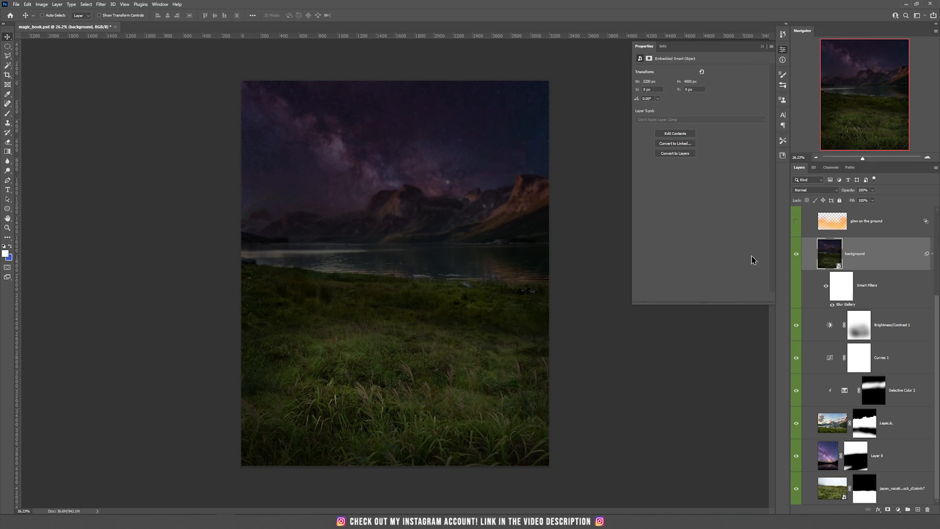
Preview the finished mist layer over the background and hide it again.
{"action": "scroll", "coordinate": [800, 313], "scroll_direction": "up", "scroll_amount": 5}
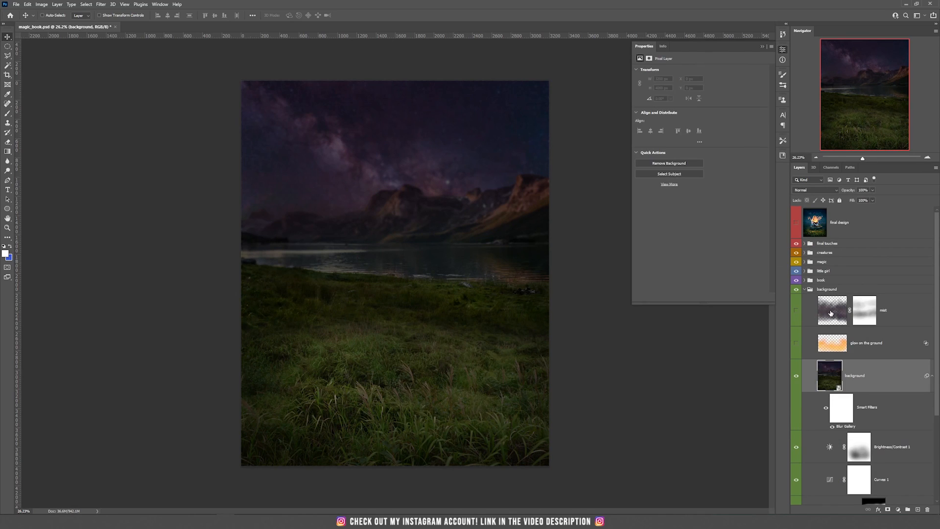
{"action": "left_click", "coordinate": [831, 313]}
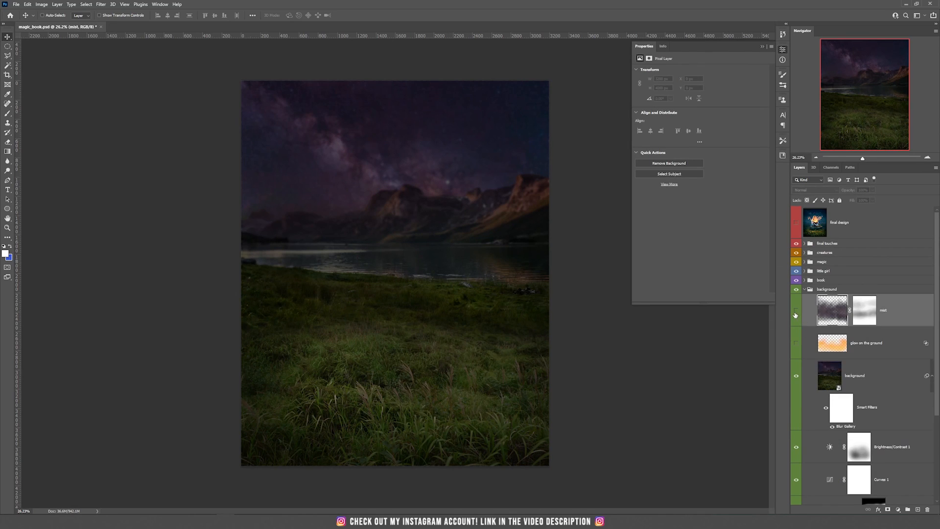
{"action": "left_click", "coordinate": [796, 314]}
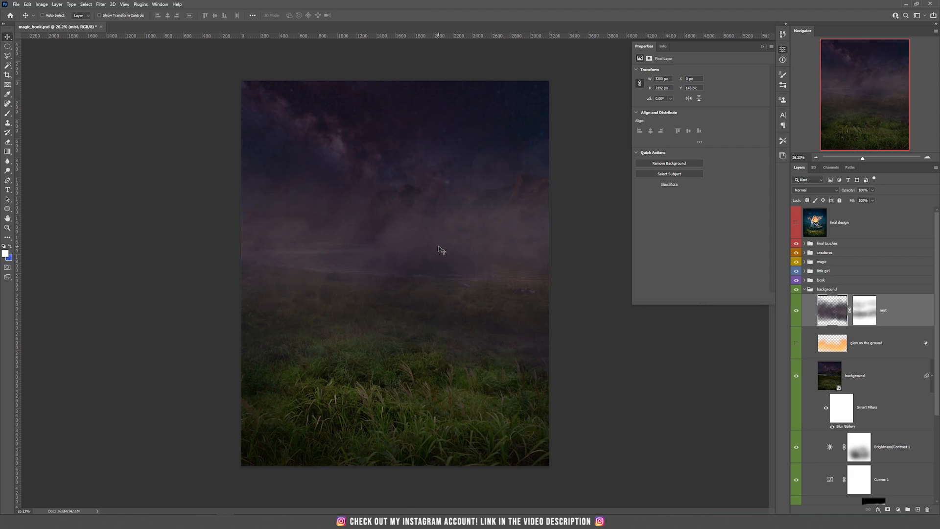
{"action": "left_click", "coordinate": [796, 313]}
Create a new layer above the glow on the ground layer and name it mist.
{"action": "left_click", "coordinate": [867, 342]}
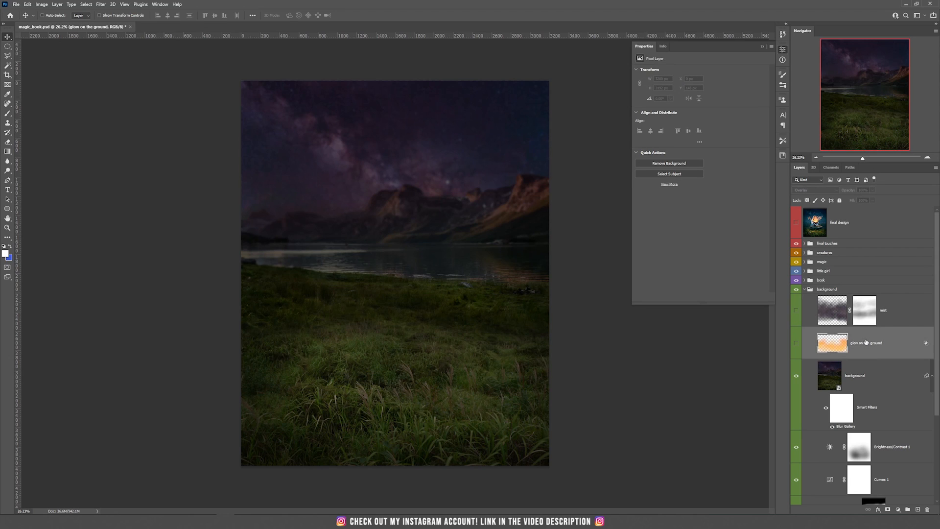
{"action": "left_click", "coordinate": [918, 509]}
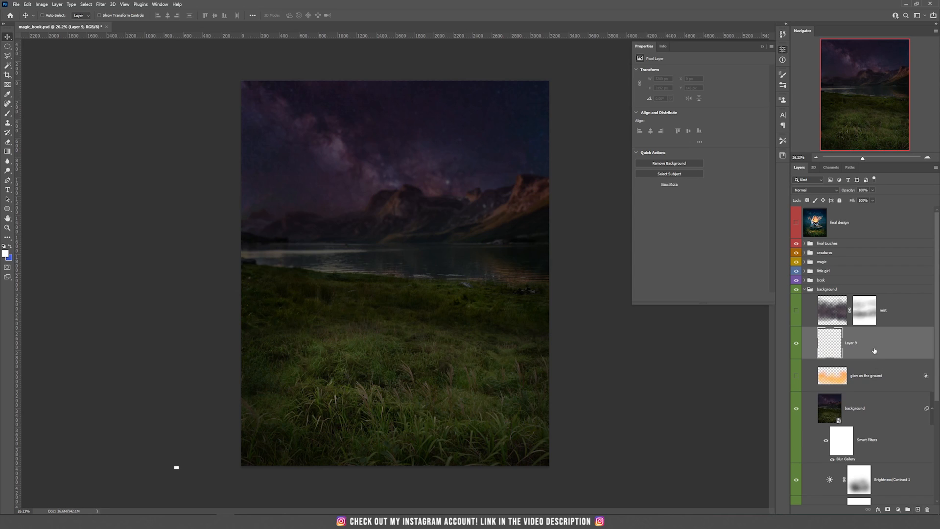
{"action": "double_click", "coordinate": [849, 343]}
{"action": "type", "text": "mist"}
{"action": "key", "text": "Return"}
Choose the cloud-shaped fog brush from the General Brushes at a size of 1000 px.
{"action": "key", "text": "b"}
{"action": "right_click", "coordinate": [369, 254]}
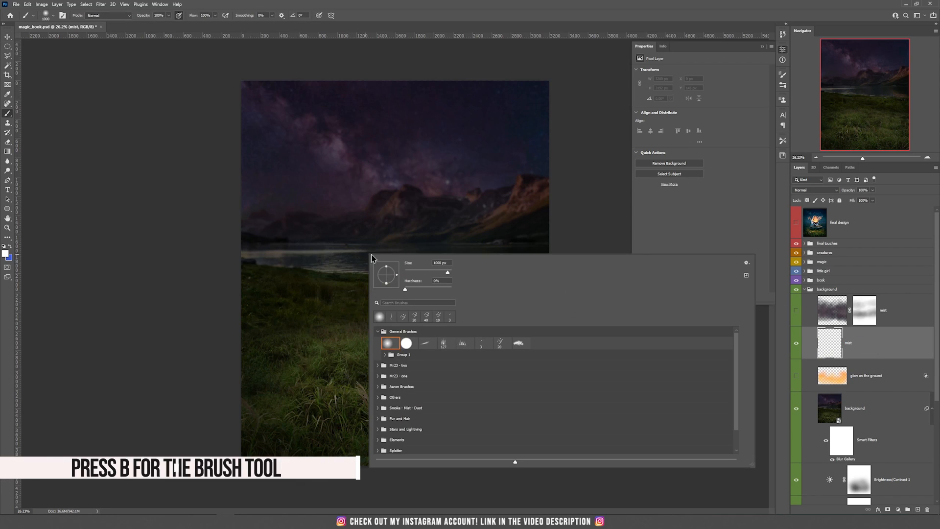
{"action": "left_click", "coordinate": [520, 344]}
{"action": "left_click", "coordinate": [459, 68]}
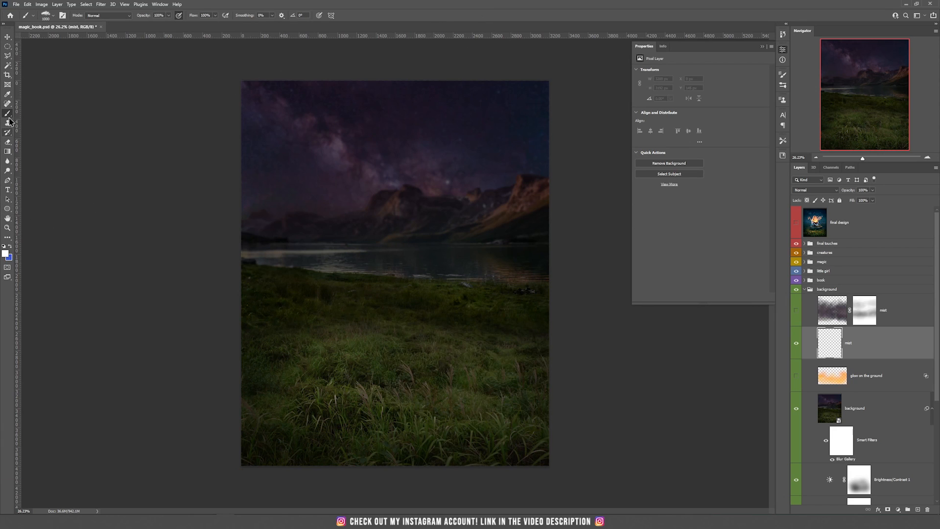
{"action": "right_click", "coordinate": [362, 196]}
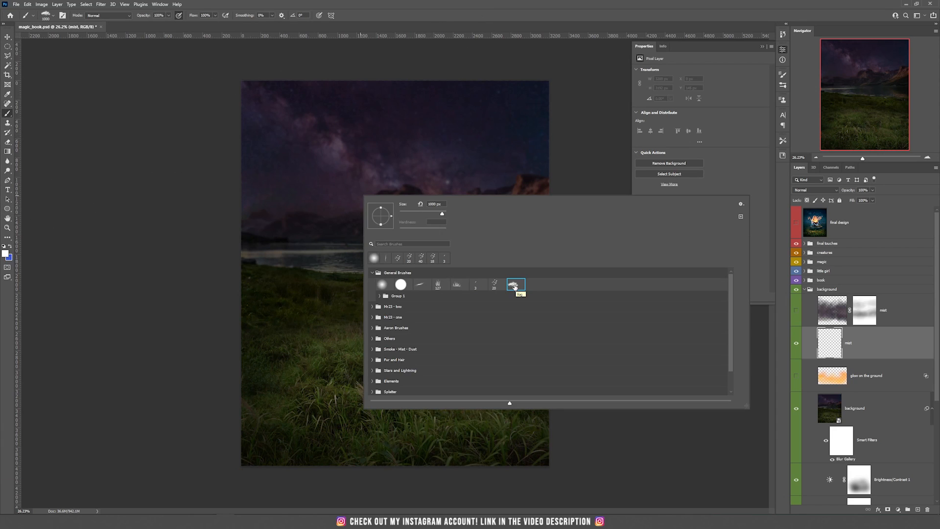
{"action": "left_click", "coordinate": [464, 2]}
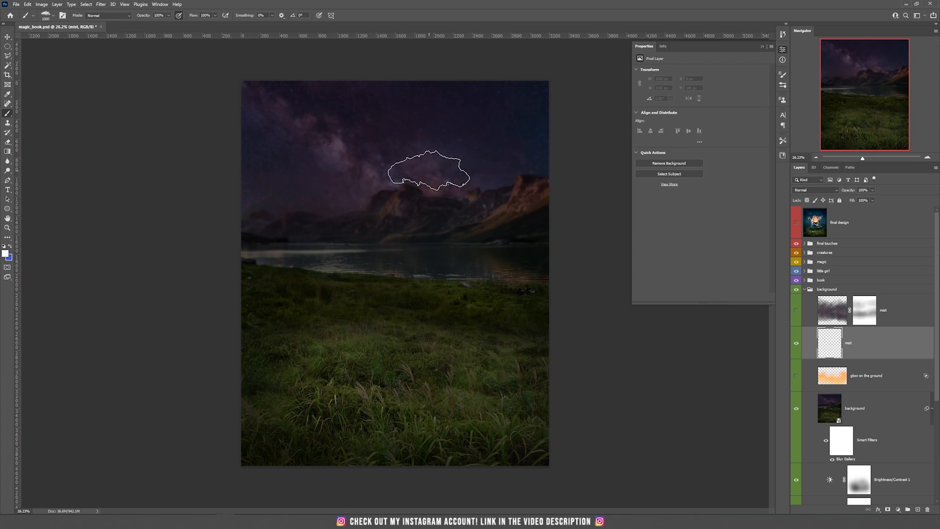
Lower the fog brush's flow to 10%.
{"action": "left_click", "coordinate": [215, 15]}
{"action": "left_click_drag", "start_coordinate": [213, 22], "coordinate": [187, 26]}
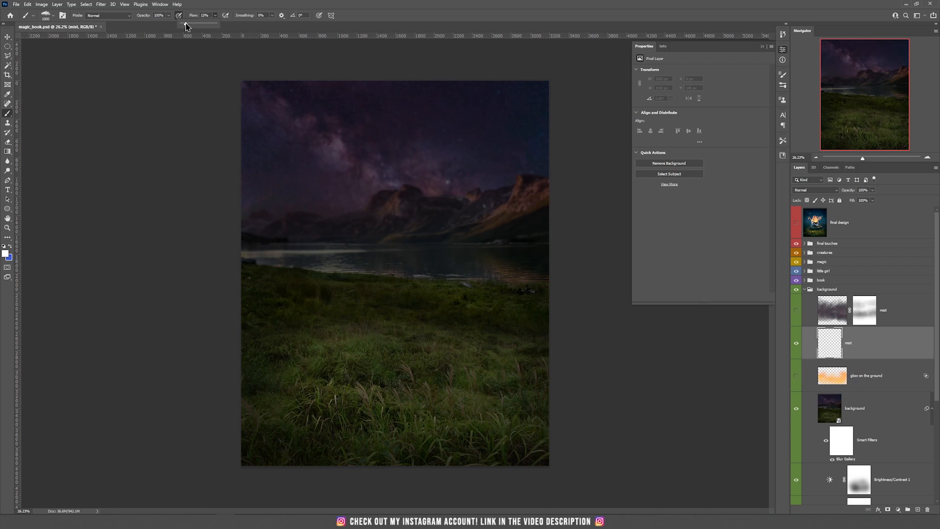
{"action": "left_click", "coordinate": [225, 2]}
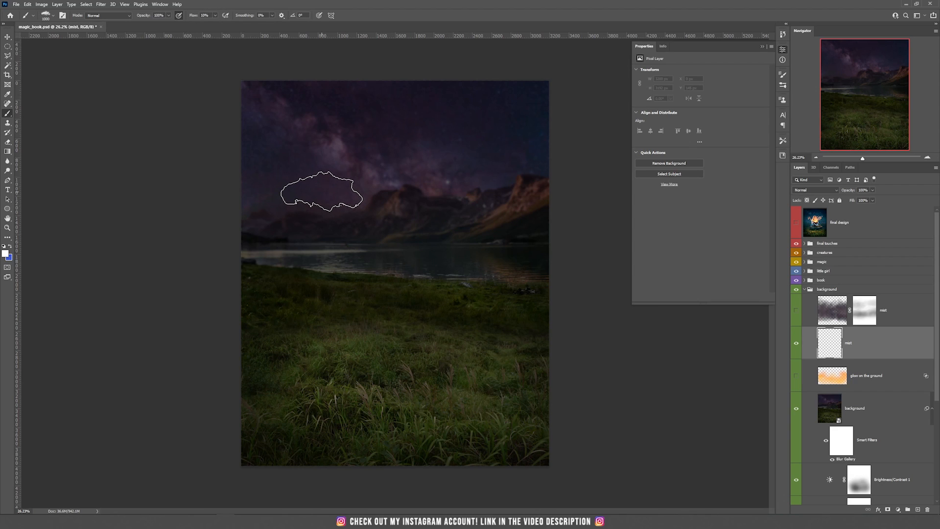
Sample a dark purple paint colour from the night sky and enlarge the fog brush to 2400 px.
{"action": "left_click", "coordinate": [337, 156], "text": "alt"}
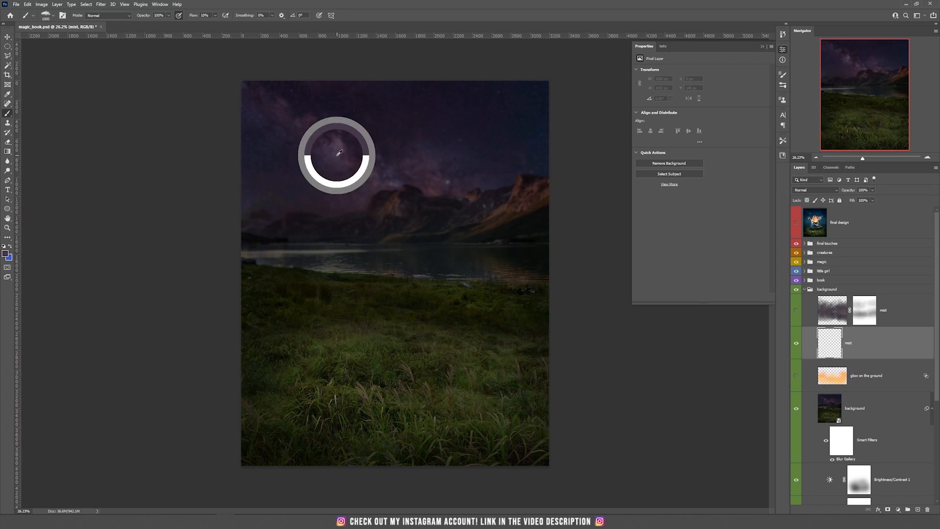
{"action": "left_click", "coordinate": [286, 181], "text": "alt"}
{"action": "left_click", "coordinate": [339, 188], "text": "alt"}
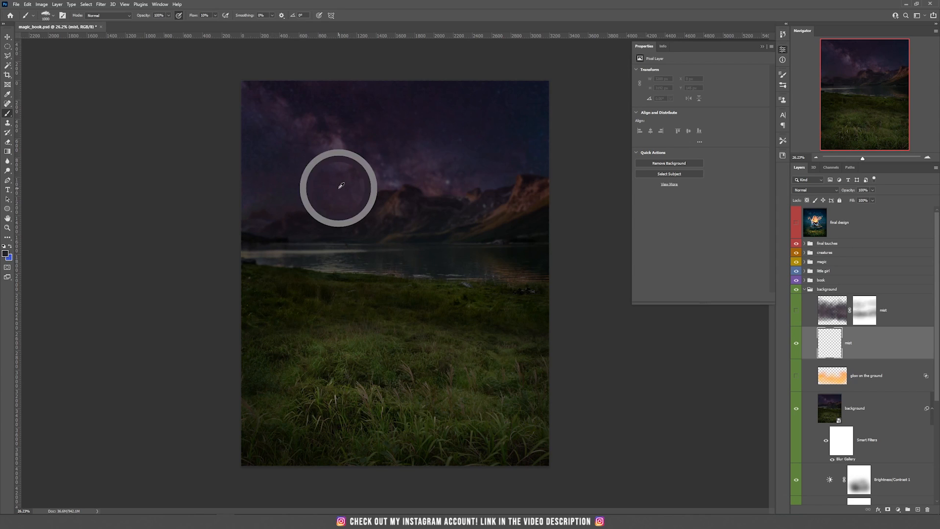
{"action": "left_click", "coordinate": [341, 165], "text": "alt"}
{"action": "key", "text": "bracketright"}
{"action": "key", "text": "bracketright"}
{"action": "key", "text": "bracketright"}
{"action": "key", "text": "bracketright"}
{"action": "key", "text": "bracketright"}
{"action": "key", "text": "bracketright"}
{"action": "key", "text": "bracketright"}
{"action": "key", "text": "bracketright"}
{"action": "key", "text": "bracketright"}
{"action": "key", "text": "bracketright"}
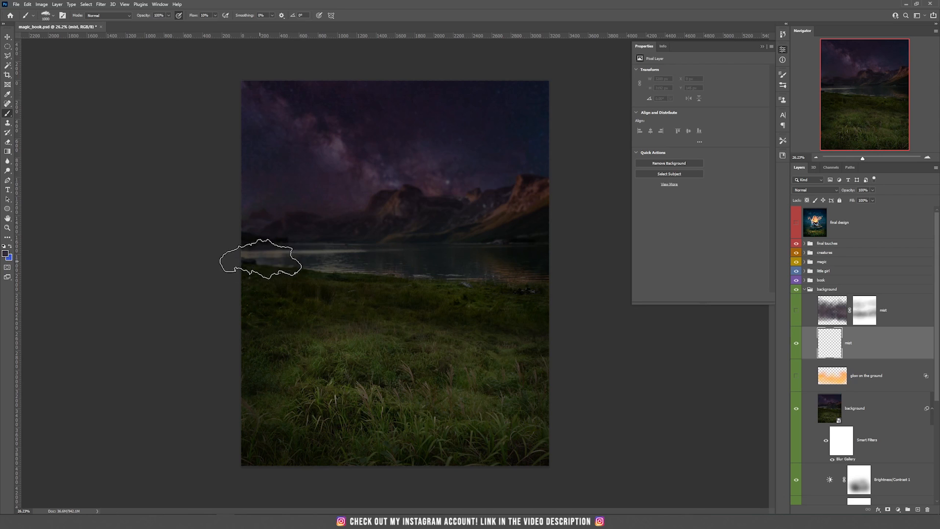
{"action": "key", "text": "bracketright"}
{"action": "key", "text": "bracketright"}
{"action": "key", "text": "bracketright"}
{"action": "key", "text": "bracketright"}
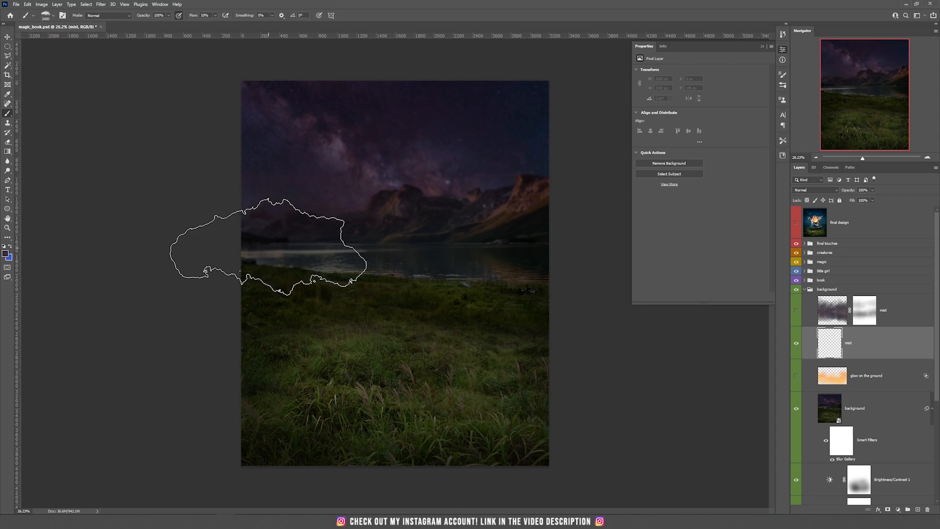
Paint soft mist across the mountains, lake and far grass with the fog brush, resampling a colour from the sky.
{"action": "mouse_move", "coordinate": [252, 247]}
{"action": "left_mouse_down"}
{"action": "mouse_move", "coordinate": [320, 257]}
{"action": "mouse_move", "coordinate": [347, 288]}
{"action": "mouse_move", "coordinate": [493, 287]}
{"action": "mouse_move", "coordinate": [527, 269]}
{"action": "mouse_move", "coordinate": [523, 289]}
{"action": "mouse_move", "coordinate": [585, 273]}
{"action": "mouse_move", "coordinate": [526, 235]}
{"action": "mouse_move", "coordinate": [495, 243]}
{"action": "mouse_move", "coordinate": [490, 280]}
{"action": "mouse_move", "coordinate": [323, 232]}
{"action": "mouse_move", "coordinate": [267, 298]}
{"action": "mouse_move", "coordinate": [272, 323]}
{"action": "mouse_move", "coordinate": [246, 257]}
{"action": "mouse_move", "coordinate": [439, 230]}
{"action": "mouse_move", "coordinate": [522, 303]}
{"action": "mouse_move", "coordinate": [525, 220]}
{"action": "mouse_move", "coordinate": [348, 177]}
{"action": "mouse_move", "coordinate": [364, 127]}
{"action": "left_mouse_up"}
{"action": "left_click", "coordinate": [372, 115], "text": "alt"}
{"action": "mouse_move", "coordinate": [261, 252]}
{"action": "left_mouse_down"}
{"action": "mouse_move", "coordinate": [266, 268]}
{"action": "mouse_move", "coordinate": [364, 237]}
{"action": "mouse_move", "coordinate": [515, 242]}
{"action": "mouse_move", "coordinate": [514, 311]}
{"action": "mouse_move", "coordinate": [374, 289]}
{"action": "mouse_move", "coordinate": [291, 308]}
{"action": "mouse_move", "coordinate": [264, 328]}
{"action": "mouse_move", "coordinate": [466, 271]}
{"action": "mouse_move", "coordinate": [537, 292]}
{"action": "mouse_move", "coordinate": [320, 196]}
{"action": "mouse_move", "coordinate": [518, 221]}
{"action": "mouse_move", "coordinate": [529, 210]}
{"action": "mouse_move", "coordinate": [526, 273]}
{"action": "mouse_move", "coordinate": [537, 192]}
{"action": "mouse_move", "coordinate": [499, 216]}
{"action": "left_mouse_up"}
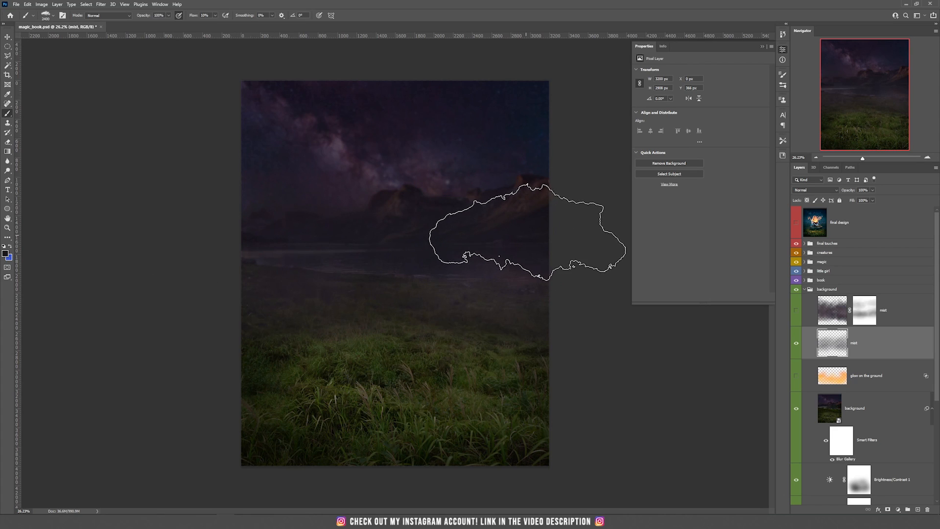
Delete the newly painted mist layer and show the finished mist layer instead.
{"action": "key", "text": "v"}
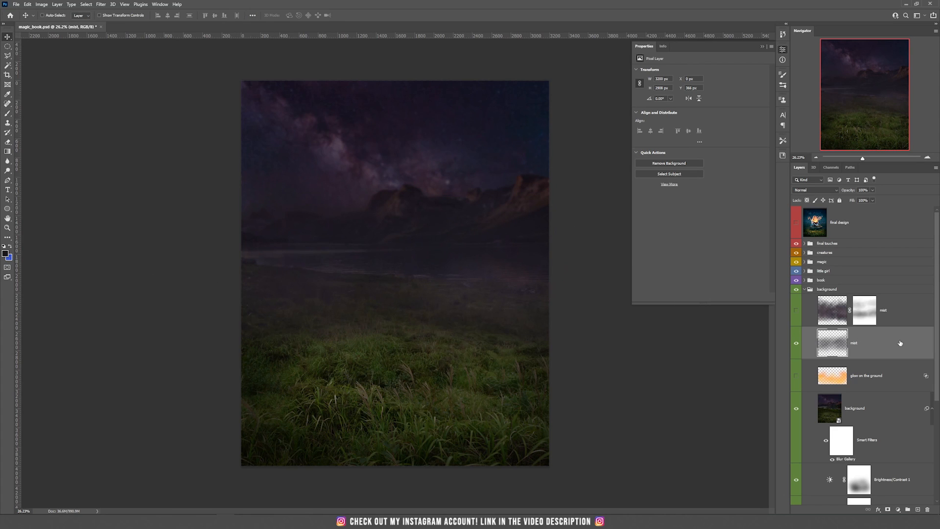
{"action": "key", "text": "Delete"}
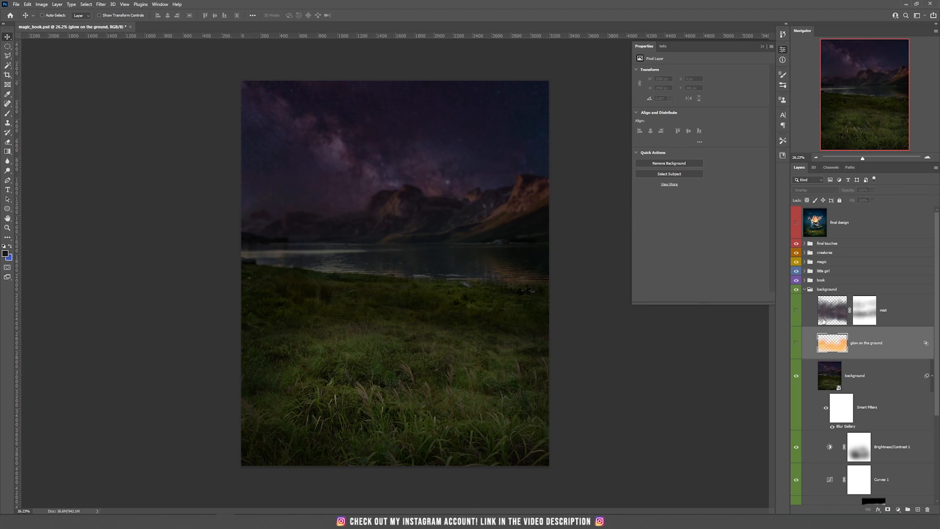
{"action": "left_click", "coordinate": [797, 311]}
{"action": "scroll", "coordinate": [437, 330], "scroll_direction": "up", "scroll_amount": 1}
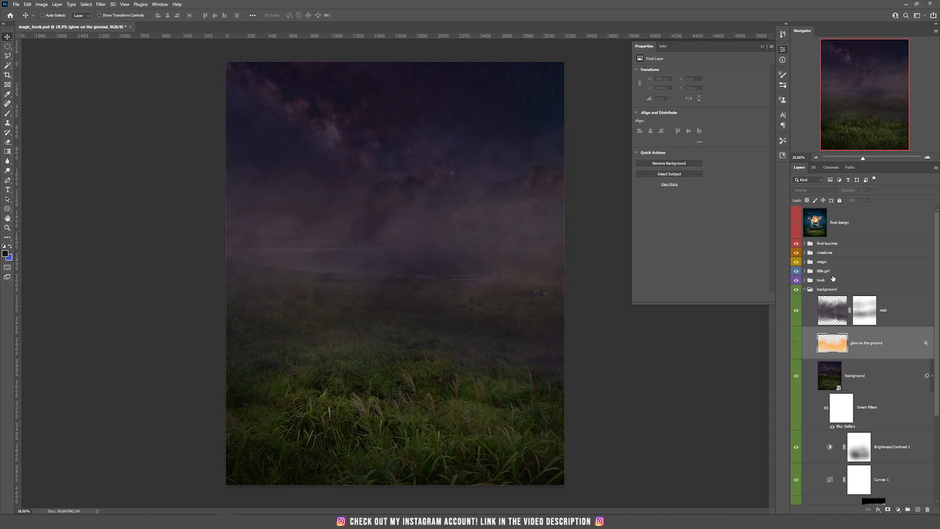
Collapse the background group, try moving it as a whole and undo the move.
{"action": "left_click", "coordinate": [805, 289]}
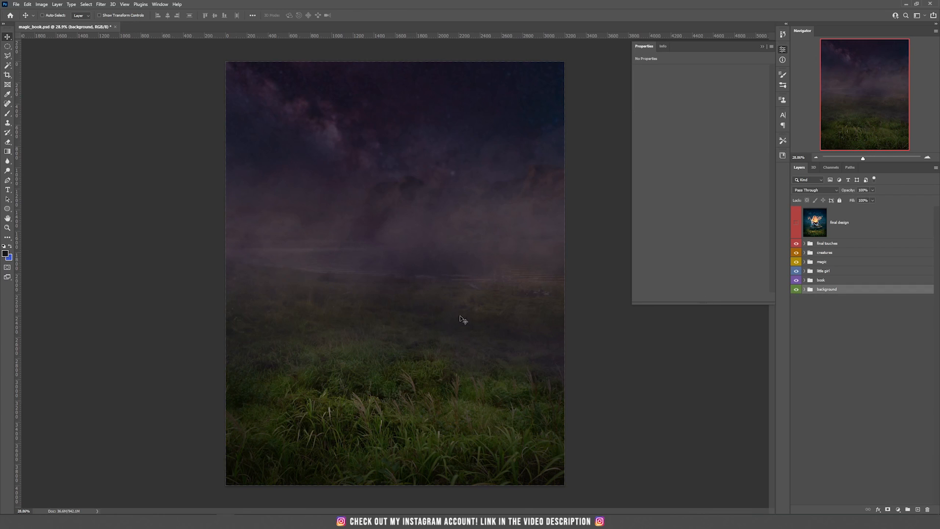
{"action": "left_click_drag", "start_coordinate": [414, 257], "coordinate": [446, 265]}
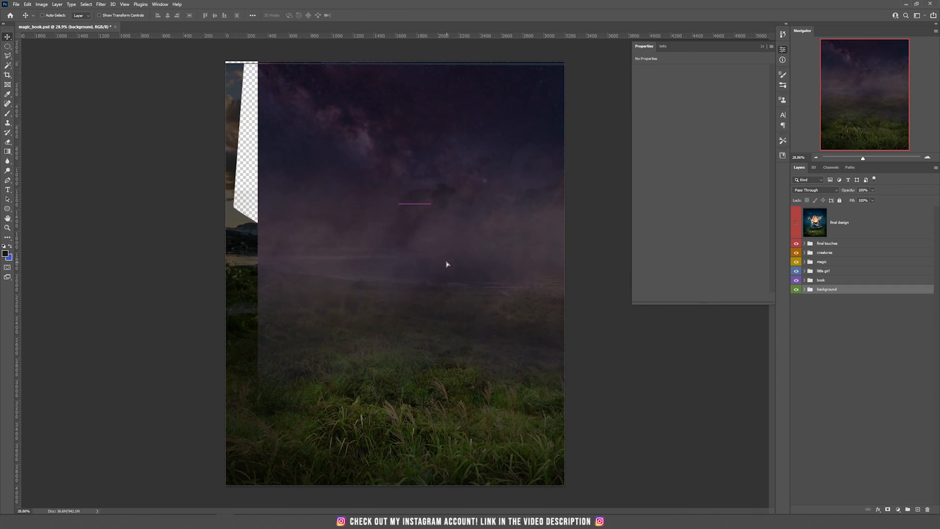
{"action": "key", "text": "ctrl+z"}
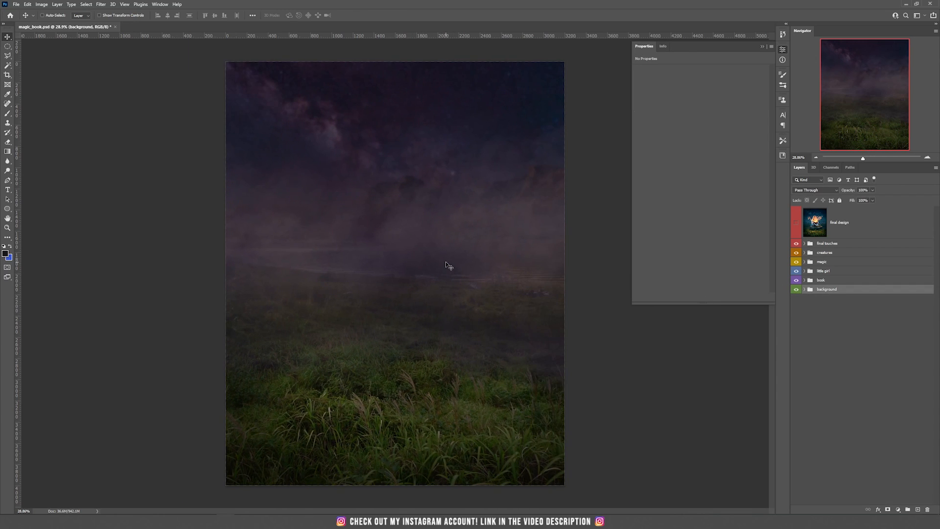
Expand the book group and show its Old book layer with the layer mask disabled.
{"action": "left_click", "coordinate": [805, 281]}
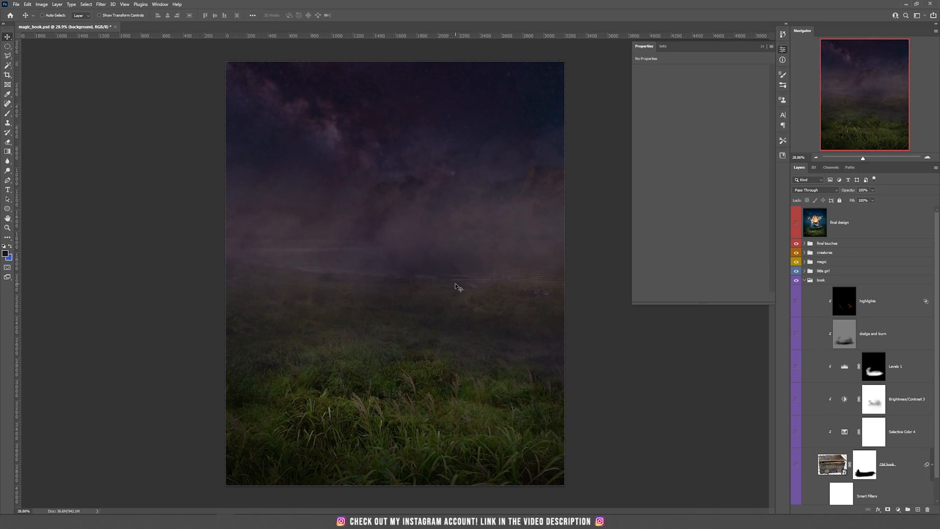
{"action": "left_click", "coordinate": [796, 467]}
{"action": "left_click", "coordinate": [859, 466], "text": "shift"}
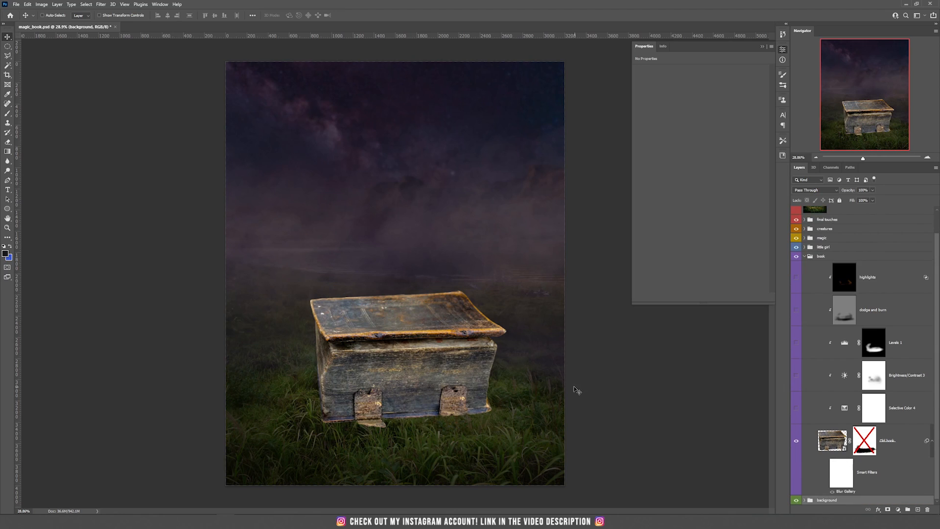
Open the contents of the Old book smart object and disable the layer mask on Layer 1.
{"action": "left_click", "coordinate": [841, 435]}
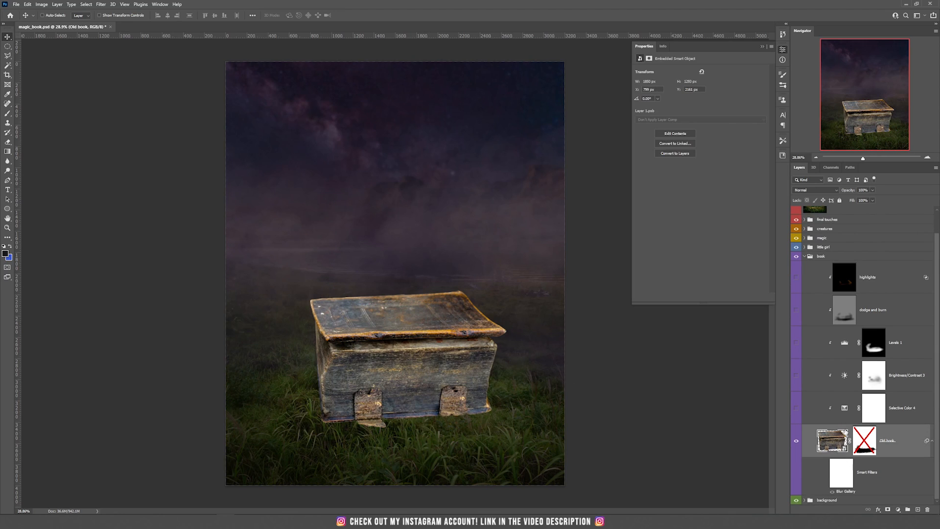
{"action": "double_click", "coordinate": [834, 444]}
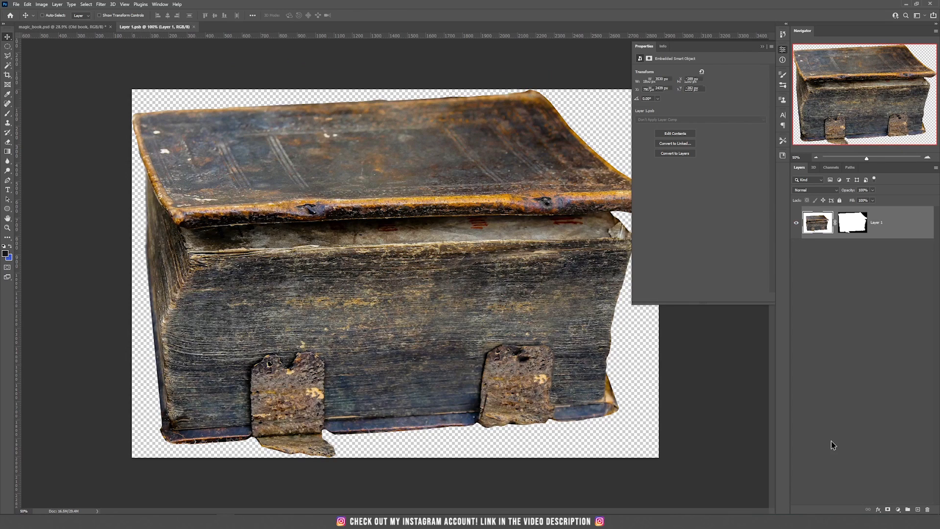
{"action": "left_click", "coordinate": [762, 47]}
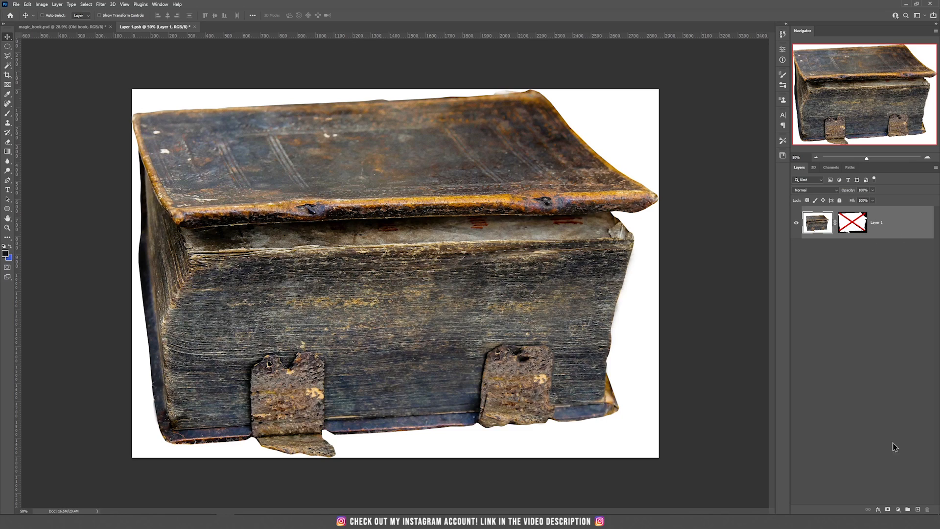
Make a duplicate of Layer 1 without its layer mask and hide the original layer.
{"action": "key", "text": "ctrl+j"}
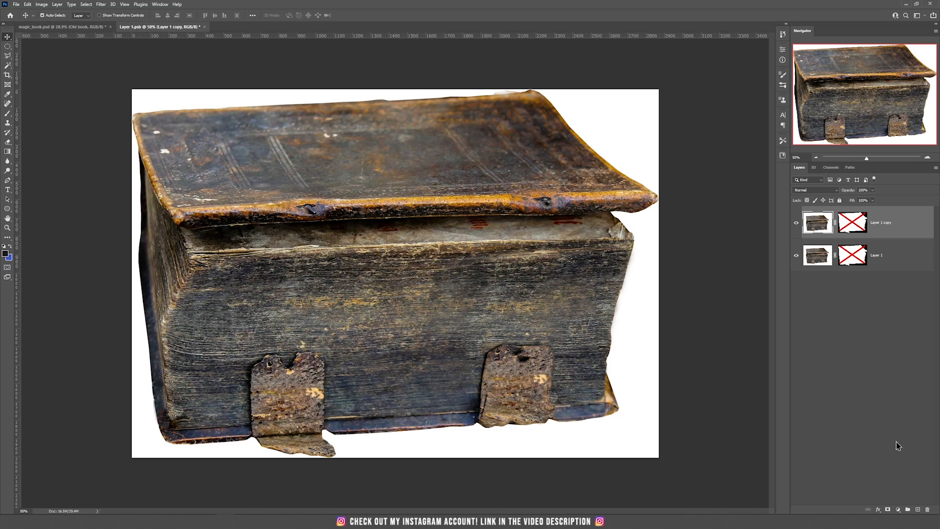
{"action": "right_click", "coordinate": [859, 227]}
{"action": "left_click", "coordinate": [869, 242]}
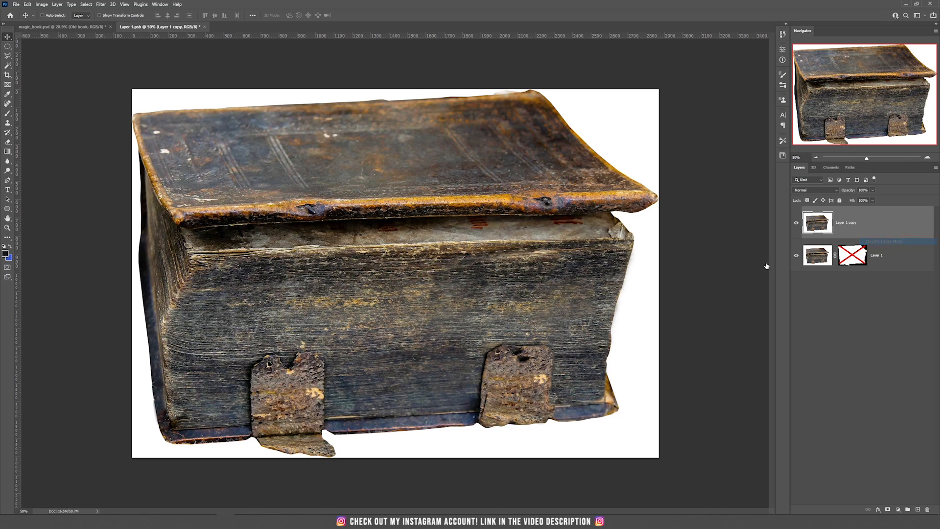
{"action": "left_click", "coordinate": [887, 257]}
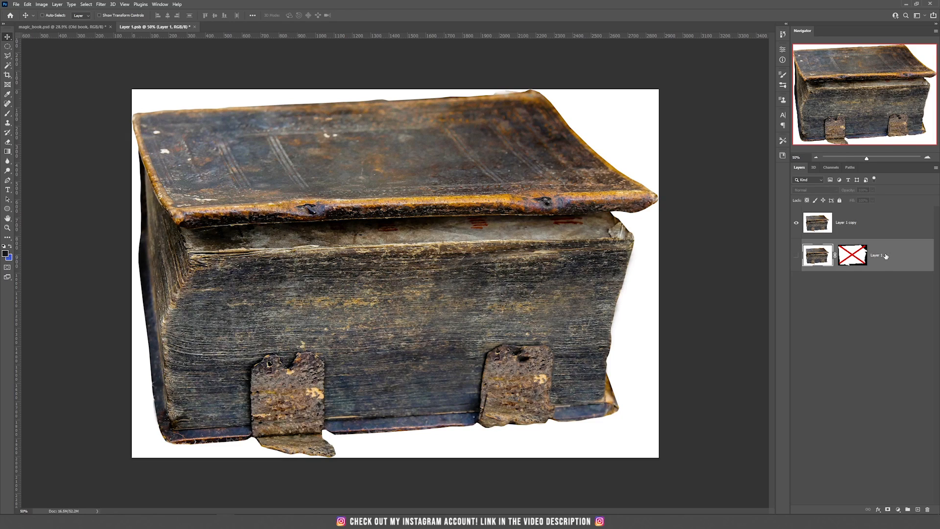
{"action": "left_click", "coordinate": [871, 229]}
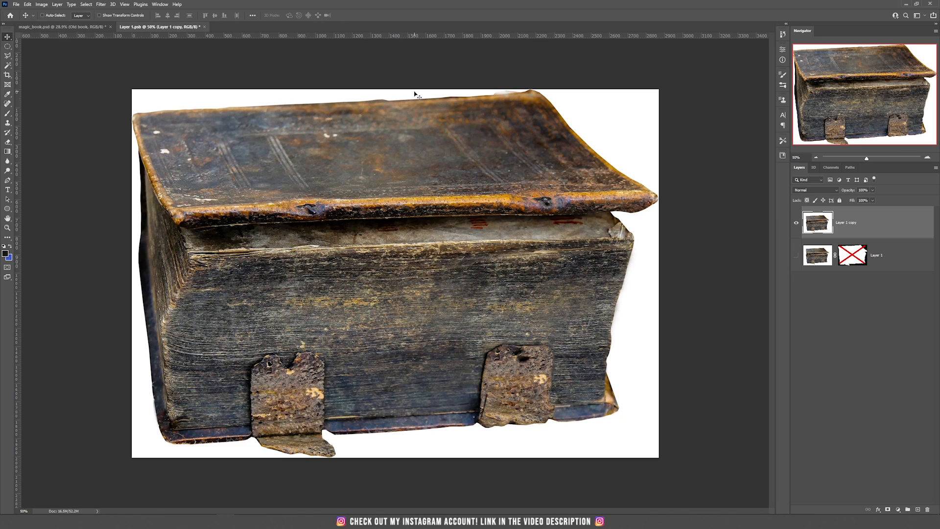
Select the white backdrop around the book with Color Range at a fuzziness of 37.
{"action": "left_click", "coordinate": [86, 4]}
{"action": "left_click", "coordinate": [103, 77]}
{"action": "left_click", "coordinate": [175, 91]}
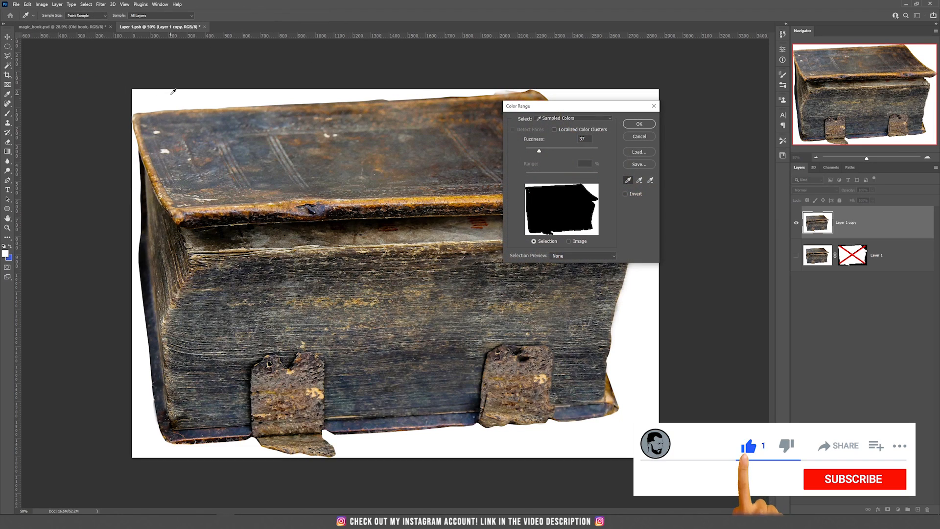
{"action": "left_click", "coordinate": [638, 124]}
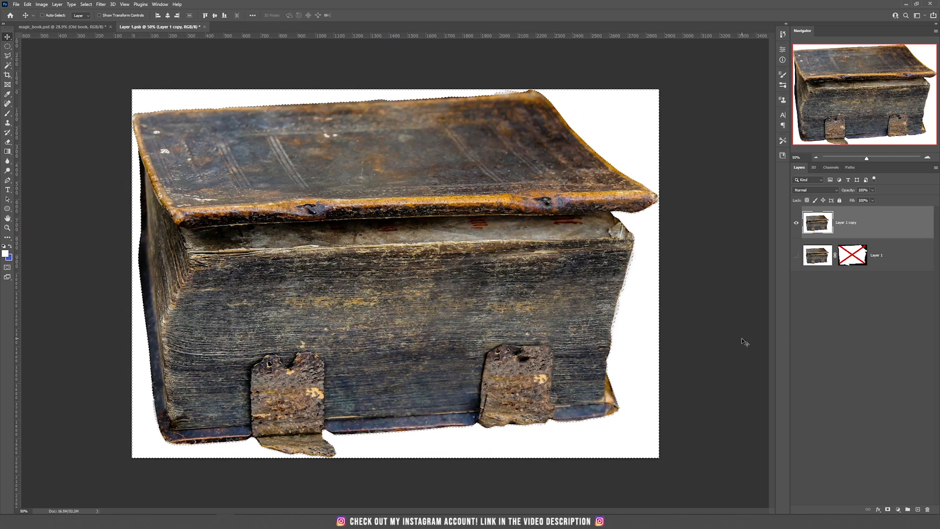
Add an inverted layer mask to Layer 1 copy that hides the selected white backdrop.
{"action": "left_click", "coordinate": [888, 509]}
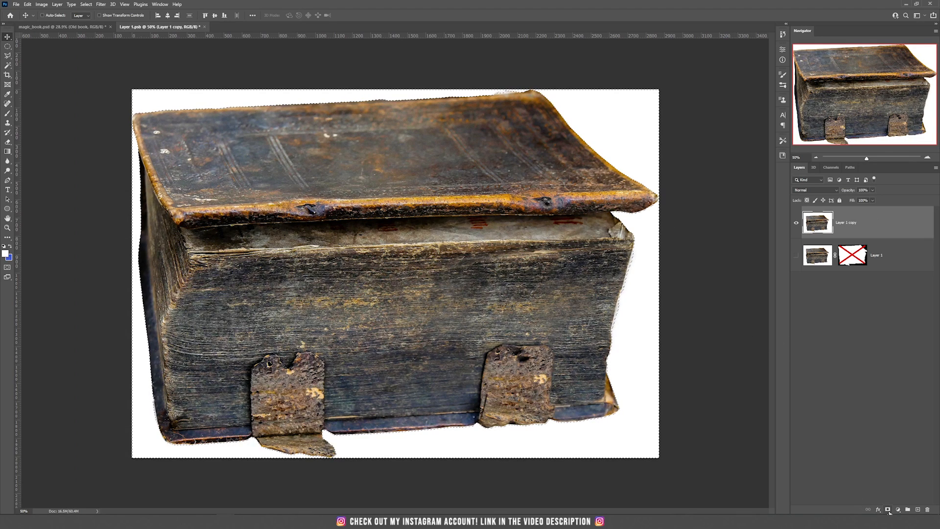
{"action": "left_click", "coordinate": [888, 510], "text": "alt"}
{"action": "left_click", "coordinate": [888, 510]}
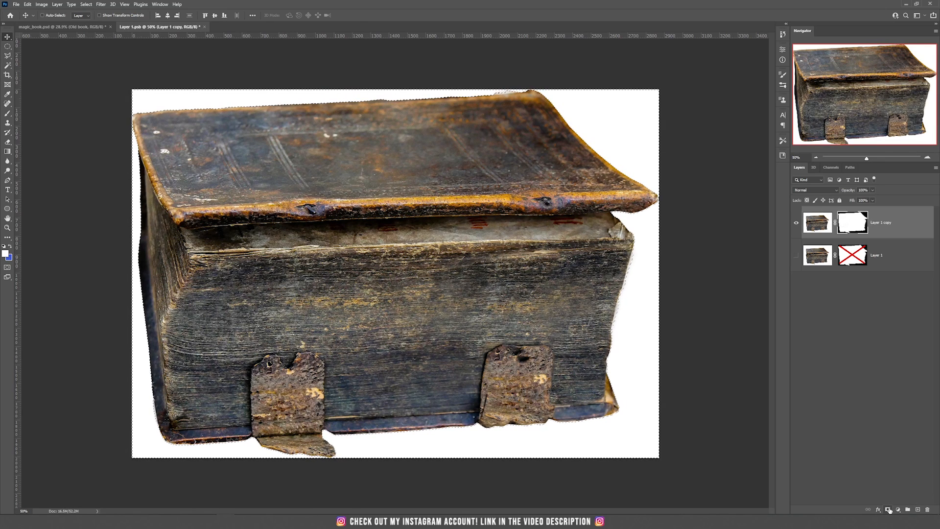
{"action": "left_click_drag", "start_coordinate": [397, 177], "coordinate": [476, 180]}
{"action": "key", "text": "ctrl+z"}
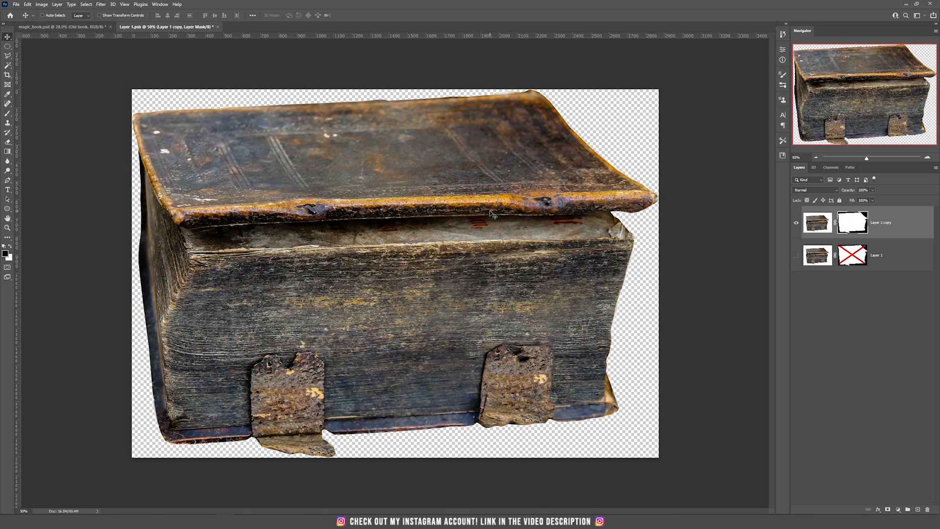
Close the book's smart object document without saving the changes.
{"action": "left_click", "coordinate": [218, 26]}
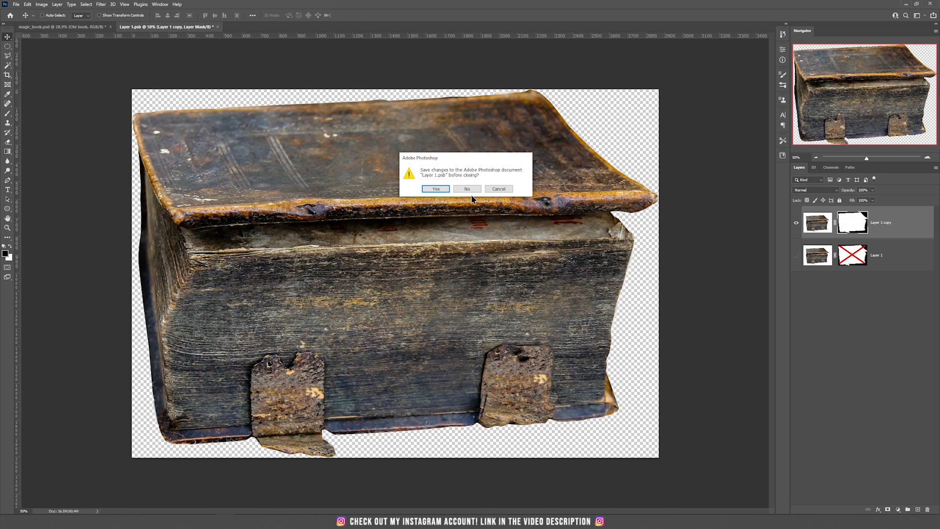
{"action": "left_click", "coordinate": [471, 190]}
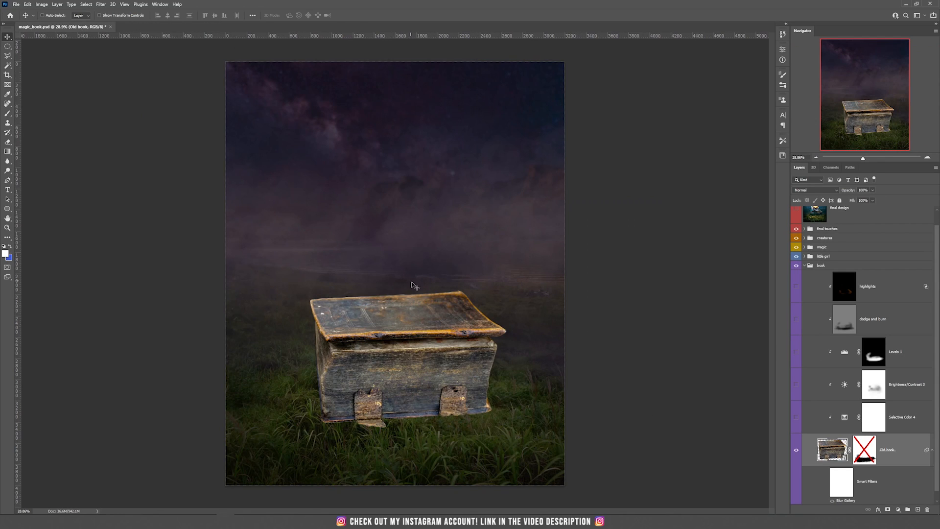
Preview the Old book in the grass with its layer mask enabled and disable the mask again.
{"action": "mouse_move", "coordinate": [428, 364]}
{"action": "left_mouse_down"}
{"action": "mouse_move", "coordinate": [424, 295]}
{"action": "mouse_move", "coordinate": [420, 348]}
{"action": "left_mouse_up"}
{"action": "key", "text": "ctrl+z"}
{"action": "scroll", "coordinate": [367, 439], "scroll_direction": "up", "scroll_amount": 3}
{"action": "left_click", "coordinate": [865, 457], "text": "shift"}
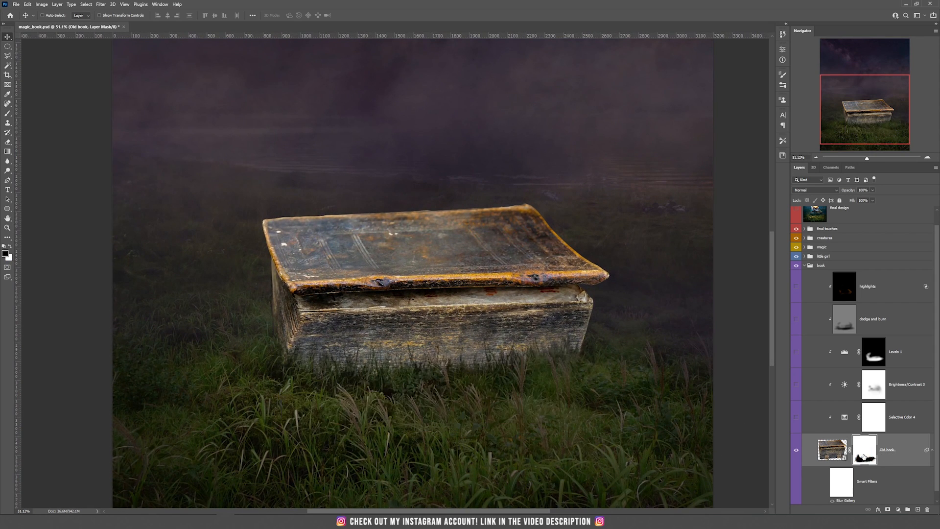
{"action": "left_click", "coordinate": [865, 456], "text": "shift"}
{"action": "left_click", "coordinate": [838, 457]}
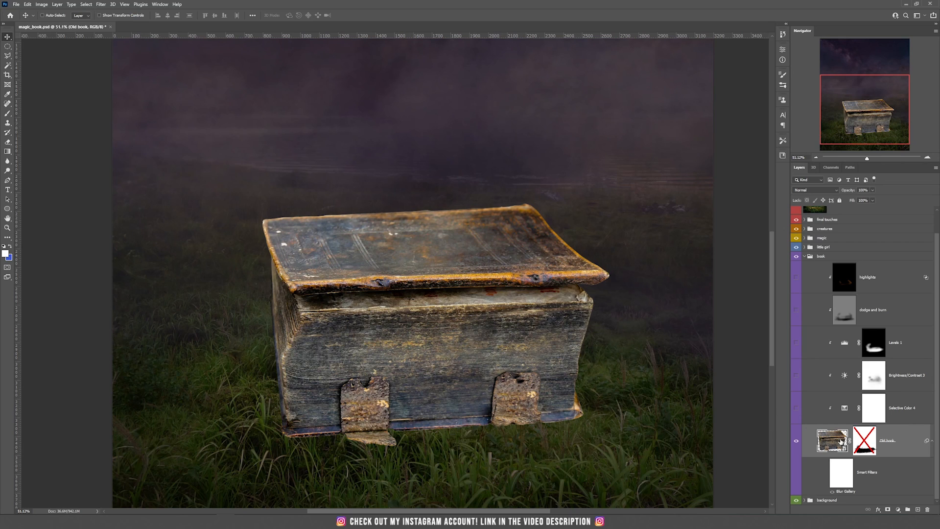
Duplicate the Old book layer directly below the original.
{"action": "left_click_drag", "start_coordinate": [840, 443], "coordinate": [848, 480]}
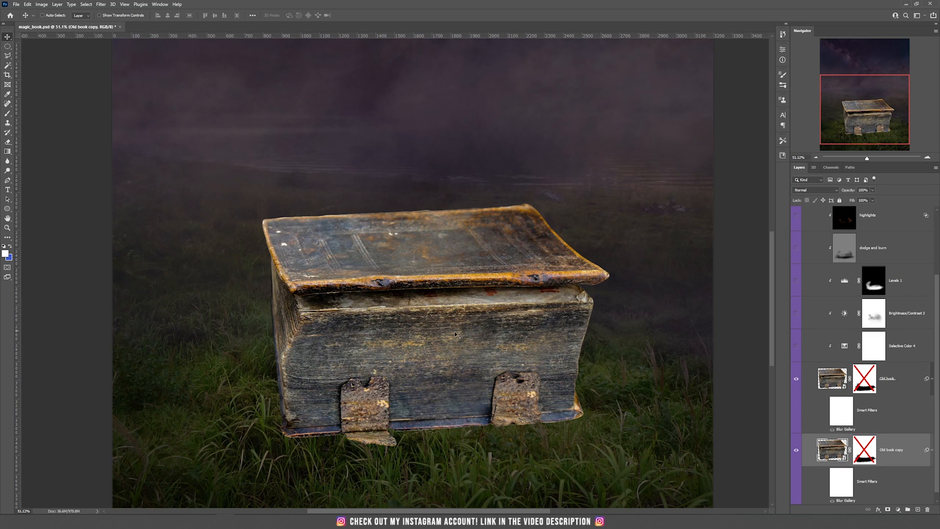
Try placing several extra copies of the book around the scene and undo them all.
{"action": "left_click_drag", "start_coordinate": [473, 314], "coordinate": [525, 264]}
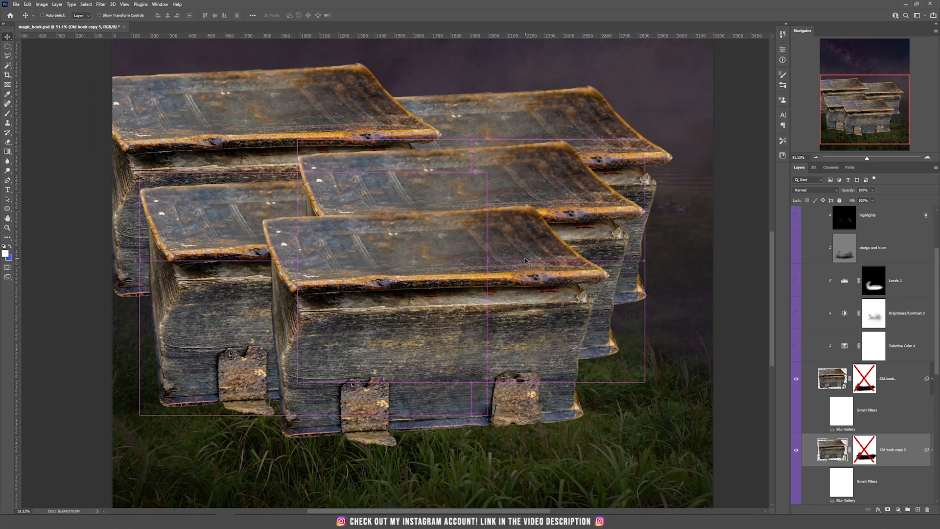
{"action": "key", "text": "ctrl+z"}
{"action": "key", "text": "ctrl+z"}
{"action": "key", "text": "ctrl+z"}
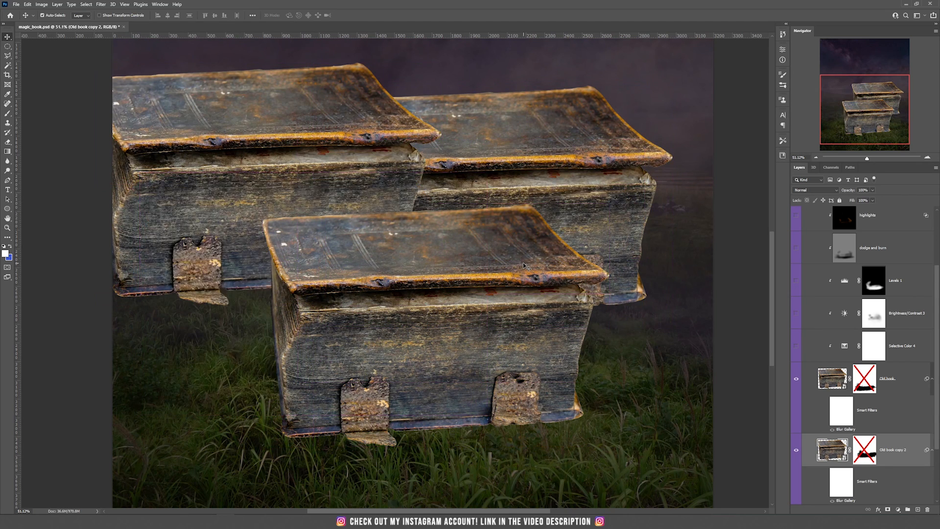
{"action": "key", "text": "ctrl+z"}
{"action": "key", "text": "ctrl+z"}
Replace the layer mask on Old book copy with a blank white one and activate the Brush tool.
{"action": "right_click", "coordinate": [867, 450]}
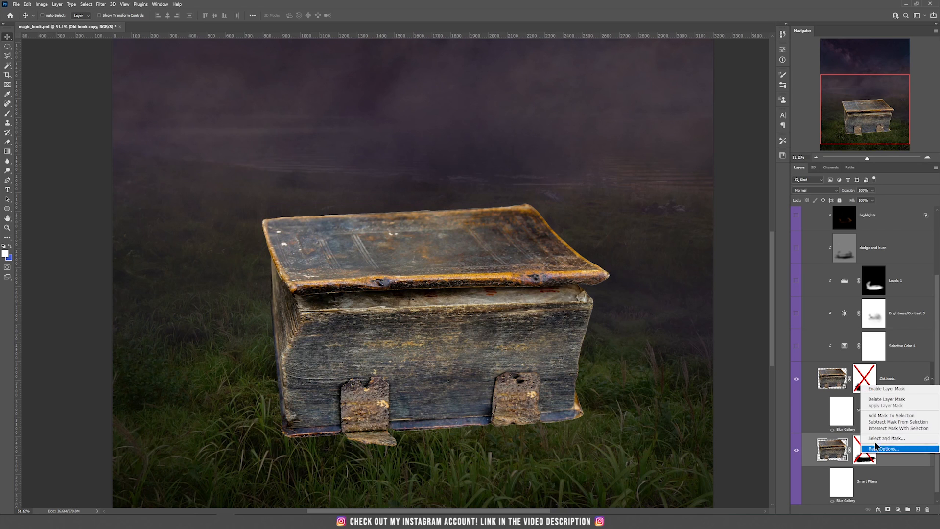
{"action": "left_click", "coordinate": [887, 399]}
{"action": "left_click", "coordinate": [888, 510]}
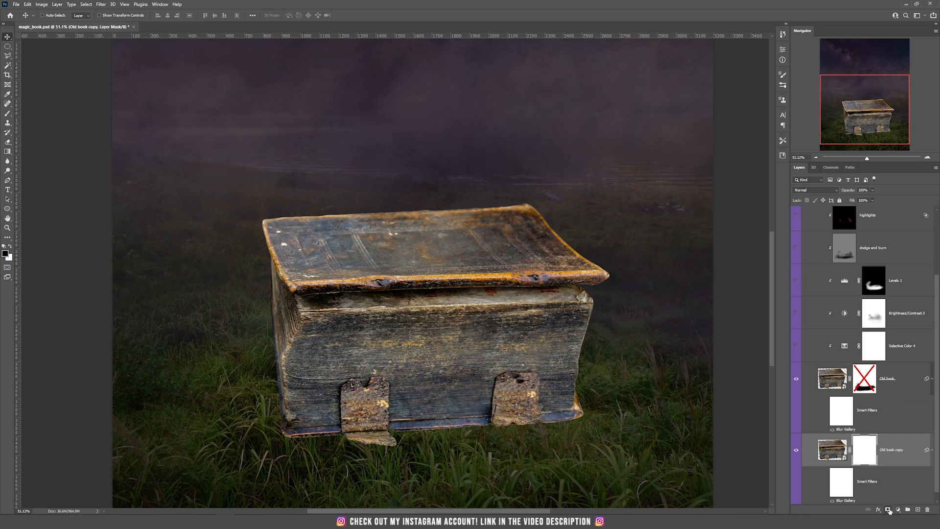
{"action": "left_click", "coordinate": [8, 116]}
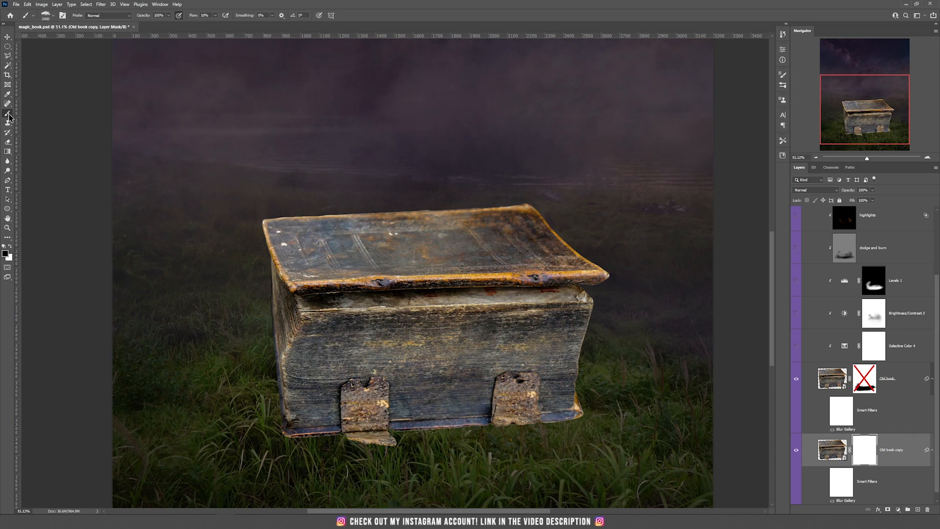
Mask the base of the book on Old book copy with black strokes of a smaller grass-shaped brush so grass overlaps it.
{"action": "right_click", "coordinate": [390, 254]}
{"action": "left_click", "coordinate": [482, 345]}
{"action": "left_click", "coordinate": [215, 15]}
{"action": "left_click", "coordinate": [330, 4]}
{"action": "key", "text": "bracketleft"}
{"action": "key", "text": "bracketleft"}
{"action": "key", "text": "bracketleft"}
{"action": "key", "text": "bracketleft"}
{"action": "key", "text": "bracketleft"}
{"action": "key", "text": "bracketleft"}
{"action": "key", "text": "bracketleft"}
{"action": "key", "text": "bracketleft"}
{"action": "key", "text": "bracketleft"}
{"action": "key", "text": "bracketleft"}
{"action": "key", "text": "bracketleft"}
{"action": "key", "text": "bracketleft"}
{"action": "key", "text": "bracketleft"}
{"action": "key", "text": "bracketleft"}
{"action": "key", "text": "bracketleft"}
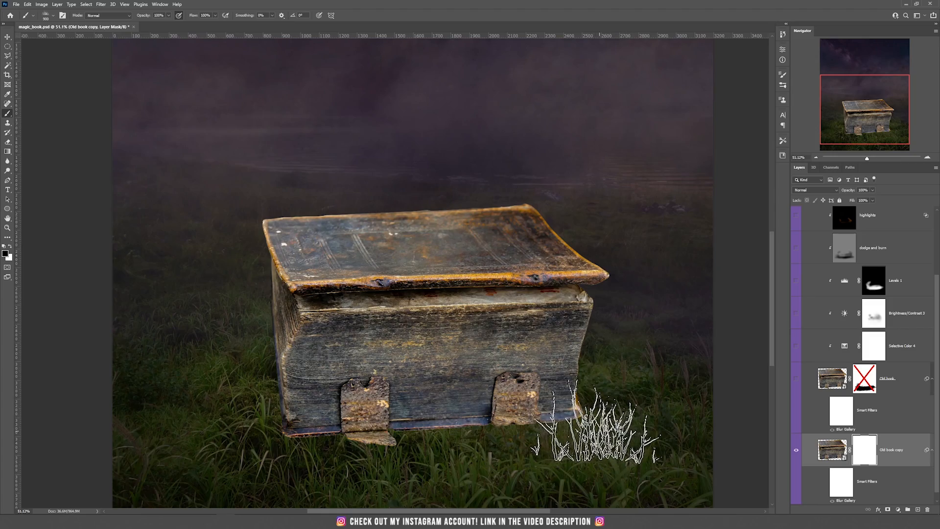
{"action": "mouse_move", "coordinate": [604, 420]}
{"action": "left_mouse_down"}
{"action": "mouse_move", "coordinate": [535, 438]}
{"action": "mouse_move", "coordinate": [248, 430]}
{"action": "mouse_move", "coordinate": [451, 414]}
{"action": "mouse_move", "coordinate": [440, 410]}
{"action": "mouse_move", "coordinate": [529, 413]}
{"action": "mouse_move", "coordinate": [367, 414]}
{"action": "mouse_move", "coordinate": [221, 378]}
{"action": "mouse_move", "coordinate": [368, 409]}
{"action": "mouse_move", "coordinate": [205, 353]}
{"action": "mouse_move", "coordinate": [228, 330]}
{"action": "mouse_move", "coordinate": [221, 360]}
{"action": "mouse_move", "coordinate": [273, 393]}
{"action": "mouse_move", "coordinate": [384, 393]}
{"action": "left_mouse_up"}
{"action": "scroll", "coordinate": [460, 395], "scroll_direction": "down", "scroll_amount": 5}
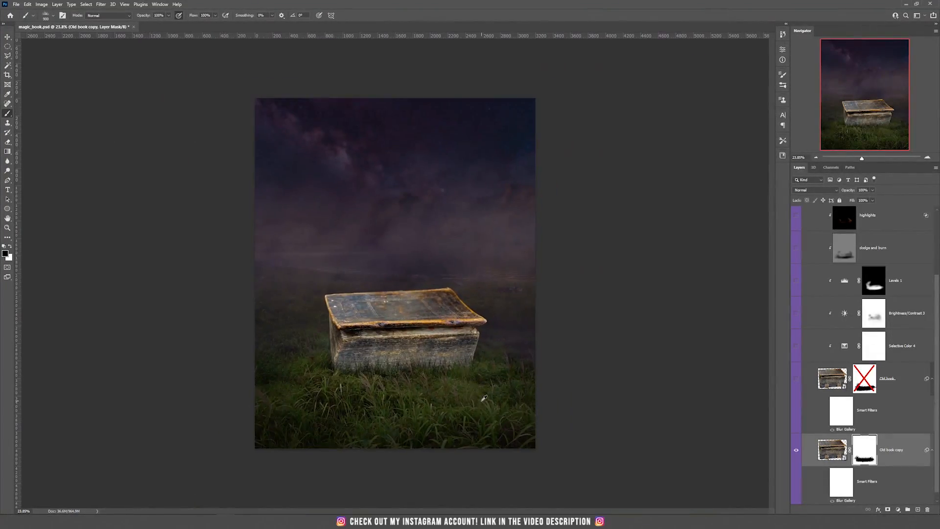
{"action": "scroll", "coordinate": [470, 394], "scroll_direction": "up", "scroll_amount": 4}
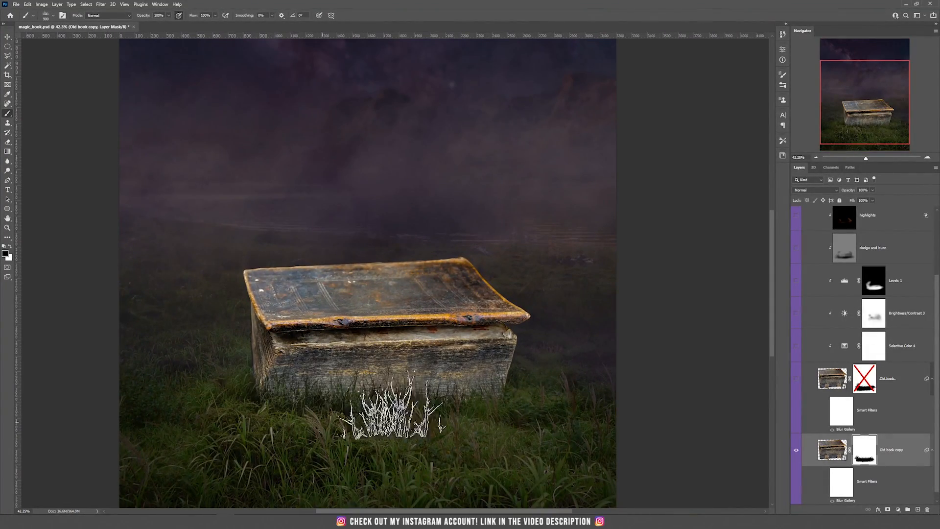
{"action": "key", "text": "v"}
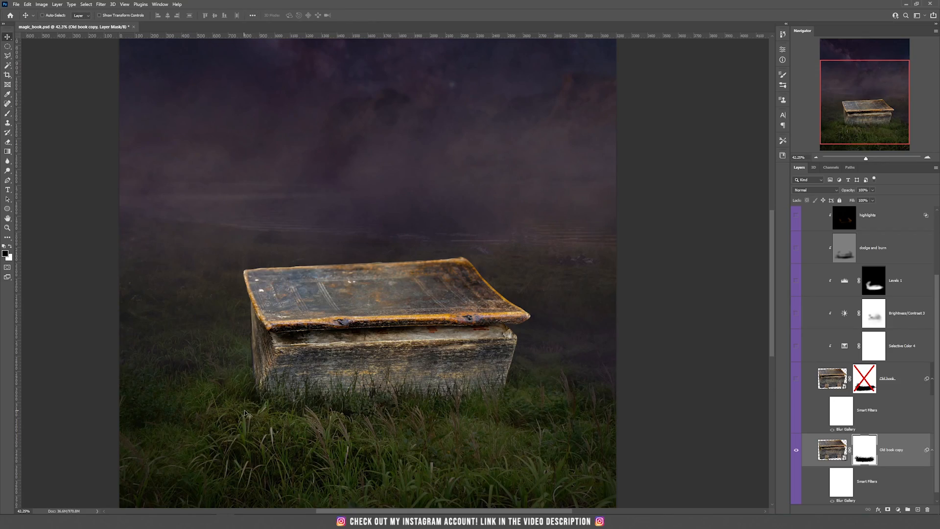
{"action": "scroll", "coordinate": [255, 413], "scroll_direction": "up", "scroll_amount": 3}
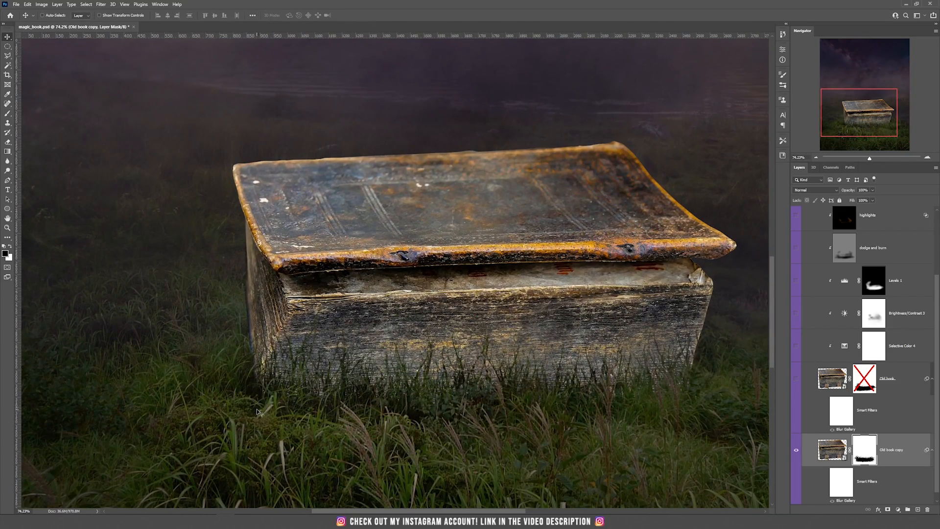
Resize the grass brush, rotate its tip to -47° and mask the lower part of the book's left edge.
{"action": "key", "text": "b"}
{"action": "scroll", "coordinate": [147, 338], "scroll_direction": "up", "scroll_amount": 3}
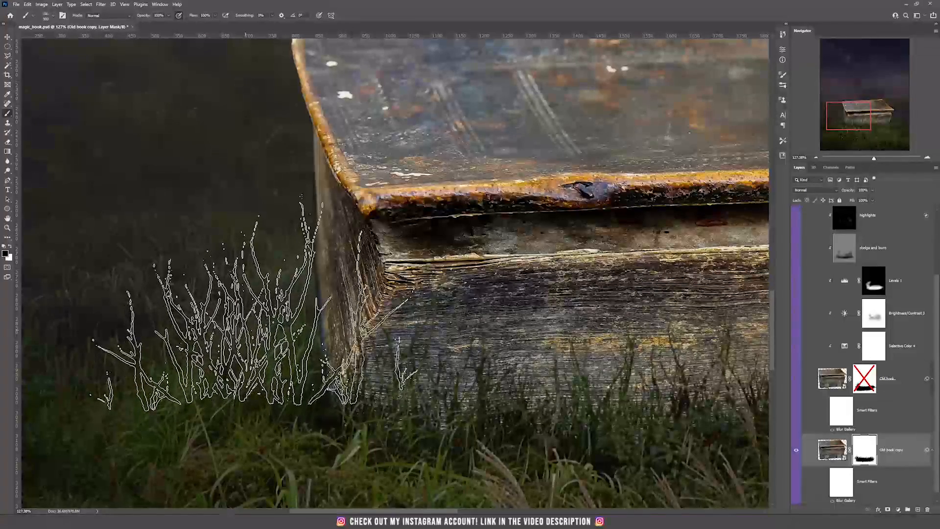
{"action": "key", "text": "bracketleft"}
{"action": "key", "text": "bracketleft"}
{"action": "key", "text": "bracketleft"}
{"action": "key", "text": "bracketleft"}
{"action": "key", "text": "bracketright"}
{"action": "key", "text": "bracketright"}
{"action": "key", "text": "bracketright"}
{"action": "key", "text": "bracketright"}
{"action": "key", "text": "bracketright"}
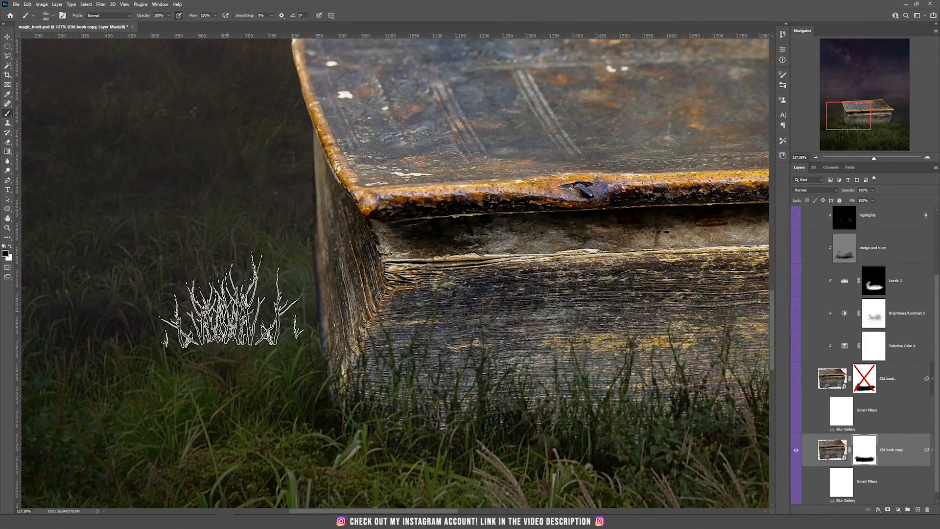
{"action": "right_click", "coordinate": [245, 287]}
{"action": "right_click", "coordinate": [217, 216]}
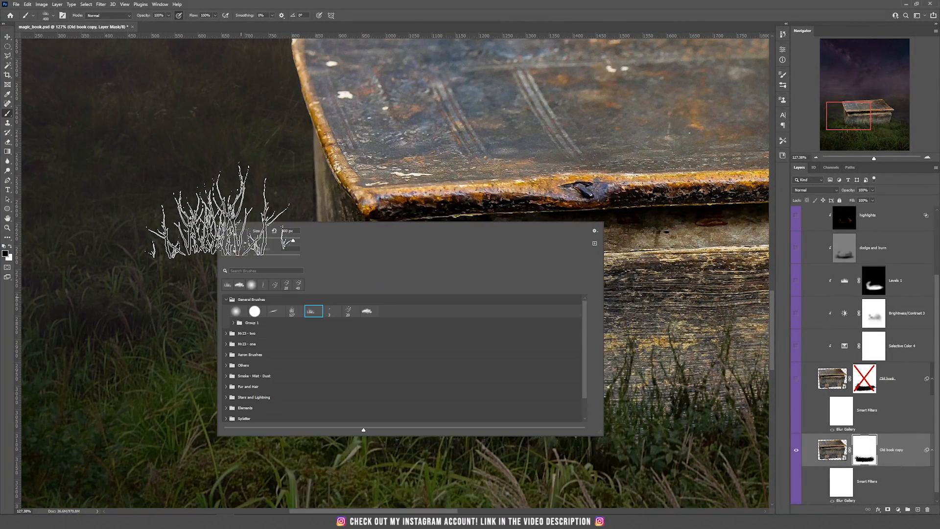
{"action": "left_click_drag", "start_coordinate": [245, 243], "coordinate": [242, 251]}
{"action": "left_click", "coordinate": [157, 283]}
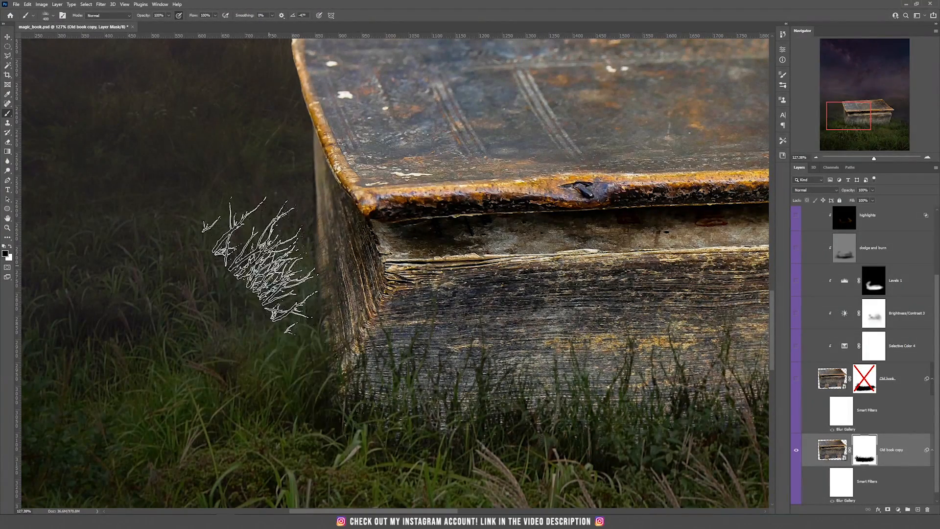
Rotate the grass brush tip to -10° and continue masking around the book's lower left corner.
{"action": "right_click", "coordinate": [279, 288]}
{"action": "mouse_move", "coordinate": [302, 316]}
{"action": "left_mouse_down"}
{"action": "mouse_move", "coordinate": [315, 299]}
{"action": "mouse_move", "coordinate": [305, 308]}
{"action": "left_mouse_up"}
{"action": "left_click", "coordinate": [288, 274]}
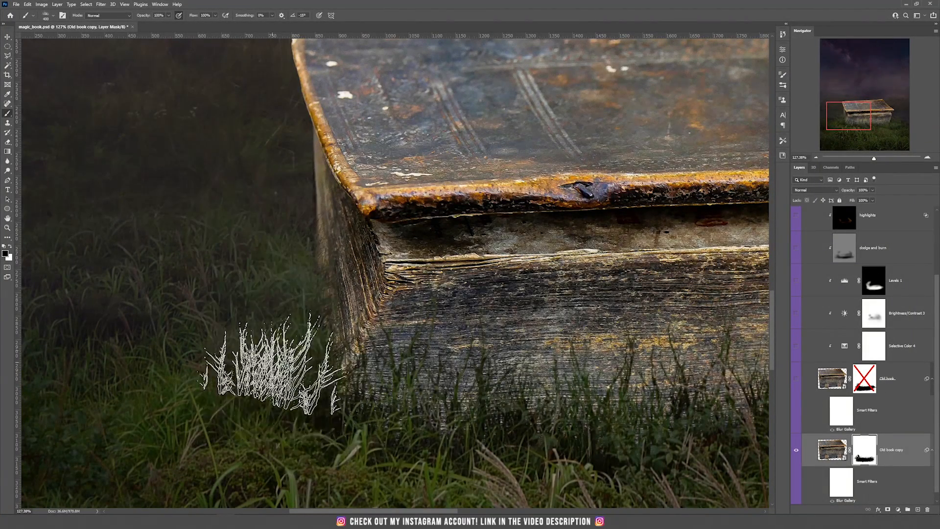
{"action": "scroll", "coordinate": [233, 336], "scroll_direction": "down", "scroll_amount": 3}
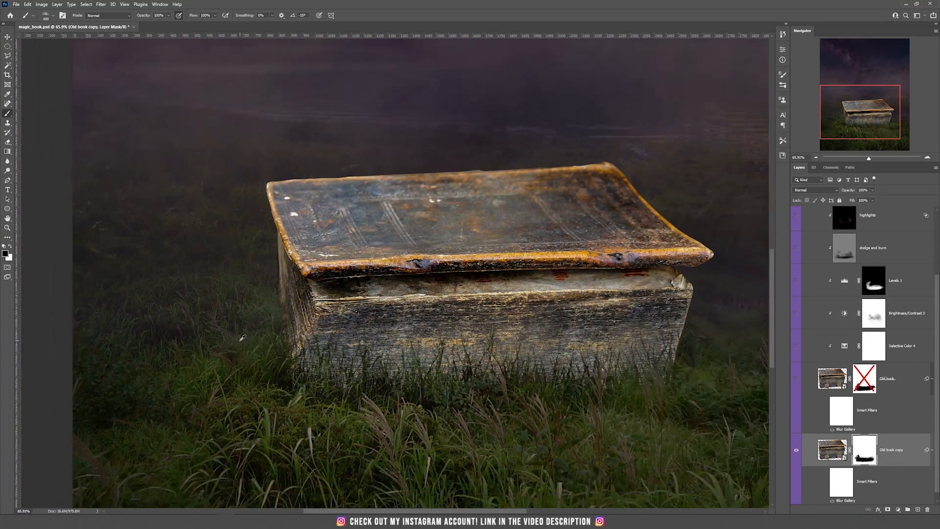
{"action": "scroll", "coordinate": [242, 338], "scroll_direction": "down", "scroll_amount": 1}
{"action": "key", "text": "v"}
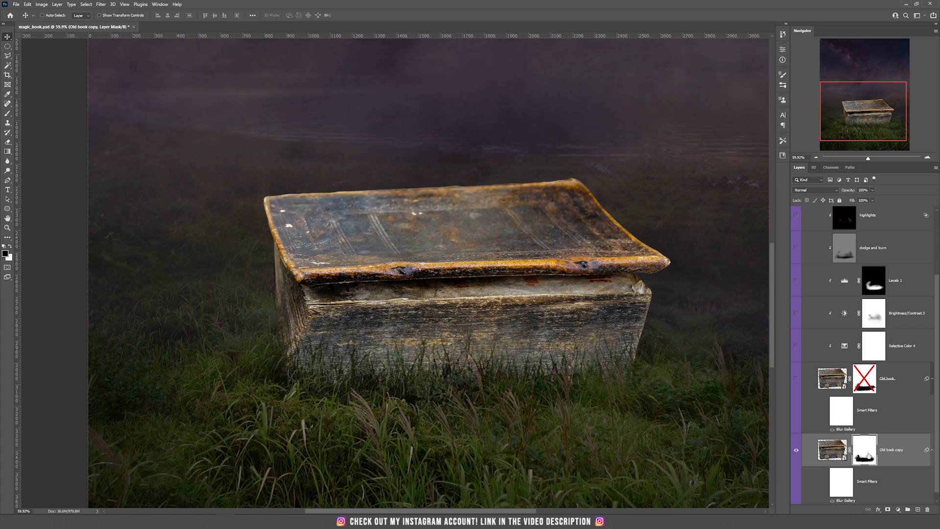
Soften the mask edges along the base of Old book copy with the Blur tool at 50% strength.
{"action": "left_click", "coordinate": [8, 161]}
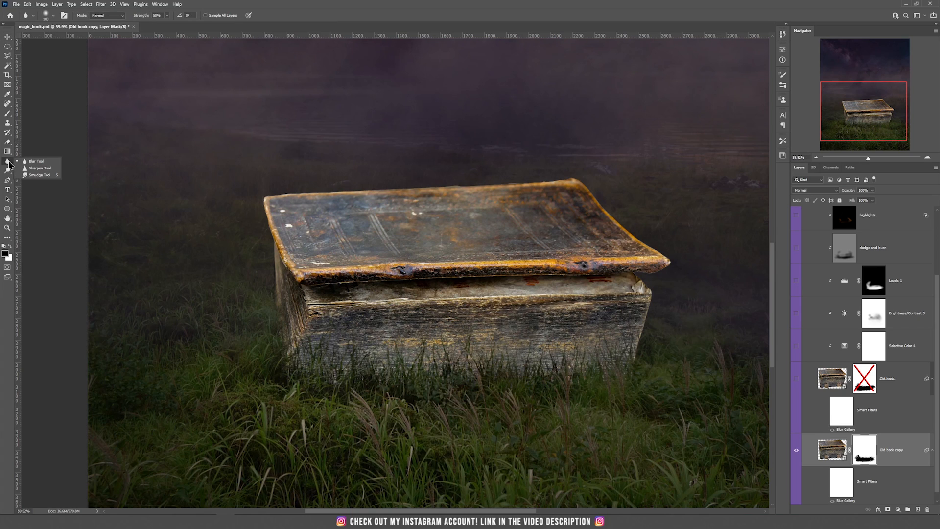
{"action": "left_click", "coordinate": [39, 162]}
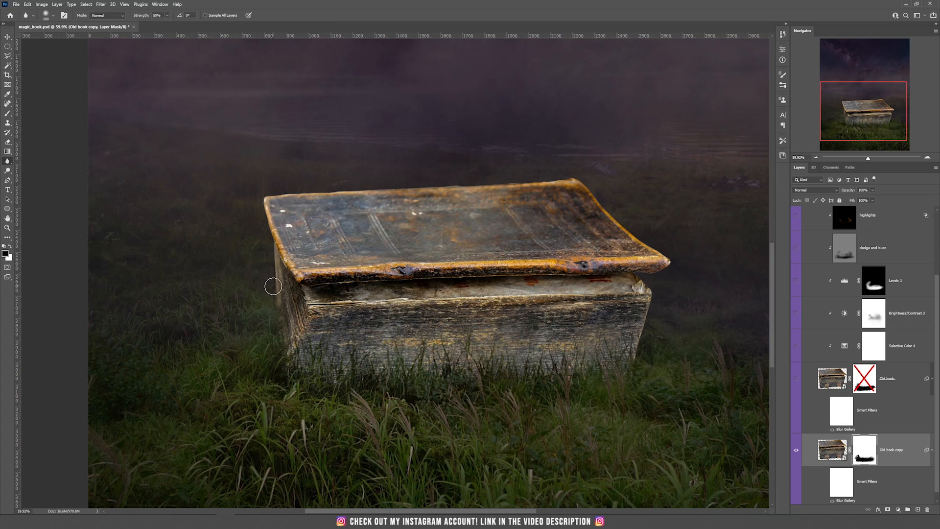
{"action": "scroll", "coordinate": [260, 298], "scroll_direction": "up", "scroll_amount": 3}
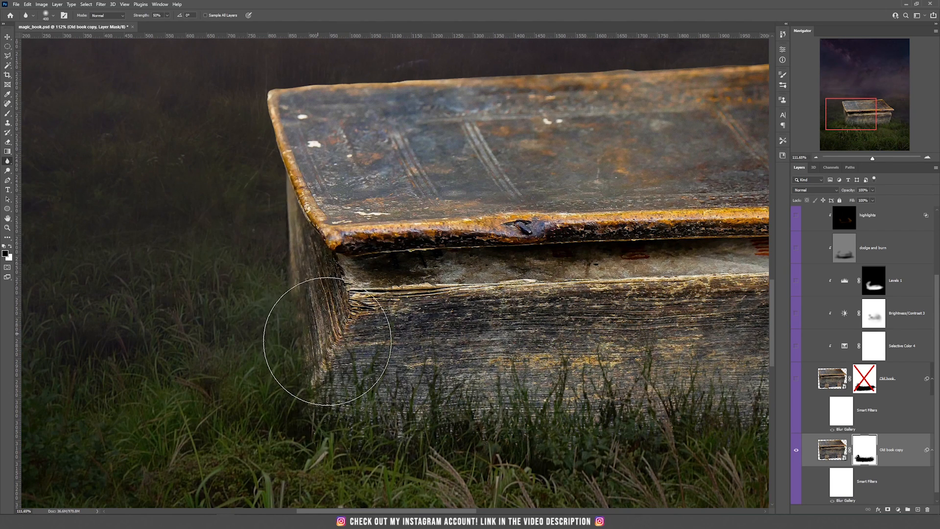
{"action": "scroll", "coordinate": [315, 338], "scroll_direction": "down", "scroll_amount": 3}
{"action": "scroll", "coordinate": [389, 376], "scroll_direction": "down", "scroll_amount": 1}
{"action": "scroll", "coordinate": [394, 371], "scroll_direction": "up", "scroll_amount": 4}
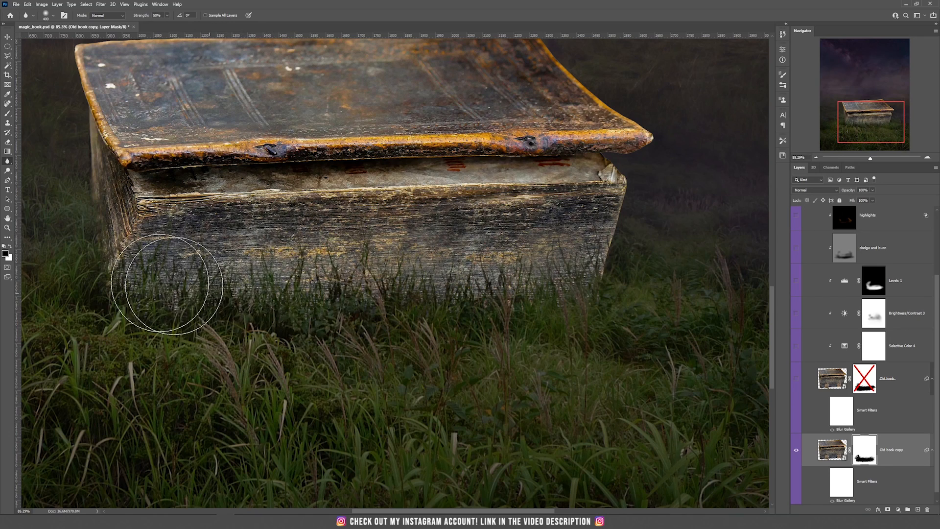
{"action": "scroll", "coordinate": [428, 373], "scroll_direction": "down", "scroll_amount": 4}
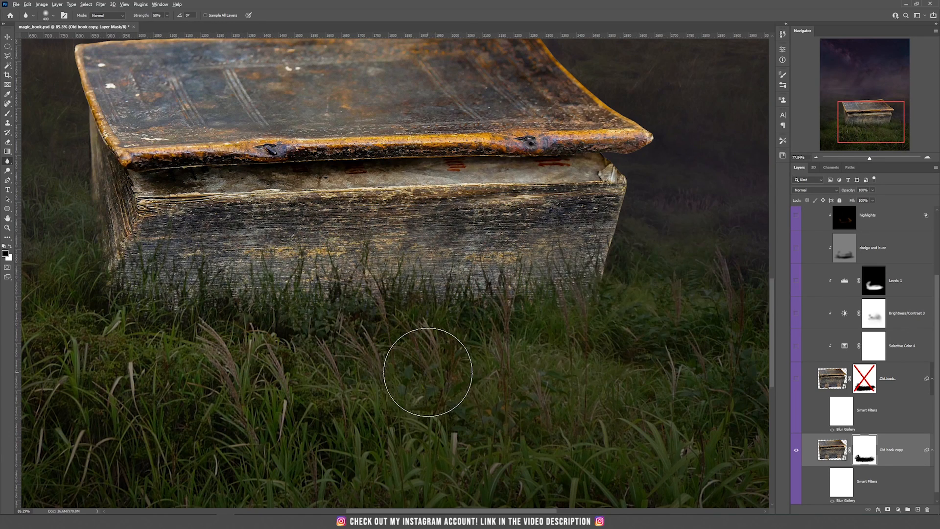
{"action": "key", "text": "v"}
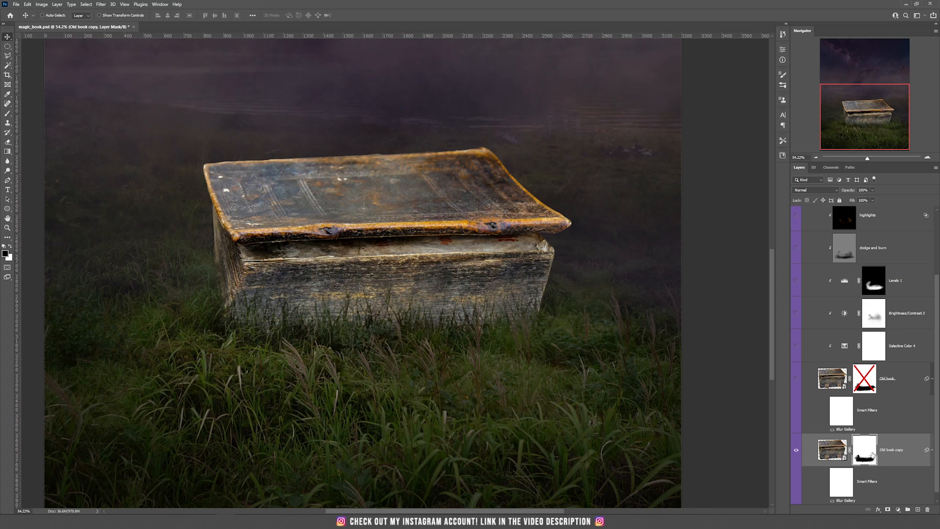
Delete the Old book copy layer and show the original Old book layer with its layer mask enabled.
{"action": "left_click", "coordinate": [927, 509]}
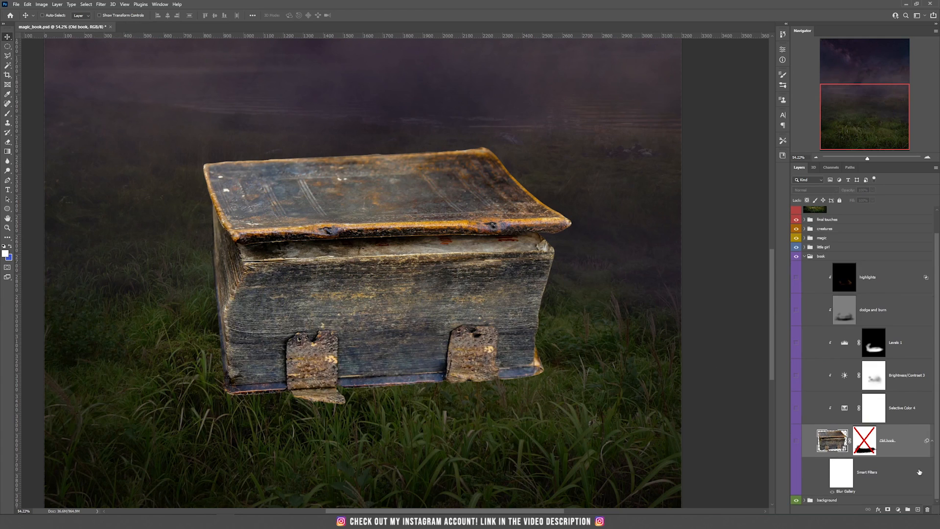
{"action": "left_click", "coordinate": [796, 441]}
{"action": "left_click", "coordinate": [796, 441]}
{"action": "left_click", "coordinate": [864, 440], "text": "shift"}
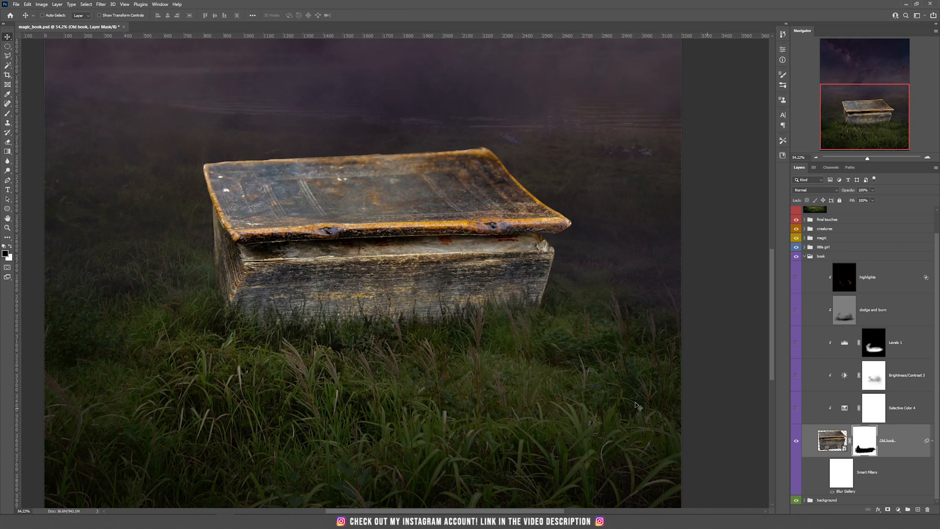
{"action": "scroll", "coordinate": [498, 356], "scroll_direction": "down", "scroll_amount": 2}
{"action": "scroll", "coordinate": [459, 285], "scroll_direction": "down", "scroll_amount": 1}
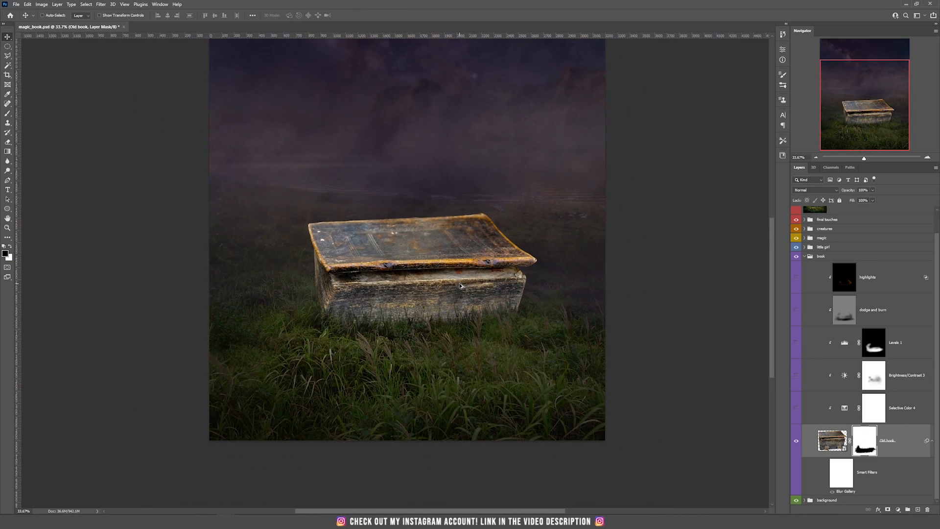
{"action": "scroll", "coordinate": [460, 285], "scroll_direction": "up", "scroll_amount": 4}
{"action": "scroll", "coordinate": [460, 287], "scroll_direction": "down", "scroll_amount": 2}
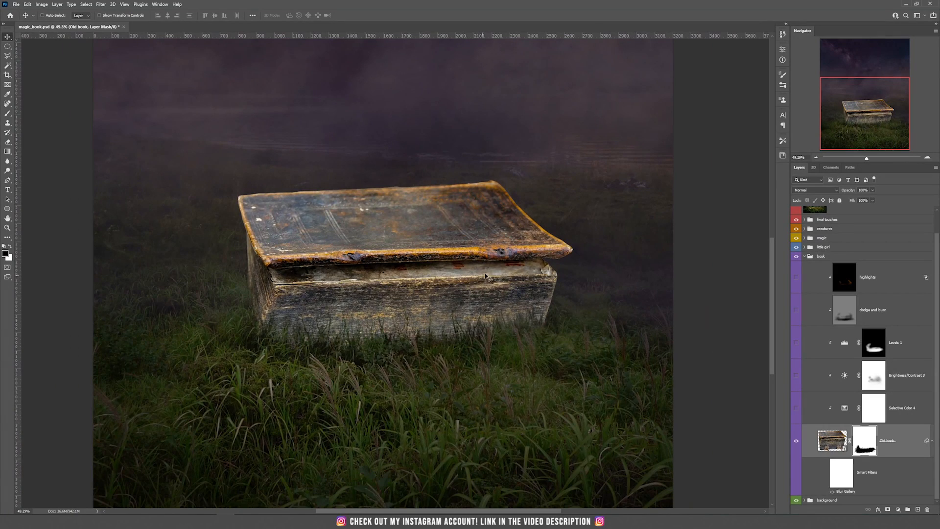
Show the Selective Color 4 adjustment above Old book and open its properties.
{"action": "left_click", "coordinate": [895, 417]}
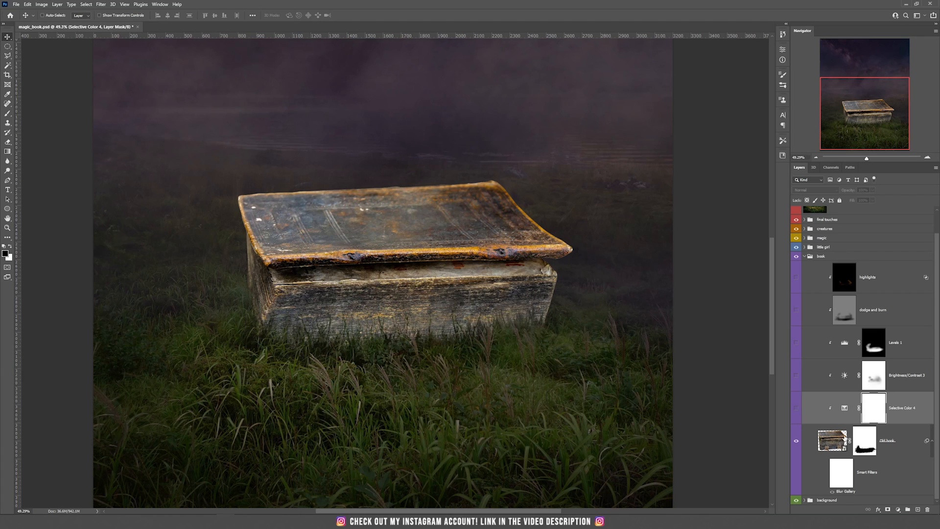
{"action": "left_click", "coordinate": [797, 408]}
{"action": "left_click", "coordinate": [843, 413]}
{"action": "left_click", "coordinate": [875, 414]}
{"action": "double_click", "coordinate": [843, 408]}
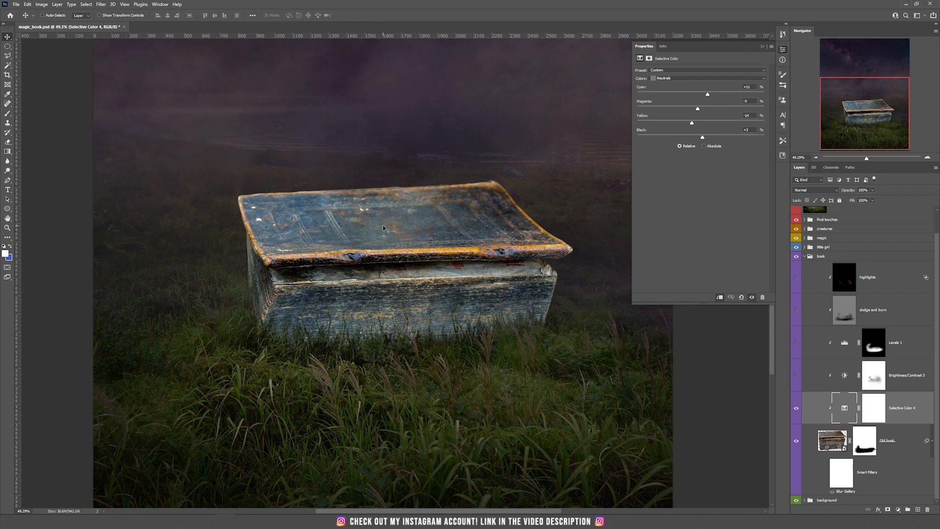
Compare the book with Selective Color 4 off and on, and view the list of available adjustment layers.
{"action": "scroll", "coordinate": [392, 224], "scroll_direction": "down", "scroll_amount": 3}
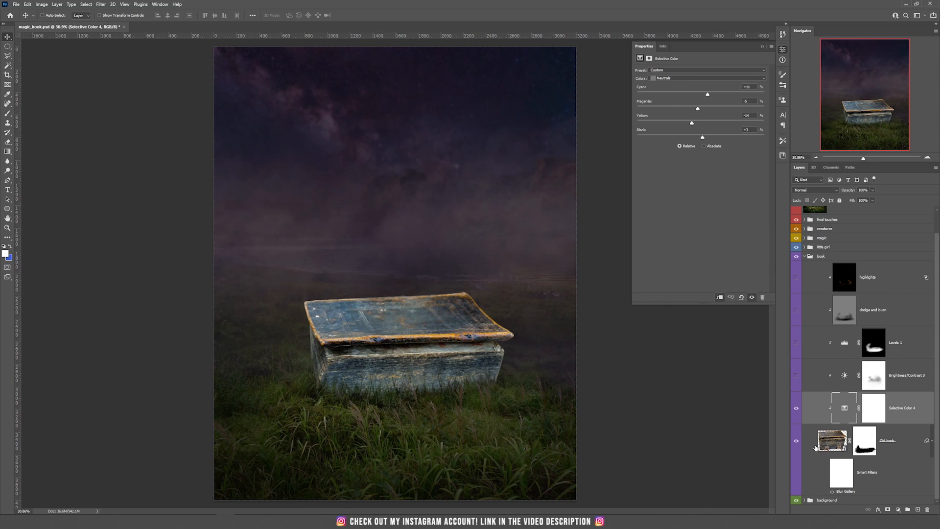
{"action": "left_click", "coordinate": [796, 409]}
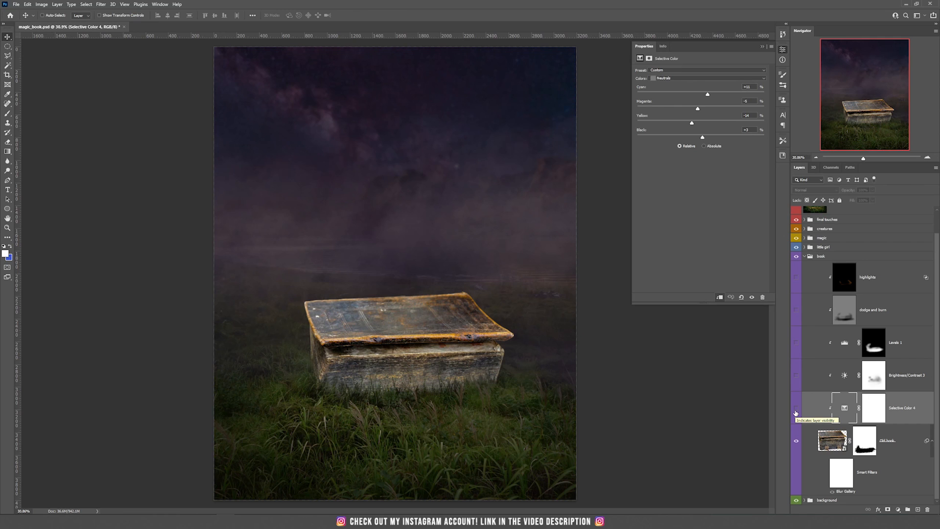
{"action": "left_click", "coordinate": [796, 409]}
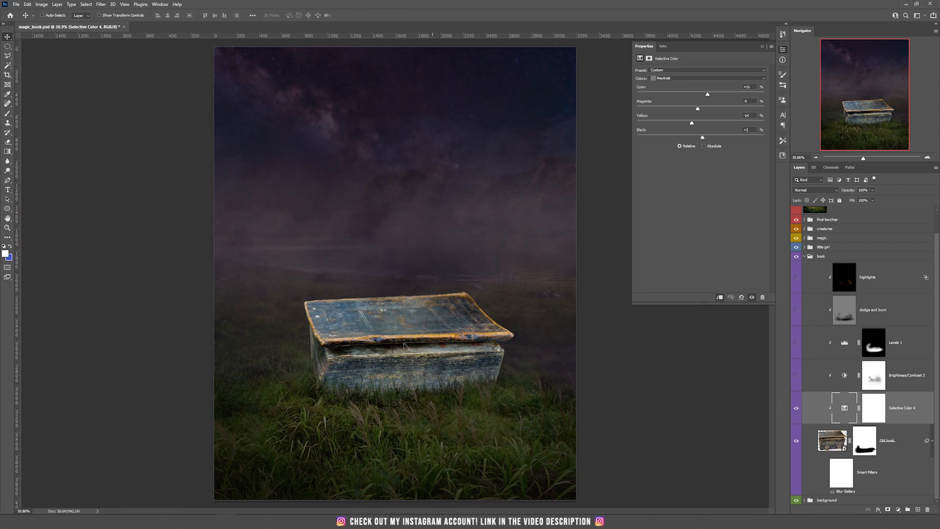
{"action": "scroll", "coordinate": [377, 346], "scroll_direction": "up", "scroll_amount": 2}
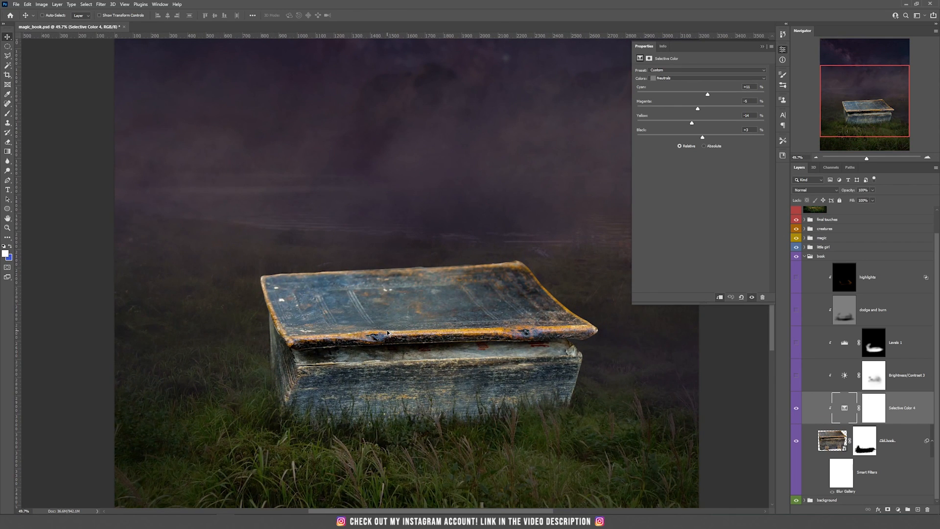
{"action": "scroll", "coordinate": [387, 333], "scroll_direction": "up", "scroll_amount": 1}
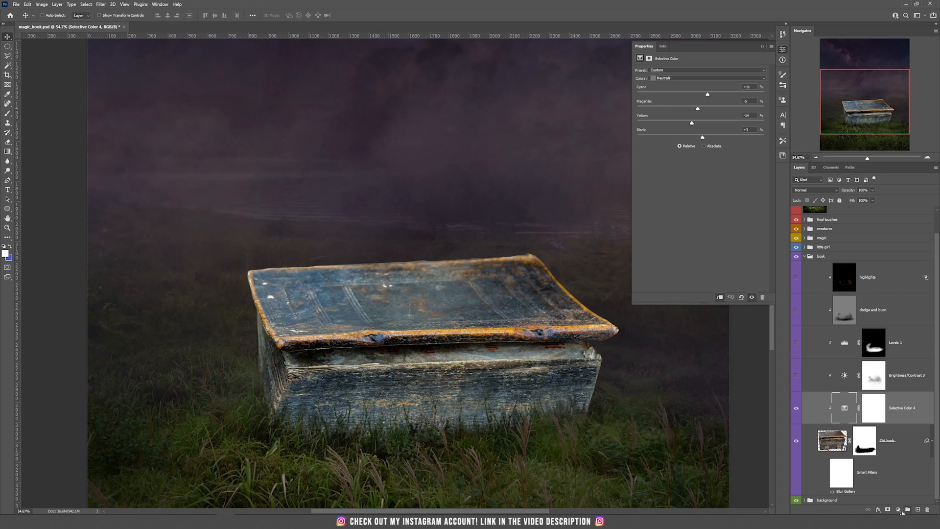
{"action": "left_click", "coordinate": [900, 512]}
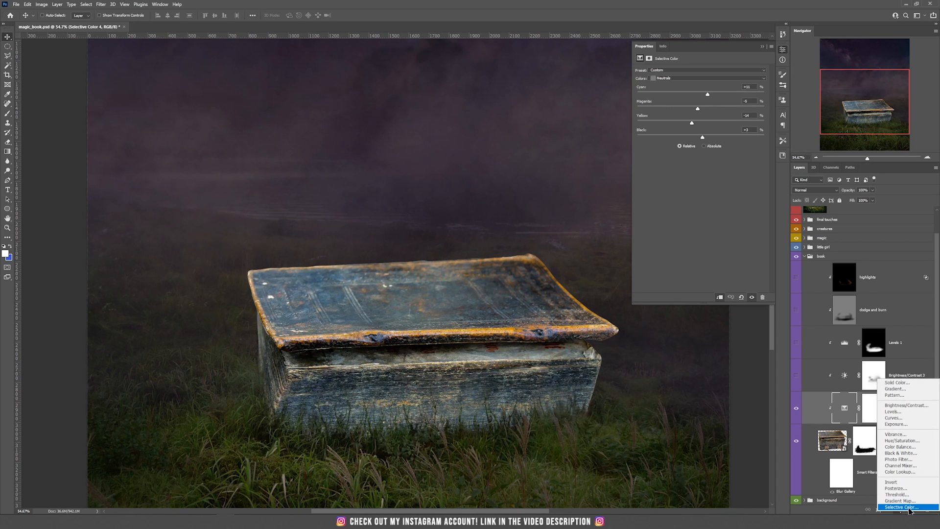
{"action": "left_click", "coordinate": [698, 201]}
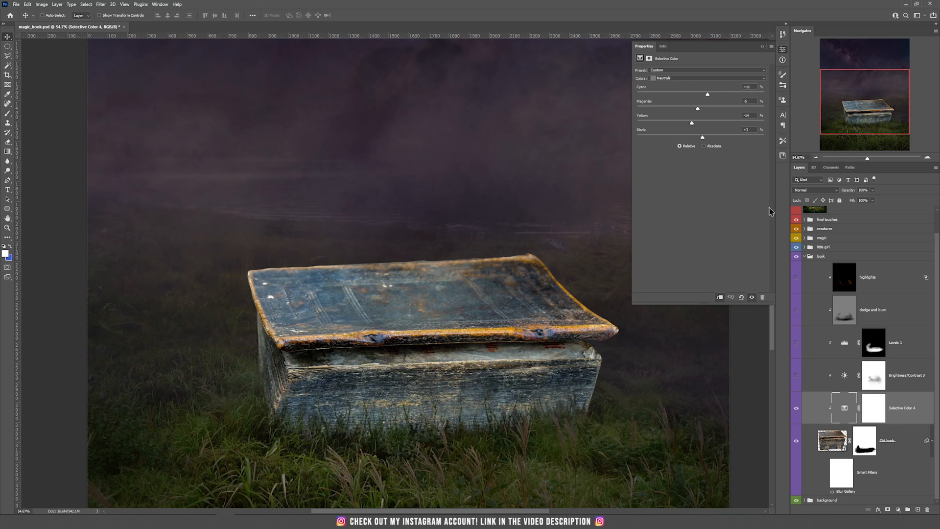
Preview the book with the Brightness/Contrast 3 adjustment off and on, and leave the adjustment visible.
{"action": "left_click", "coordinate": [906, 389]}
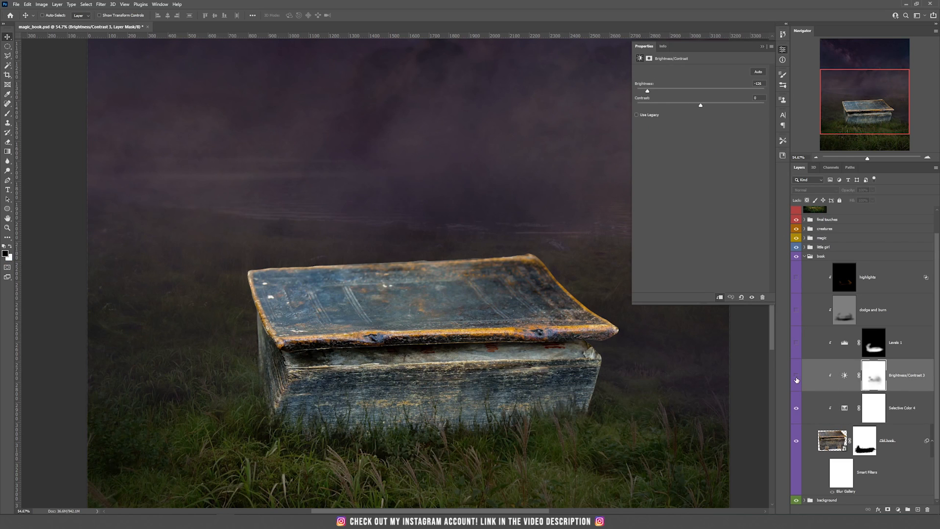
{"action": "left_click", "coordinate": [795, 377]}
{"action": "left_click", "coordinate": [796, 378]}
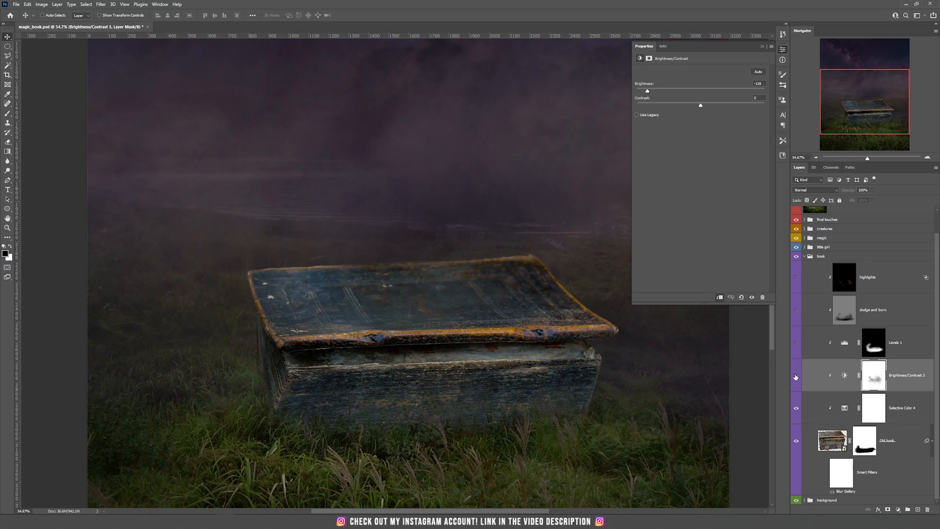
{"action": "left_click", "coordinate": [907, 511]}
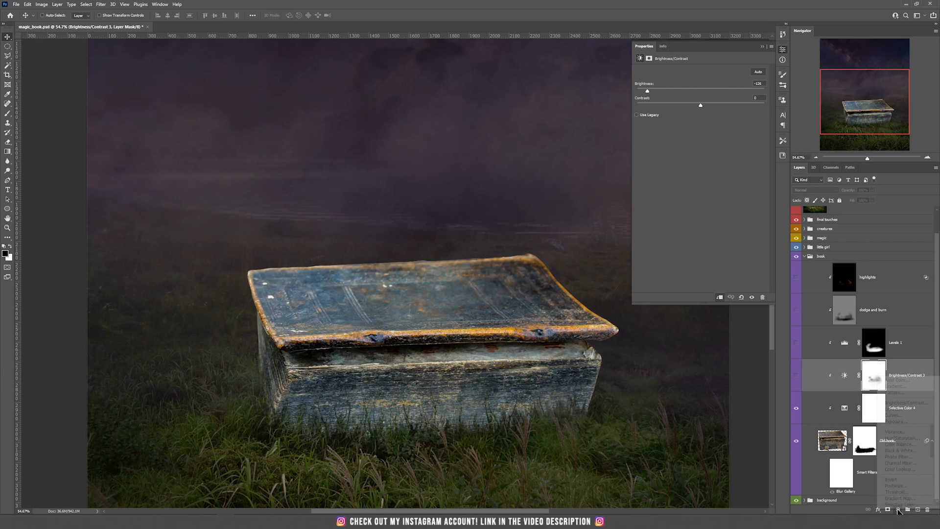
{"action": "left_click", "coordinate": [794, 376]}
{"action": "left_click", "coordinate": [794, 376]}
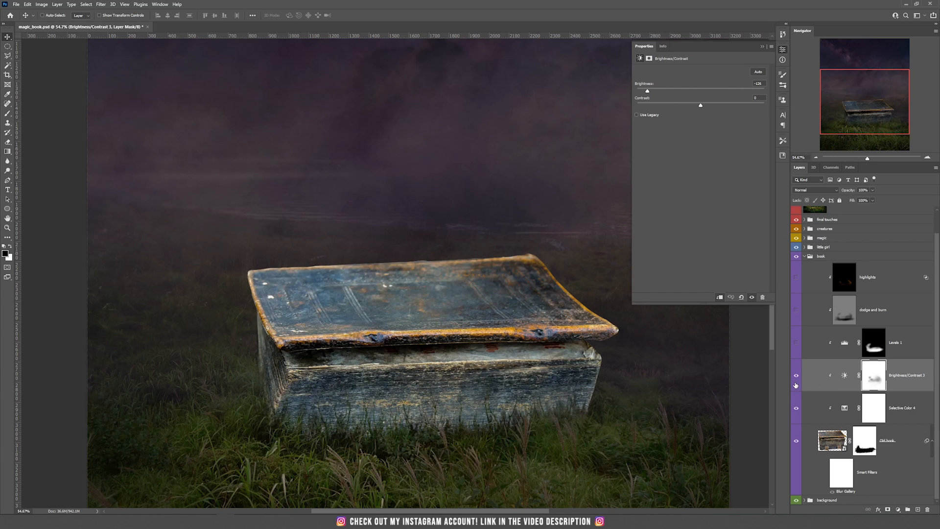
Compare the book with the Levels 1 adjustment on and off, and open its properties.
{"action": "left_click", "coordinate": [797, 344]}
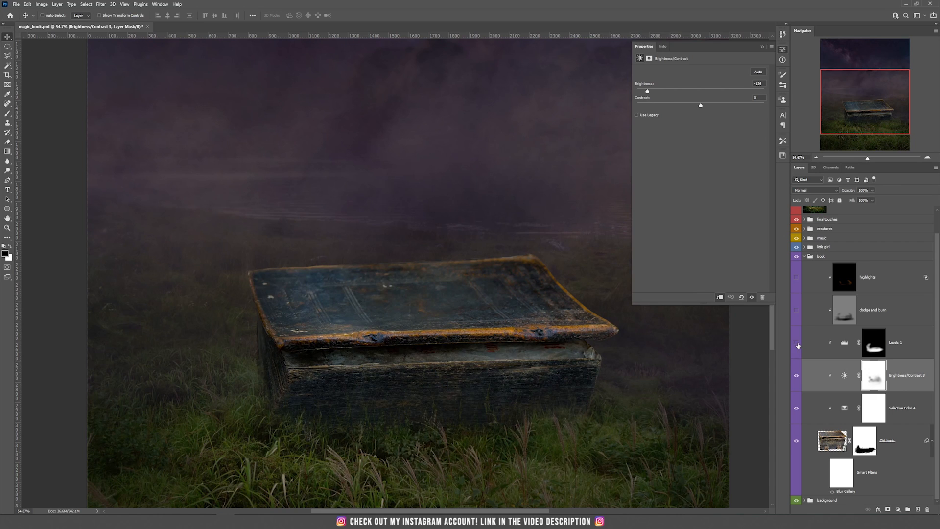
{"action": "left_click", "coordinate": [798, 345]}
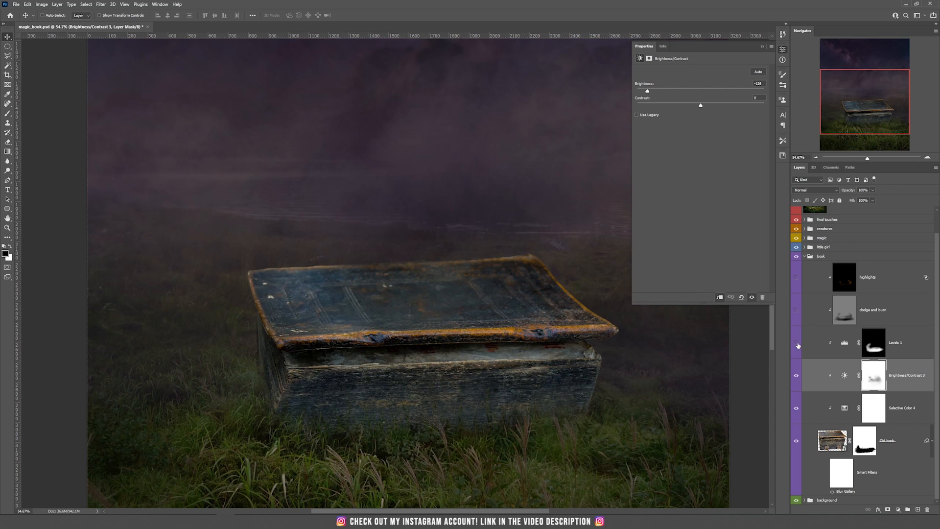
{"action": "left_click", "coordinate": [797, 345]}
{"action": "left_click", "coordinate": [890, 348]}
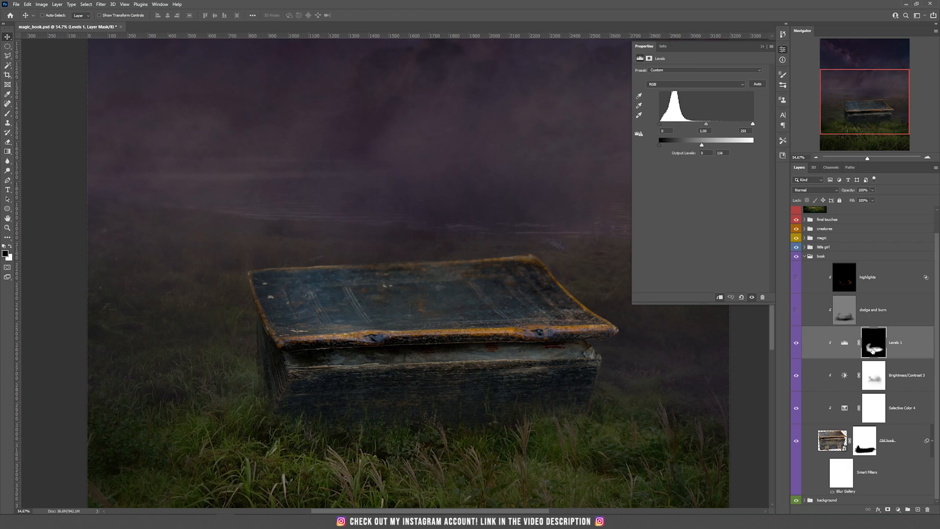
Hide Levels 1, add a clipped Levels adjustment above Brightness/Contrast 3, and darken the book with its black input and white output levels.
{"action": "left_click", "coordinate": [796, 344]}
{"action": "left_click", "coordinate": [900, 370]}
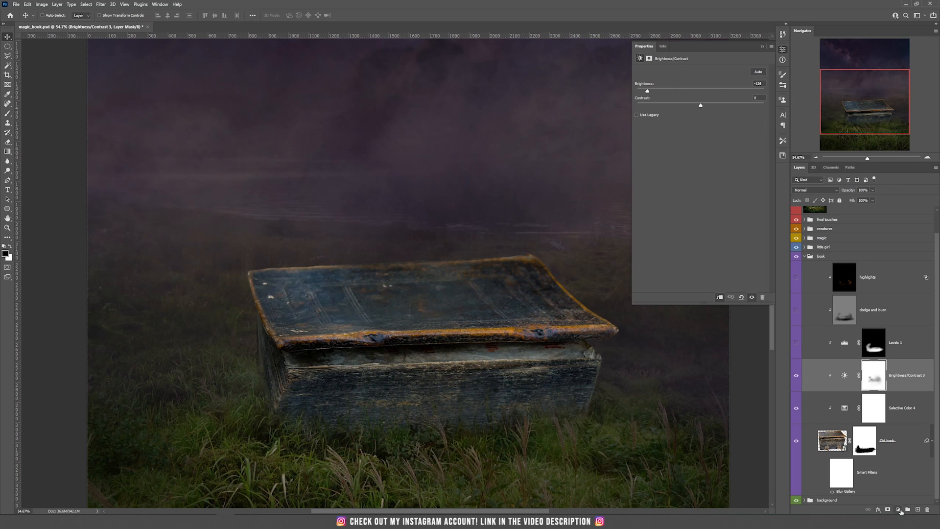
{"action": "left_click", "coordinate": [899, 509]}
{"action": "left_click", "coordinate": [897, 417]}
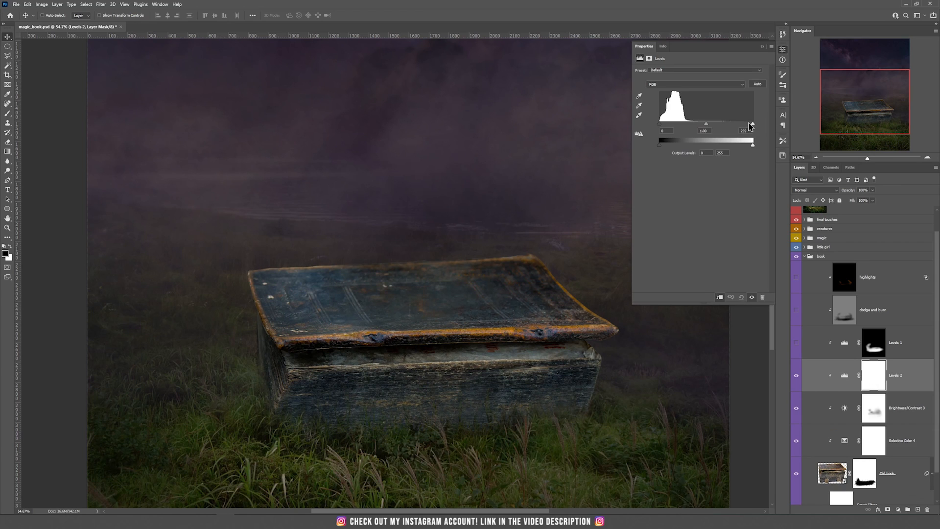
{"action": "left_click_drag", "start_coordinate": [660, 124], "coordinate": [668, 126]}
{"action": "left_click_drag", "start_coordinate": [753, 146], "coordinate": [729, 152]}
{"action": "left_click_drag", "start_coordinate": [668, 124], "coordinate": [660, 124]}
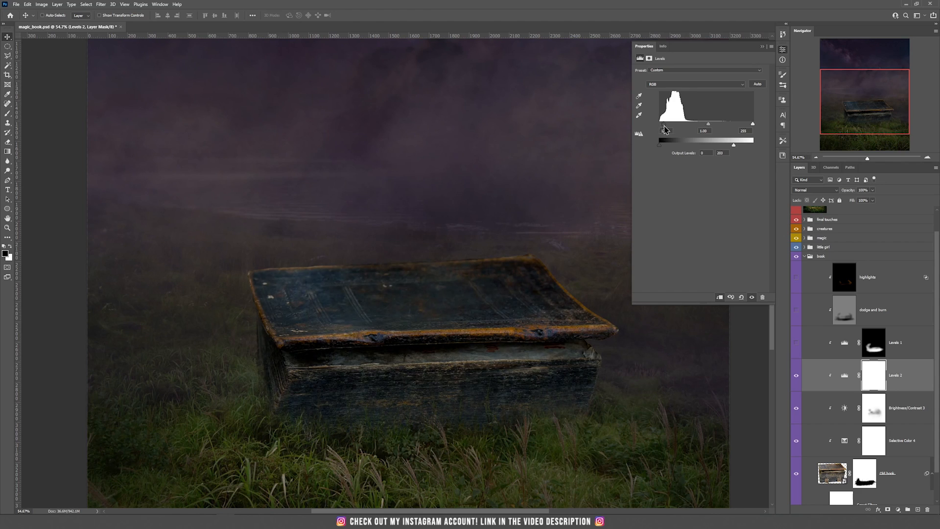
Invert the Levels 2 layer mask to black and choose a soft round brush.
{"action": "left_click", "coordinate": [875, 381]}
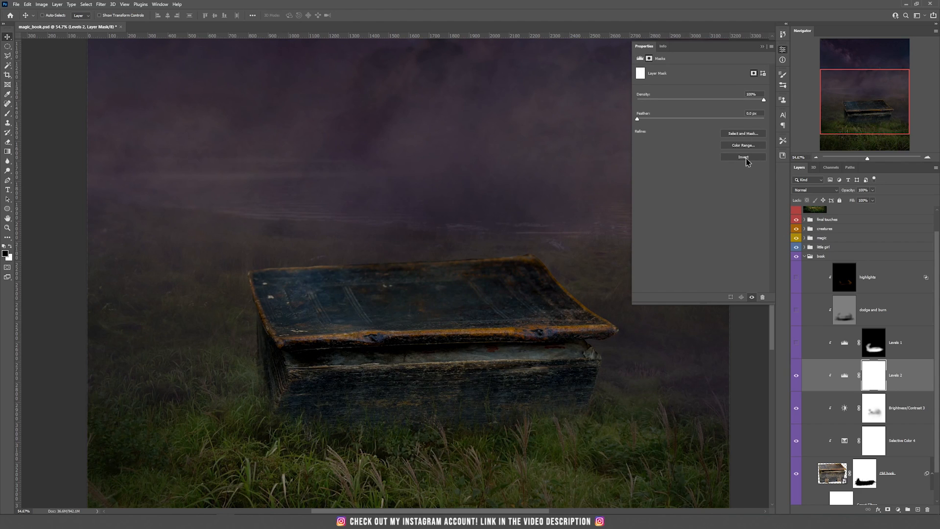
{"action": "left_click", "coordinate": [744, 157]}
{"action": "key", "text": "b"}
{"action": "right_click", "coordinate": [289, 275]}
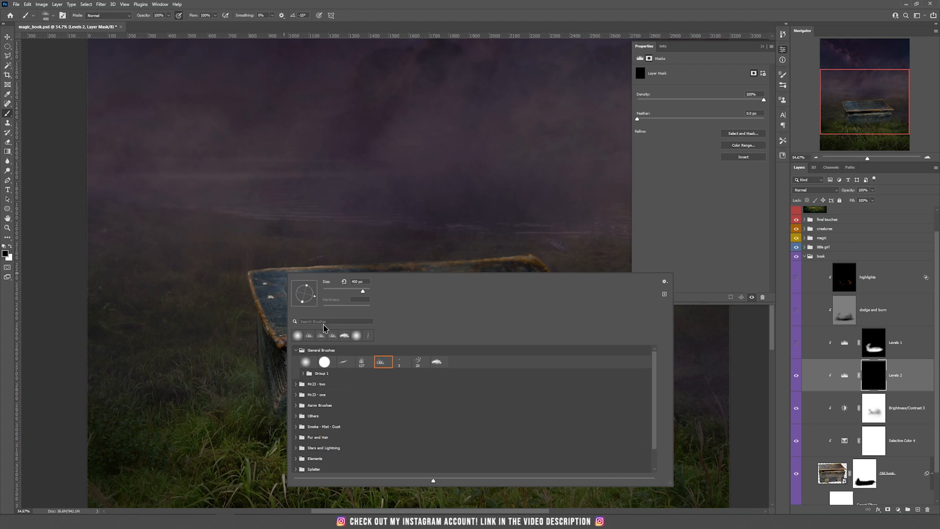
{"action": "left_click", "coordinate": [306, 363]}
{"action": "key", "text": "Return"}
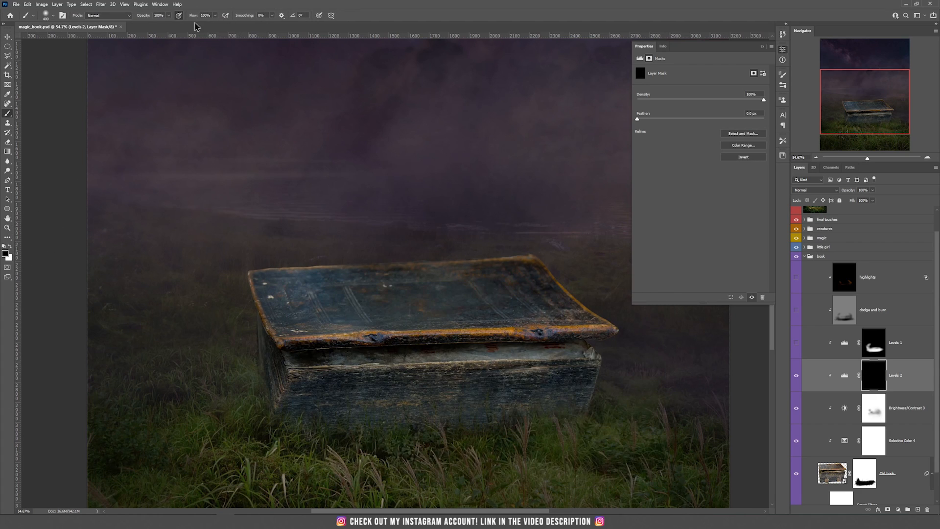
Paint white at 19% flow with an enlarged brush on the Levels 2 mask over the lower part of the book.
{"action": "left_click_drag", "start_coordinate": [214, 18], "coordinate": [188, 27]}
{"action": "key", "text": "bracketright"}
{"action": "mouse_move", "coordinate": [278, 403]}
{"action": "left_mouse_down"}
{"action": "mouse_move", "coordinate": [239, 405]}
{"action": "mouse_move", "coordinate": [235, 367]}
{"action": "mouse_move", "coordinate": [245, 408]}
{"action": "mouse_move", "coordinate": [297, 440]}
{"action": "mouse_move", "coordinate": [608, 432]}
{"action": "mouse_move", "coordinate": [513, 452]}
{"action": "mouse_move", "coordinate": [413, 446]}
{"action": "mouse_move", "coordinate": [248, 406]}
{"action": "mouse_move", "coordinate": [244, 424]}
{"action": "mouse_move", "coordinate": [319, 457]}
{"action": "mouse_move", "coordinate": [356, 445]}
{"action": "mouse_move", "coordinate": [599, 427]}
{"action": "mouse_move", "coordinate": [585, 413]}
{"action": "mouse_move", "coordinate": [317, 441]}
{"action": "mouse_move", "coordinate": [394, 454]}
{"action": "mouse_move", "coordinate": [735, 452]}
{"action": "left_mouse_up"}
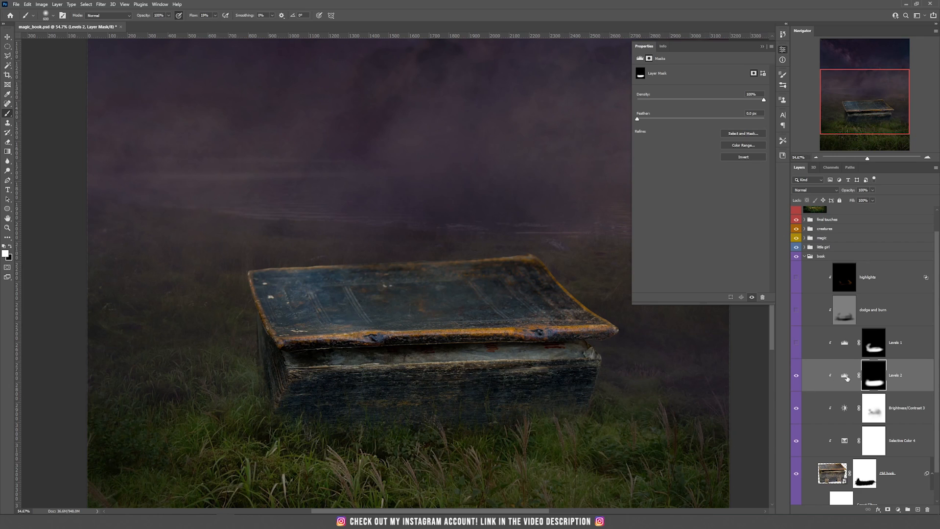
Lower the white output level of Levels 2 to about 133, and delete that adjustment layer.
{"action": "left_click", "coordinate": [846, 376]}
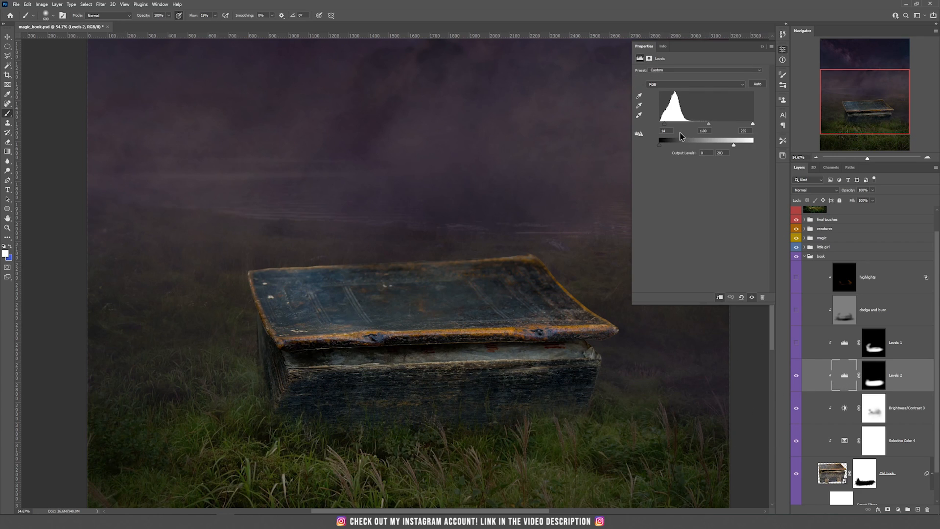
{"action": "left_click_drag", "start_coordinate": [734, 148], "coordinate": [709, 150]}
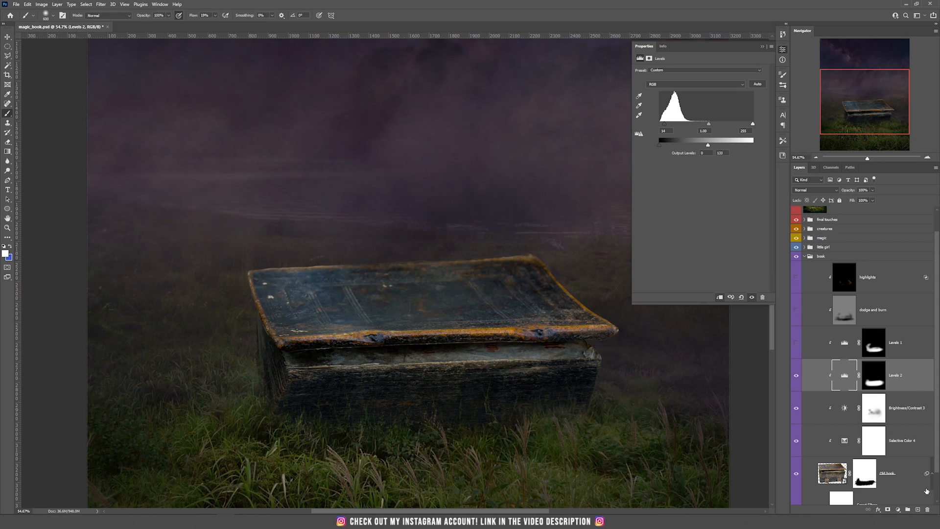
{"action": "left_click_drag", "start_coordinate": [928, 511], "coordinate": [928, 511]}
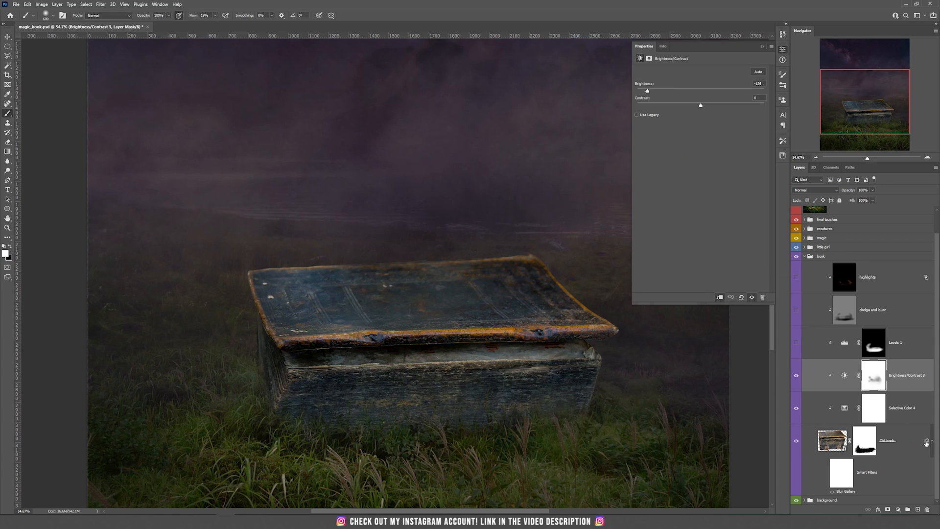
Show the original Levels 1 adjustment on the book and select it.
{"action": "left_click", "coordinate": [796, 343]}
{"action": "left_click", "coordinate": [814, 344]}
{"action": "key", "text": "v"}
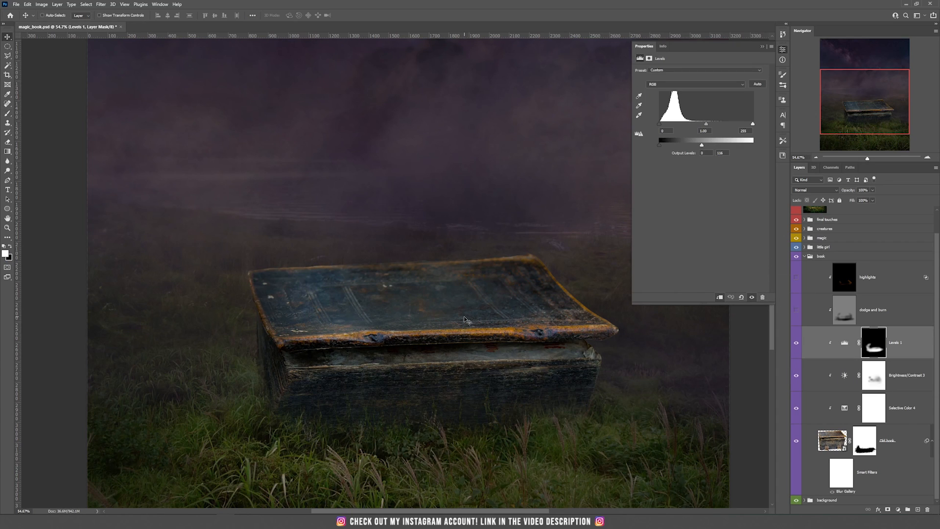
Compare the book closely with the dodge and burn layer on and off, leaving that layer hidden.
{"action": "left_click", "coordinate": [797, 312]}
{"action": "left_click", "coordinate": [796, 312]}
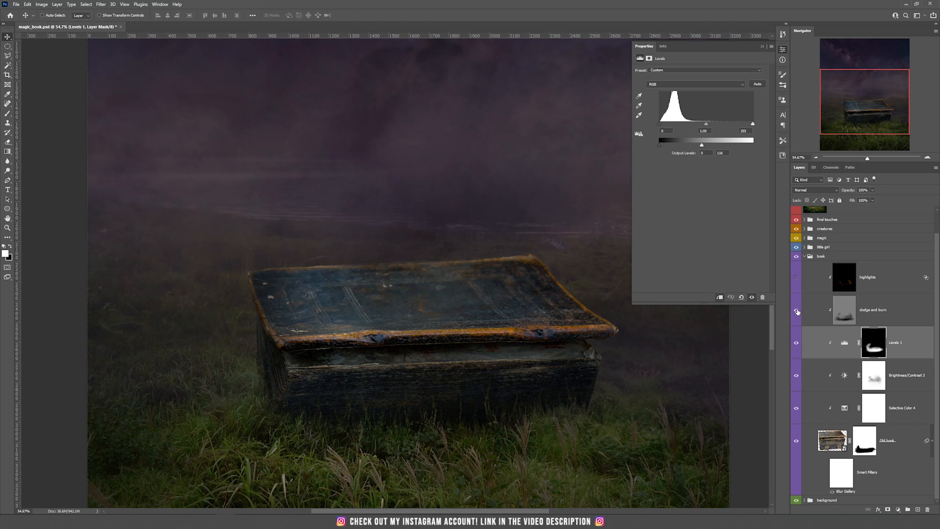
{"action": "scroll", "coordinate": [487, 407], "scroll_direction": "up", "scroll_amount": 3}
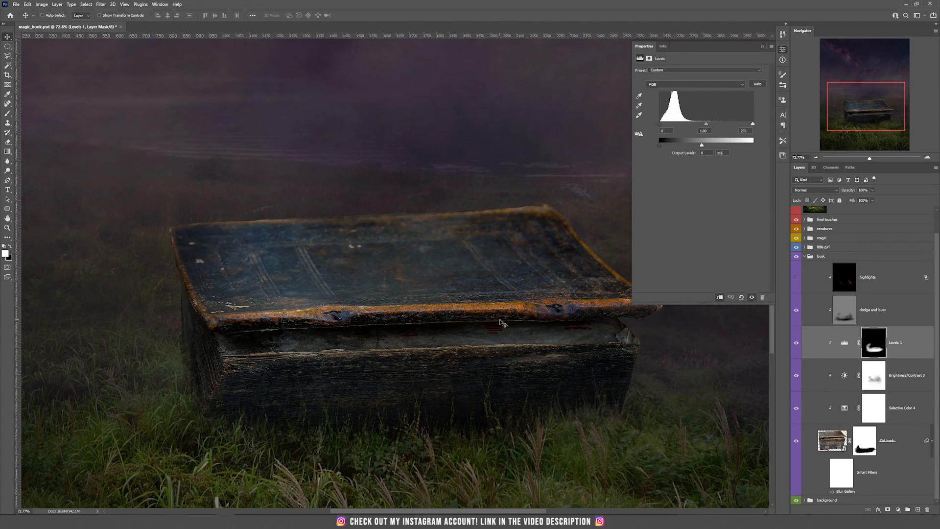
{"action": "left_click", "coordinate": [803, 312]}
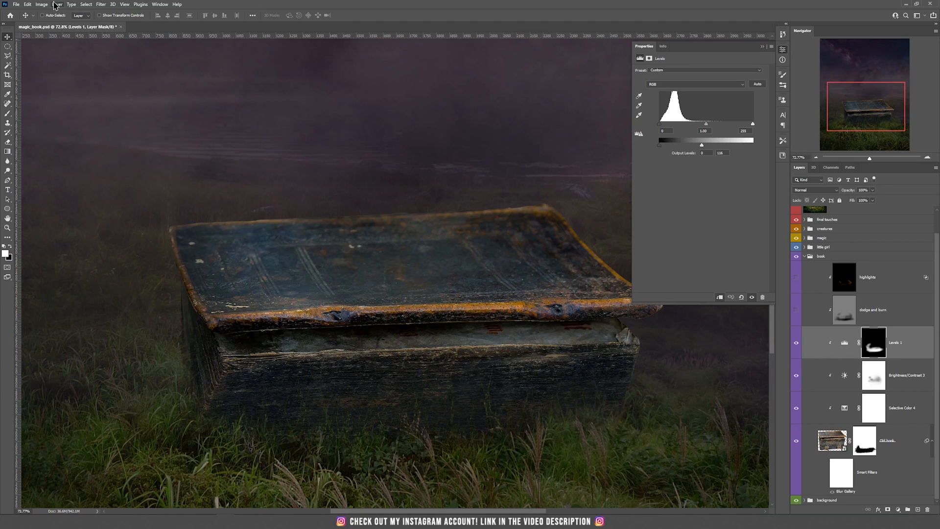
Create a new layer above Levels 1 as a clipping mask, in Soft Light mode and filled with 50% gray.
{"action": "left_click", "coordinate": [56, 4]}
{"action": "left_click", "coordinate": [160, 4]}
{"action": "left_click", "coordinate": [57, 4]}
{"action": "mouse_move", "coordinate": [66, 12]}
{"action": "left_click", "coordinate": [147, 13]}
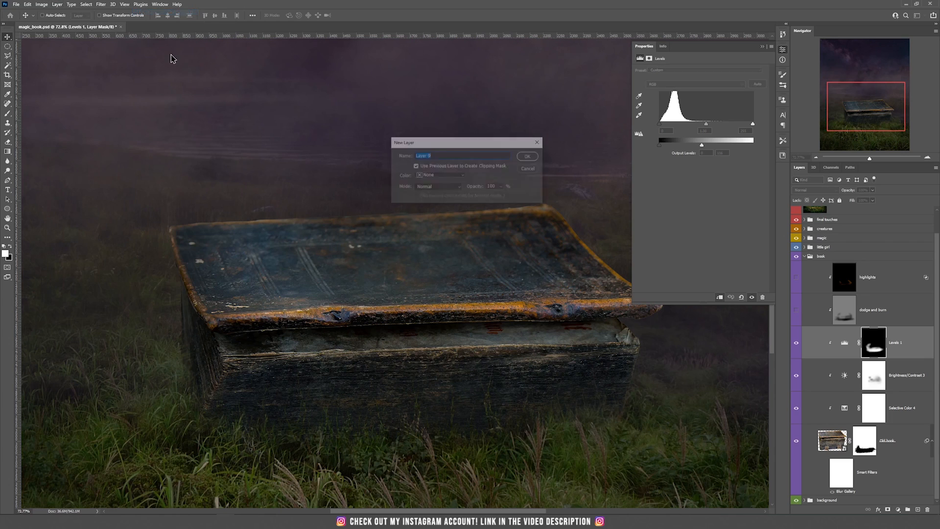
{"action": "left_click", "coordinate": [437, 188]}
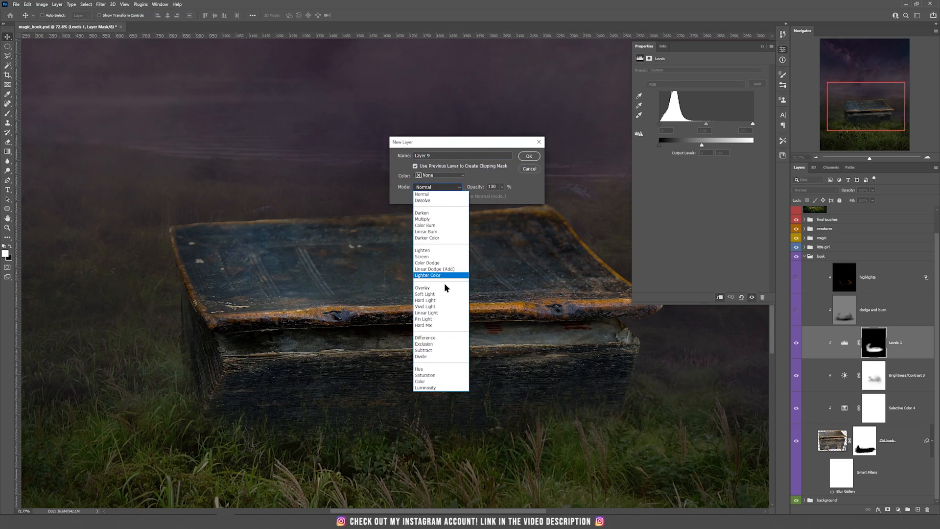
{"action": "left_click", "coordinate": [442, 295]}
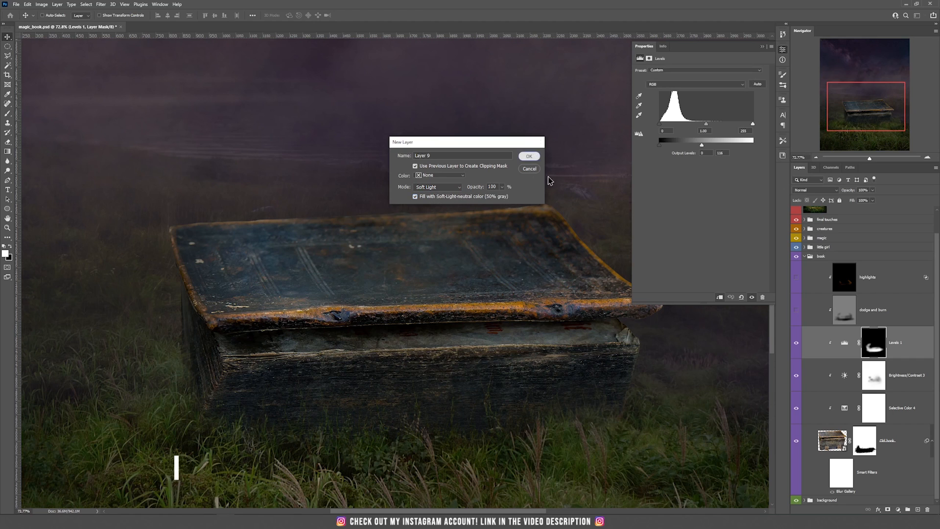
{"action": "left_click", "coordinate": [529, 156]}
Paint shadows on the gray Soft Light layer over the book's lower side, using a low-flow black brush.
{"action": "key", "text": "b"}
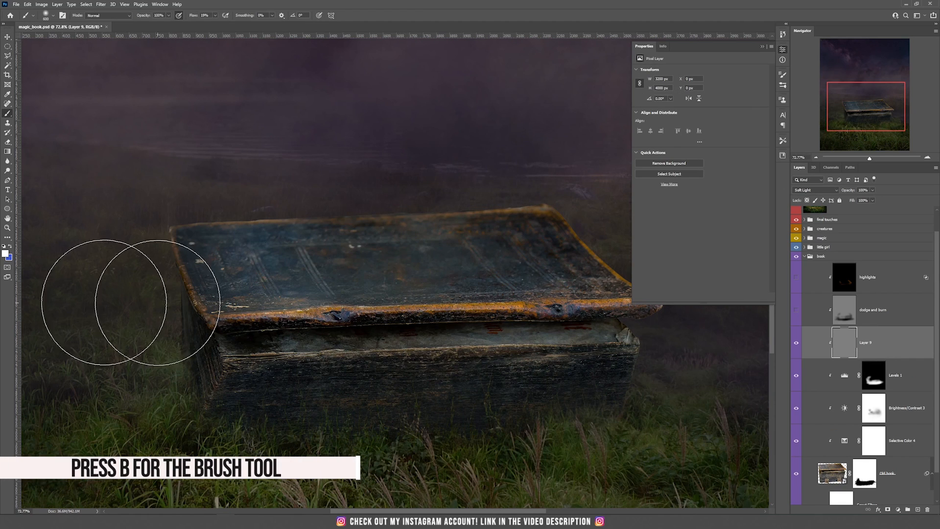
{"action": "left_click", "coordinate": [6, 254]}
{"action": "left_click_drag", "start_coordinate": [677, 378], "coordinate": [683, 408]}
{"action": "left_click", "coordinate": [777, 308]}
{"action": "left_click", "coordinate": [204, 15]}
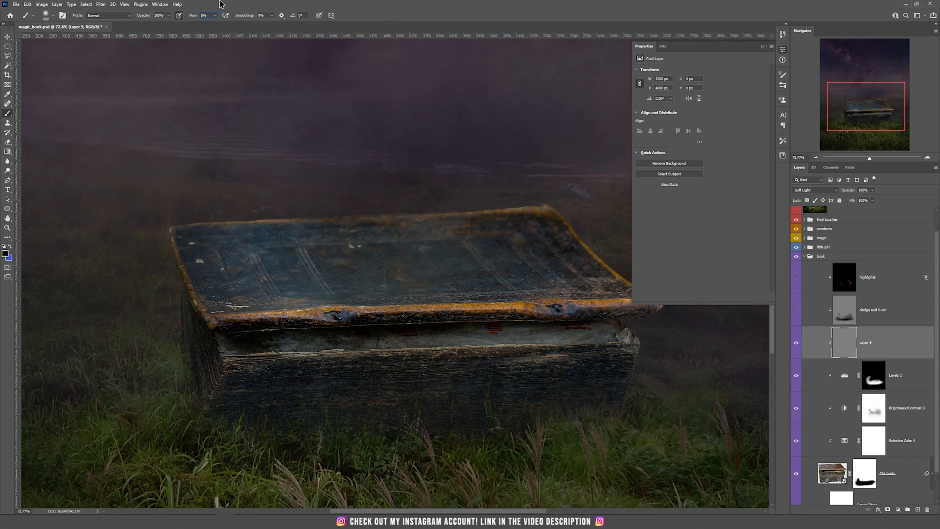
{"action": "mouse_move", "coordinate": [237, 401]}
{"action": "left_mouse_down"}
{"action": "mouse_move", "coordinate": [196, 408]}
{"action": "mouse_move", "coordinate": [367, 437]}
{"action": "mouse_move", "coordinate": [278, 453]}
{"action": "mouse_move", "coordinate": [376, 467]}
{"action": "mouse_move", "coordinate": [469, 466]}
{"action": "mouse_move", "coordinate": [650, 433]}
{"action": "mouse_move", "coordinate": [584, 445]}
{"action": "mouse_move", "coordinate": [210, 463]}
{"action": "mouse_move", "coordinate": [151, 369]}
{"action": "mouse_move", "coordinate": [143, 326]}
{"action": "mouse_move", "coordinate": [163, 337]}
{"action": "mouse_move", "coordinate": [149, 267]}
{"action": "mouse_move", "coordinate": [179, 307]}
{"action": "mouse_move", "coordinate": [185, 267]}
{"action": "mouse_move", "coordinate": [301, 223]}
{"action": "mouse_move", "coordinate": [640, 245]}
{"action": "mouse_move", "coordinate": [619, 305]}
{"action": "mouse_move", "coordinate": [553, 369]}
{"action": "mouse_move", "coordinate": [626, 369]}
{"action": "left_mouse_up"}
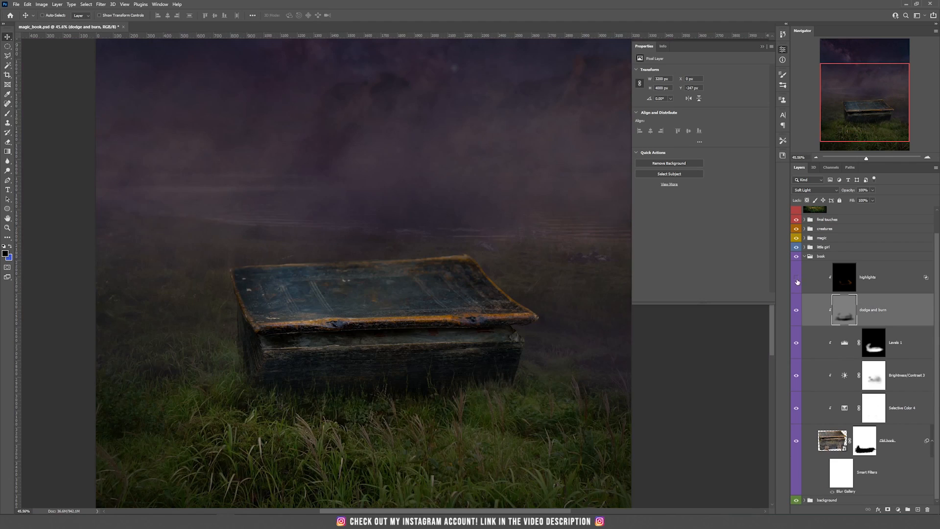
Compare the book with the highlights layer on and off, leave it hidden, and select it.
{"action": "left_click", "coordinate": [797, 279]}
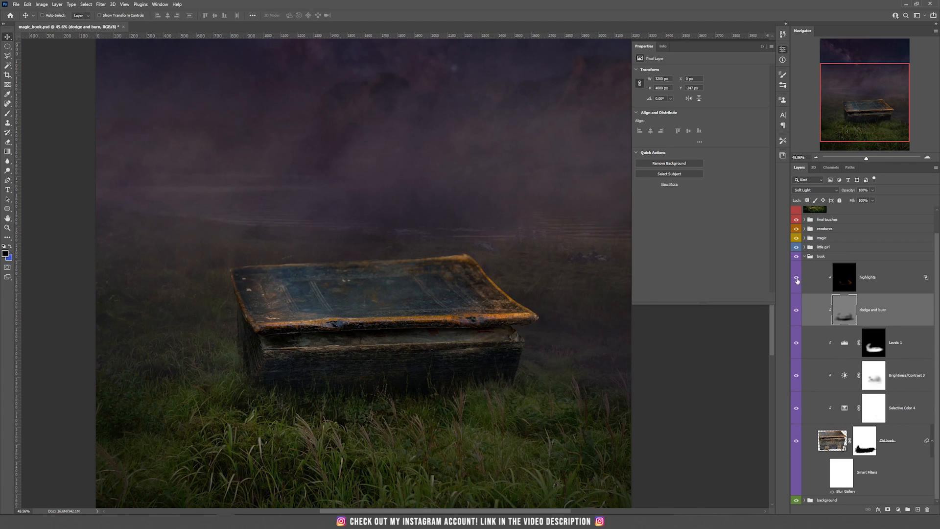
{"action": "left_click", "coordinate": [797, 279]}
{"action": "left_click", "coordinate": [797, 279]}
{"action": "left_click", "coordinate": [796, 279]}
{"action": "left_click", "coordinate": [797, 279]}
{"action": "left_click", "coordinate": [797, 279]}
{"action": "left_click_drag", "start_coordinate": [329, 231], "coordinate": [325, 285]}
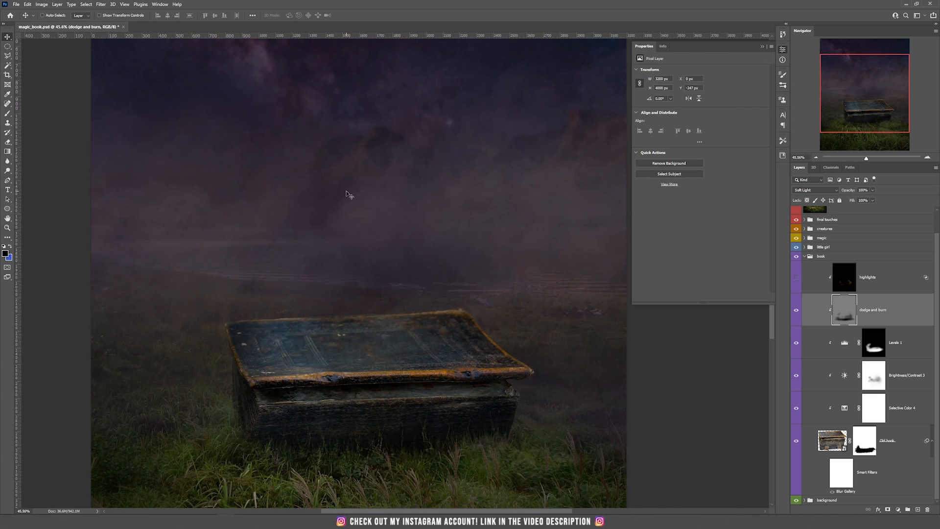
{"action": "left_click", "coordinate": [797, 280]}
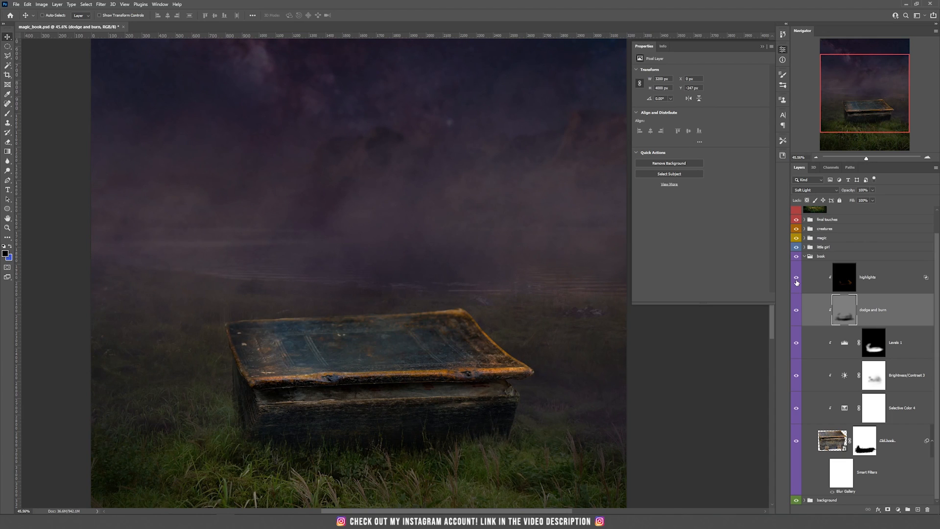
{"action": "left_click", "coordinate": [797, 283]}
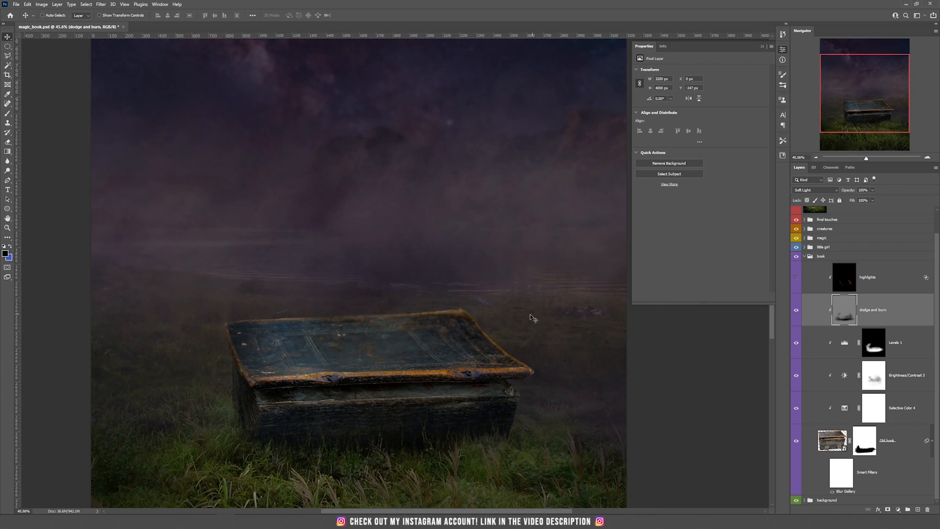
{"action": "left_click", "coordinate": [893, 284]}
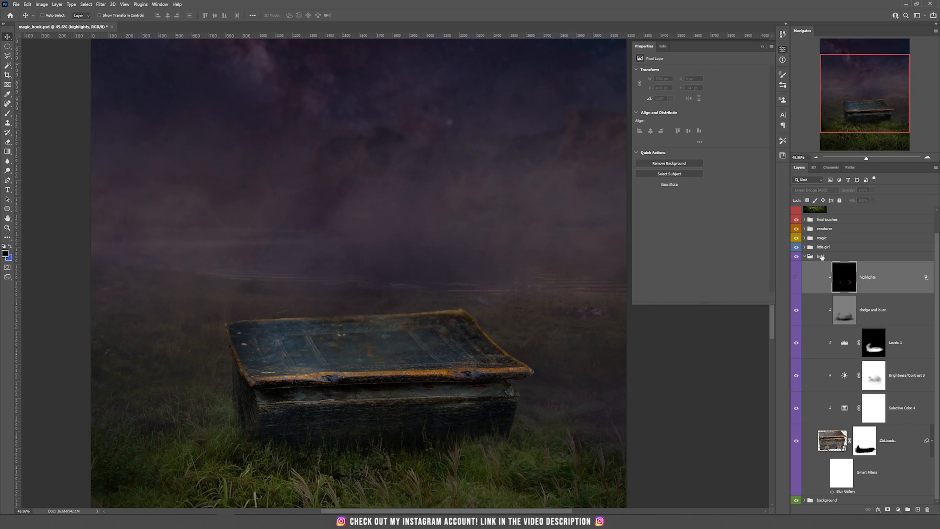
Expand the little girl group, show the little_girl layer and disable its layer mask.
{"action": "left_click", "coordinate": [804, 248]}
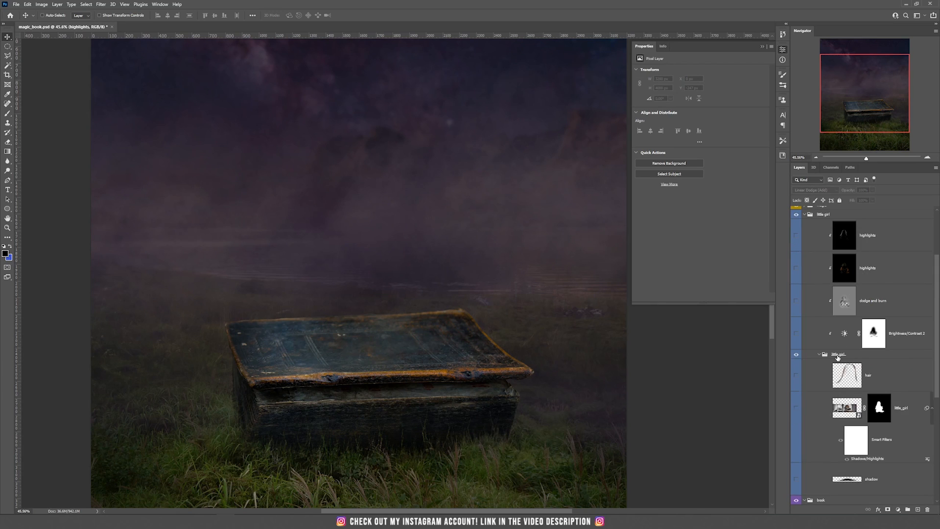
{"action": "scroll", "coordinate": [838, 357], "scroll_direction": "down", "scroll_amount": 3}
{"action": "scroll", "coordinate": [830, 346], "scroll_direction": "up", "scroll_amount": 1}
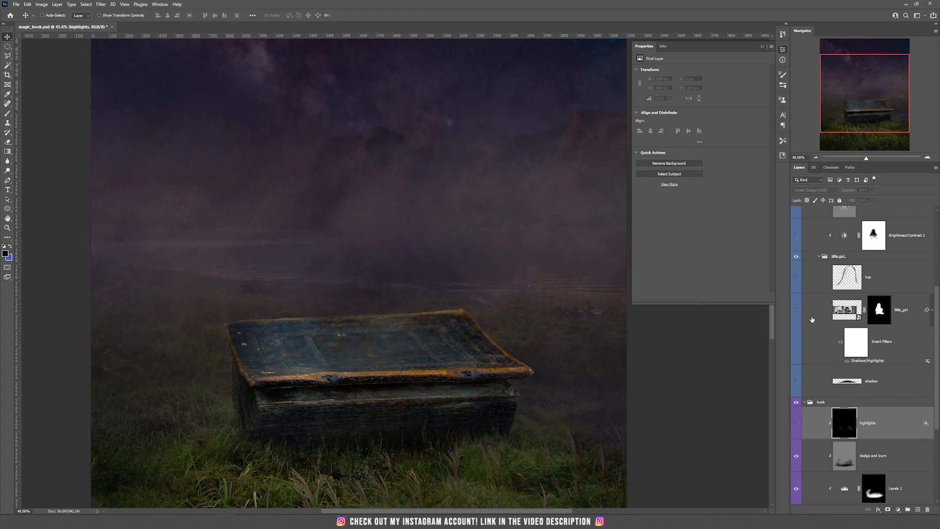
{"action": "left_click", "coordinate": [797, 312]}
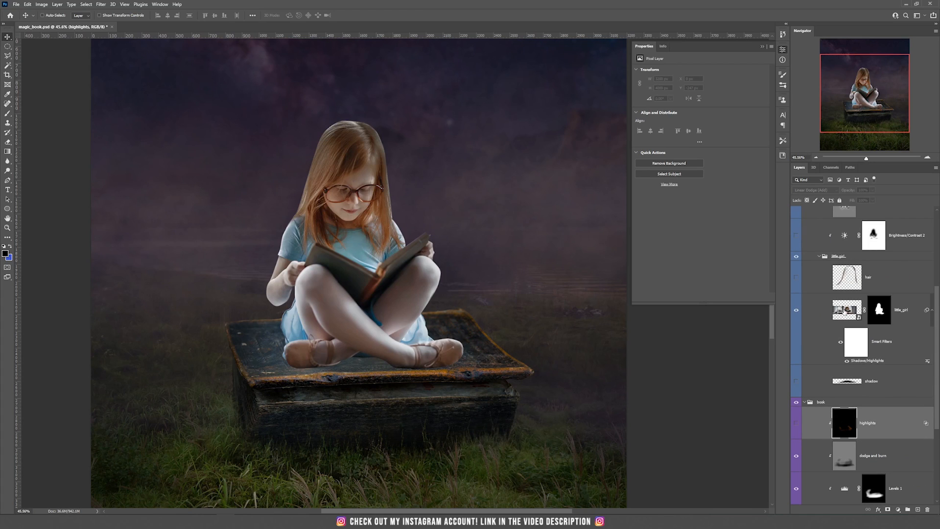
{"action": "left_click", "coordinate": [845, 312], "text": "shift"}
{"action": "left_click", "coordinate": [882, 312], "text": "shift"}
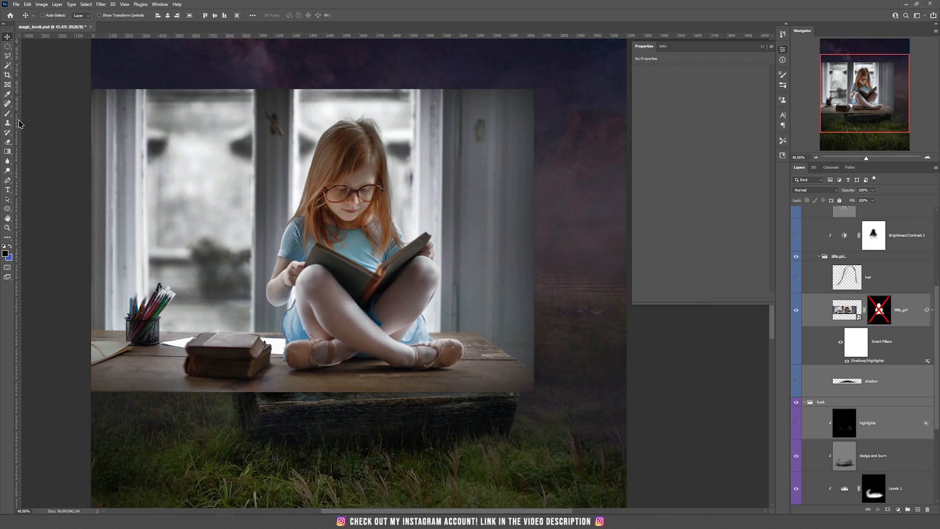
Start a Pen path at the girl's left-hand shoe and trace the outer edge of the skirt up to the arm.
{"action": "key", "text": "p"}
{"action": "scroll", "coordinate": [300, 328], "scroll_direction": "up", "scroll_amount": 3}
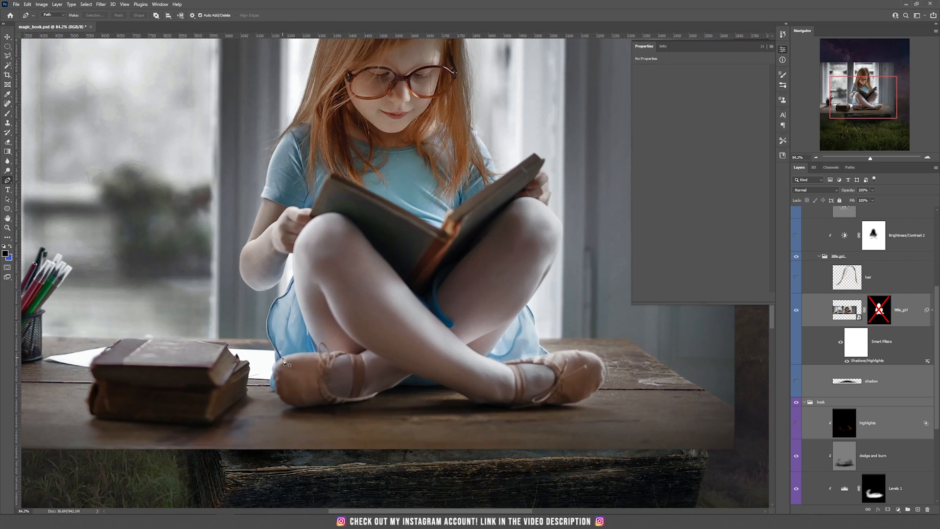
{"action": "left_click", "coordinate": [278, 360]}
{"action": "scroll", "coordinate": [284, 292], "scroll_direction": "up", "scroll_amount": 3}
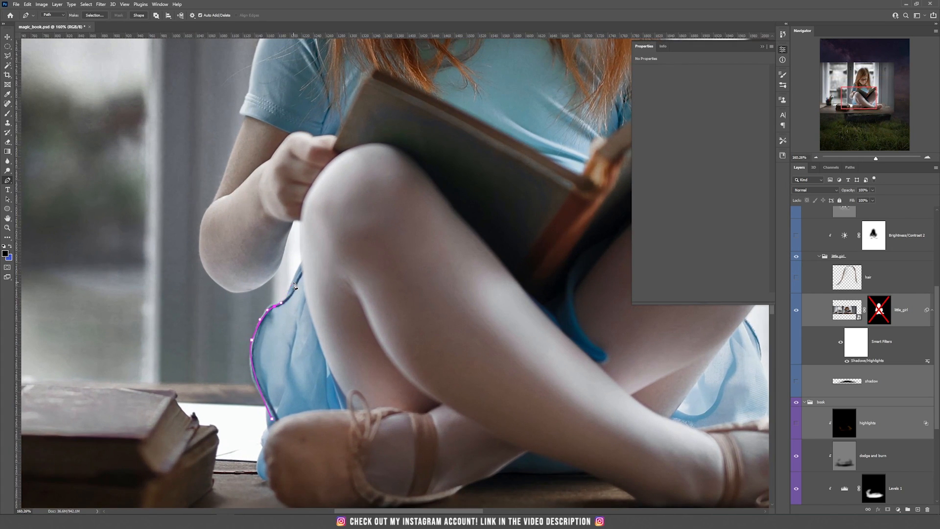
{"action": "left_click", "coordinate": [296, 272]}
{"action": "left_click", "coordinate": [301, 264]}
Continue the path around the girl's elbow and up the outside of the arm to the sleeve.
{"action": "left_click", "coordinate": [277, 266]}
{"action": "left_click_drag", "start_coordinate": [255, 286], "coordinate": [210, 203]}
{"action": "left_click", "coordinate": [214, 199]}
{"action": "left_click", "coordinate": [238, 135]}
{"action": "left_click", "coordinate": [244, 117]}
{"action": "left_click", "coordinate": [239, 114]}
{"action": "left_click", "coordinate": [244, 102]}
Continue the path over the shoulder, around the girl's head and down the other side of the hair.
{"action": "scroll", "coordinate": [277, 236], "scroll_direction": "down", "scroll_amount": 2}
{"action": "left_click_drag", "start_coordinate": [259, 332], "coordinate": [287, 237]}
{"action": "left_click_drag", "start_coordinate": [337, 128], "coordinate": [366, 105]}
{"action": "left_click_drag", "start_coordinate": [340, 223], "coordinate": [416, 265]}
{"action": "scroll", "coordinate": [375, 232], "scroll_direction": "up", "scroll_amount": 1}
{"action": "left_click_drag", "start_coordinate": [444, 360], "coordinate": [447, 387]}
{"action": "scroll", "coordinate": [459, 432], "scroll_direction": "down", "scroll_amount": 3}
{"action": "left_click_drag", "start_coordinate": [445, 415], "coordinate": [370, 220]}
Trace the path around the open book's upper corner, the hand, the knee and the skirt to the right-hand shoe.
{"action": "scroll", "coordinate": [459, 432], "scroll_direction": "down", "scroll_amount": 2}
{"action": "left_click", "coordinate": [376, 245]}
{"action": "left_click", "coordinate": [409, 219]}
{"action": "left_click", "coordinate": [424, 257]}
{"action": "left_click", "coordinate": [433, 283]}
{"action": "left_click_drag", "start_coordinate": [414, 339], "coordinate": [401, 353]}
{"action": "left_click", "coordinate": [431, 401]}
Trace the path around the shoes and beneath the crossed legs, and close it at its starting point.
{"action": "left_click", "coordinate": [471, 426]}
{"action": "left_click", "coordinate": [438, 445]}
{"action": "left_click", "coordinate": [393, 447]}
{"action": "left_click", "coordinate": [341, 436]}
{"action": "left_click", "coordinate": [288, 430]}
{"action": "left_click", "coordinate": [223, 448]}
{"action": "left_click", "coordinate": [170, 429]}
{"action": "left_click", "coordinate": [176, 404]}
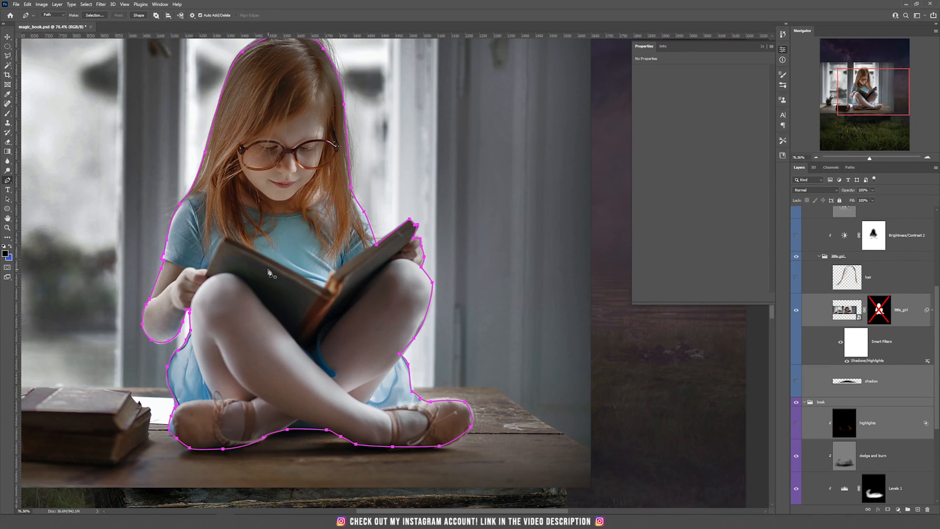
Convert the closed path into a selection with 0 px feather, and re-enable the little_girl layer's mask with the selection cleared.
{"action": "right_click", "coordinate": [270, 272]}
{"action": "left_click", "coordinate": [314, 299]}
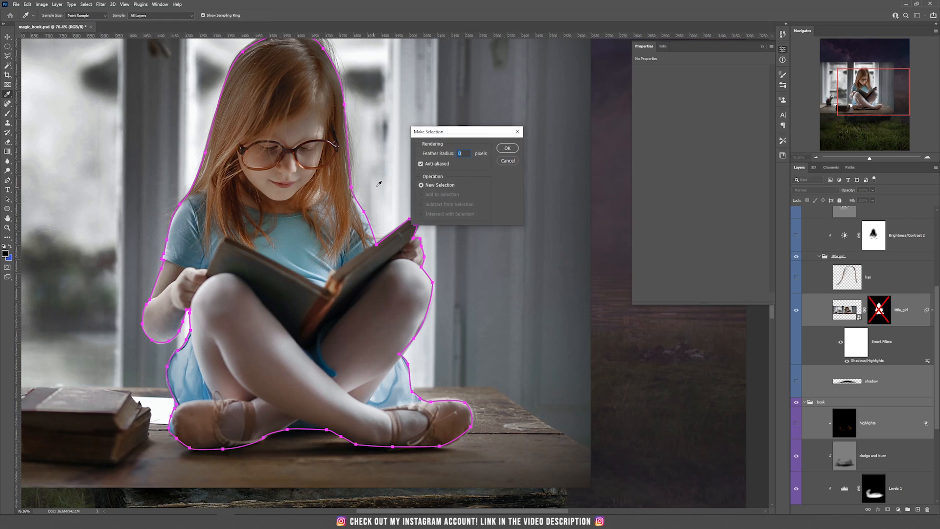
{"action": "left_click", "coordinate": [507, 148]}
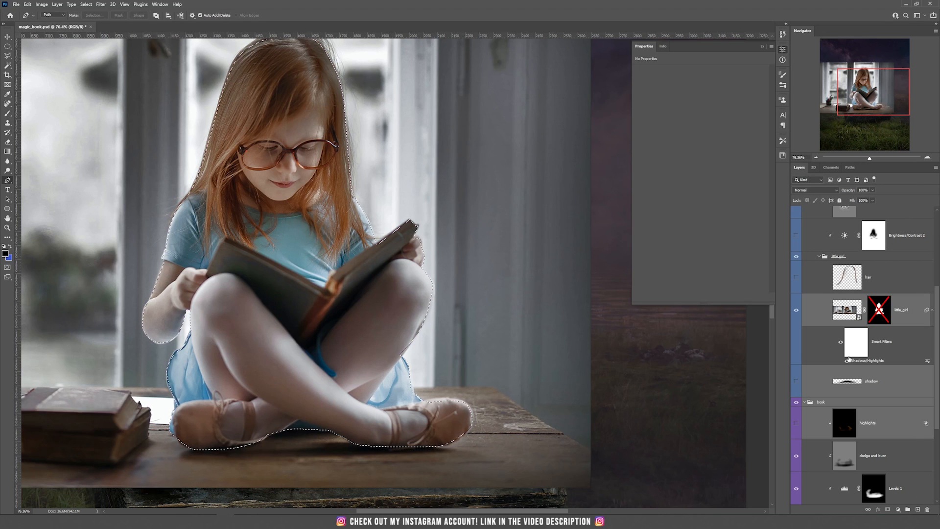
{"action": "left_click", "coordinate": [880, 310], "text": "shift"}
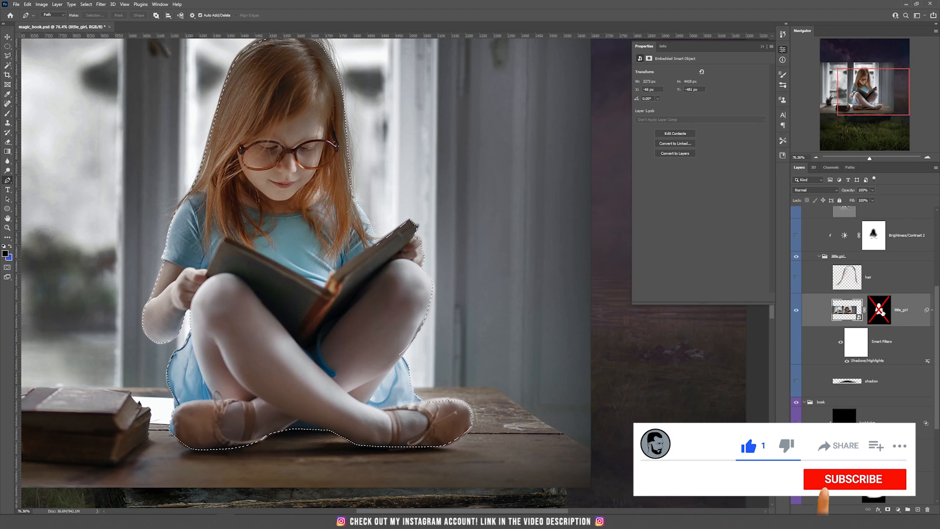
{"action": "key", "text": "ctrl+d"}
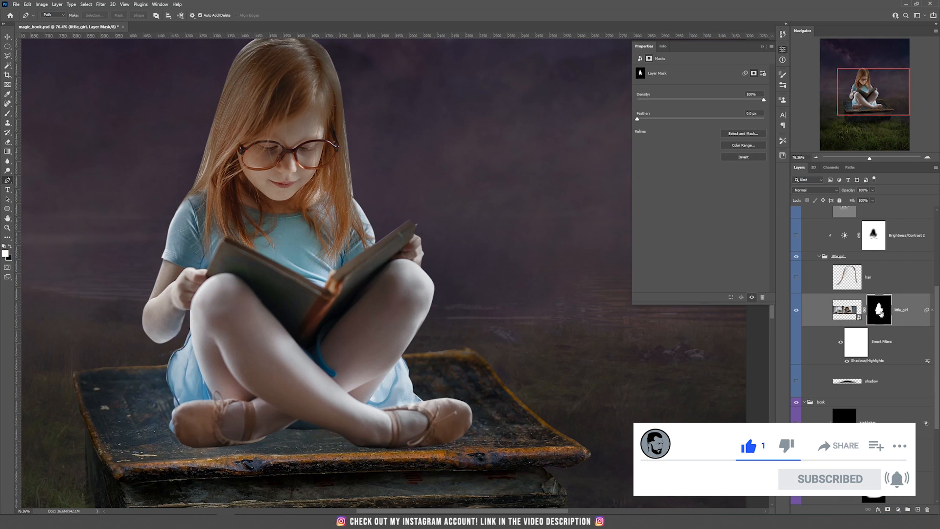
Try moving the cut-out girl away from her place on the old book, and undo the move.
{"action": "scroll", "coordinate": [297, 338], "scroll_direction": "down", "scroll_amount": 3}
{"action": "key", "text": "v"}
{"action": "left_click_drag", "start_coordinate": [318, 297], "coordinate": [392, 255]}
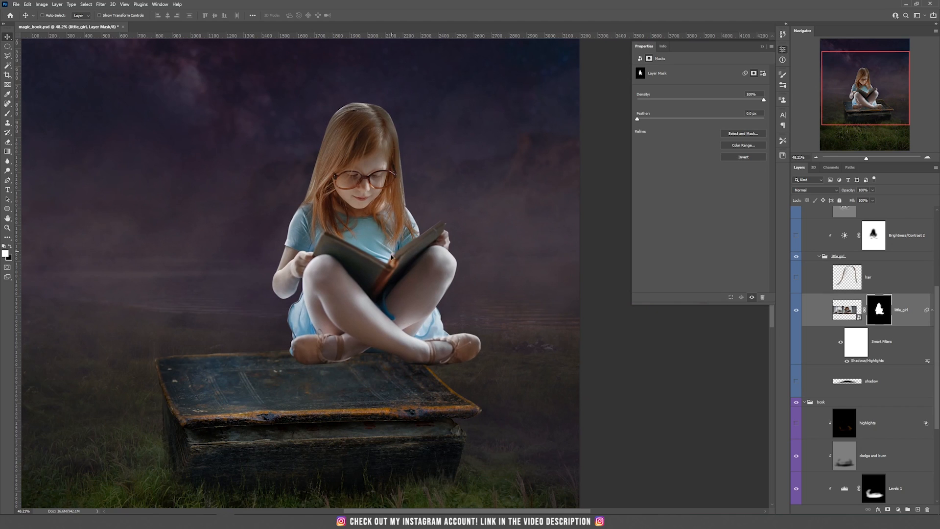
{"action": "key", "text": "ctrl+z"}
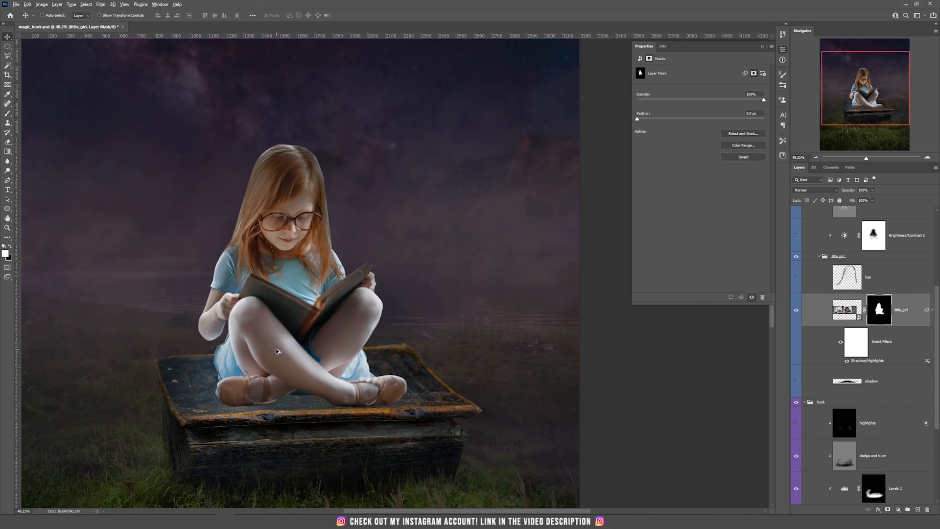
Disable the little_girl mask temporarily to examine the original photo's shadows beneath the shoes and legs.
{"action": "left_click", "coordinate": [882, 311], "text": "shift"}
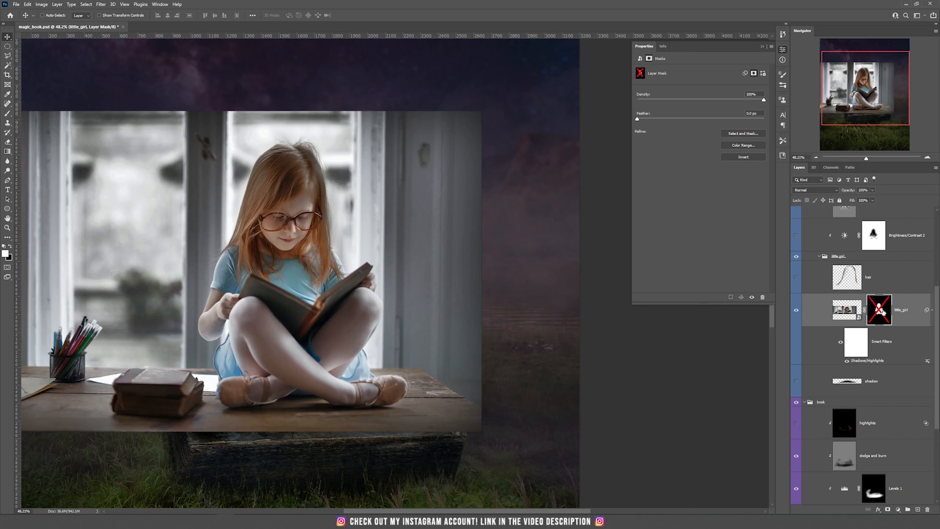
{"action": "scroll", "coordinate": [304, 441], "scroll_direction": "up", "scroll_amount": 3}
{"action": "scroll", "coordinate": [306, 438], "scroll_direction": "up", "scroll_amount": 1}
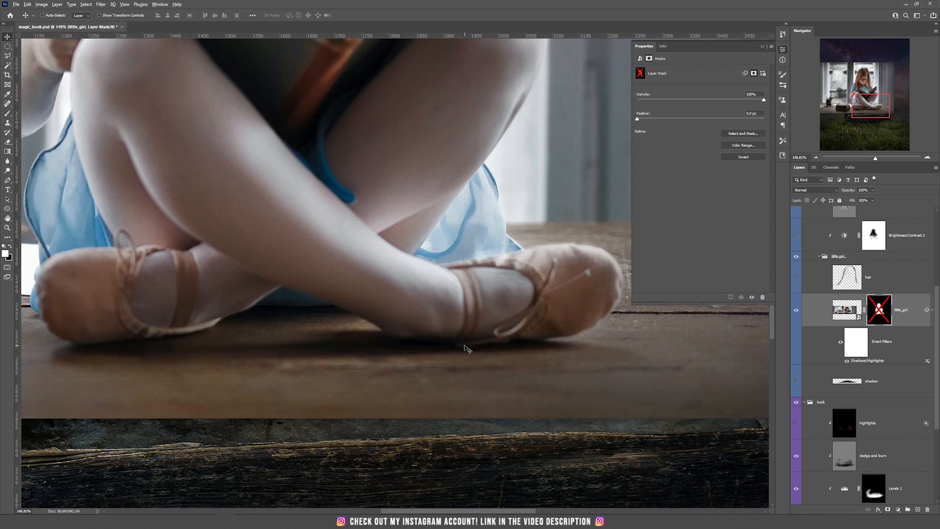
{"action": "scroll", "coordinate": [465, 349], "scroll_direction": "down", "scroll_amount": 3}
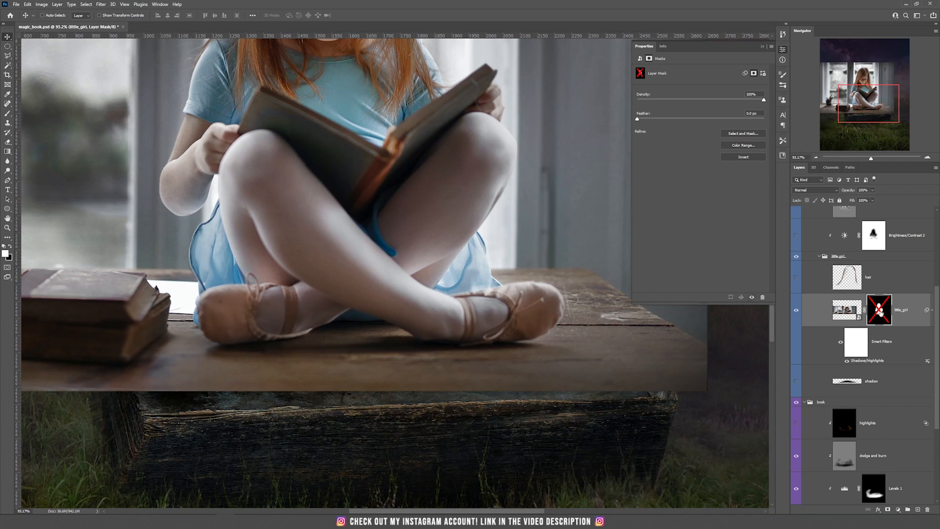
{"action": "left_click", "coordinate": [880, 311], "text": "shift"}
Preview the prepared shadow layer beneath the girl, and hide it again.
{"action": "left_click", "coordinate": [798, 384]}
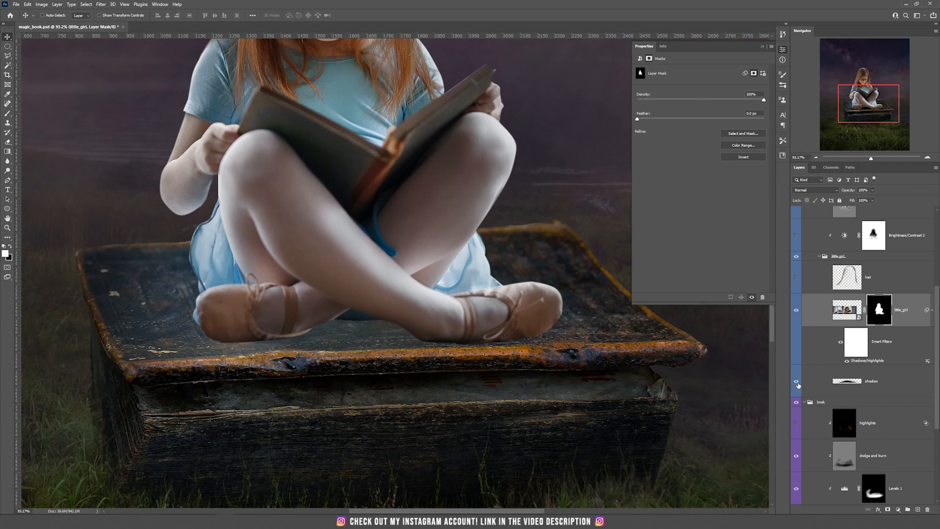
{"action": "left_click", "coordinate": [861, 383]}
{"action": "scroll", "coordinate": [447, 324], "scroll_direction": "down", "scroll_amount": 2}
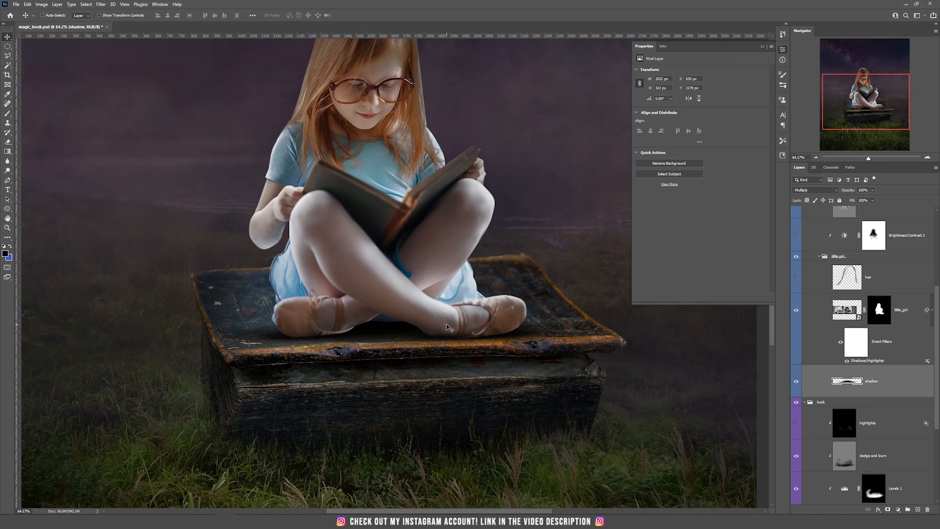
{"action": "left_click_drag", "start_coordinate": [490, 273], "coordinate": [391, 284]}
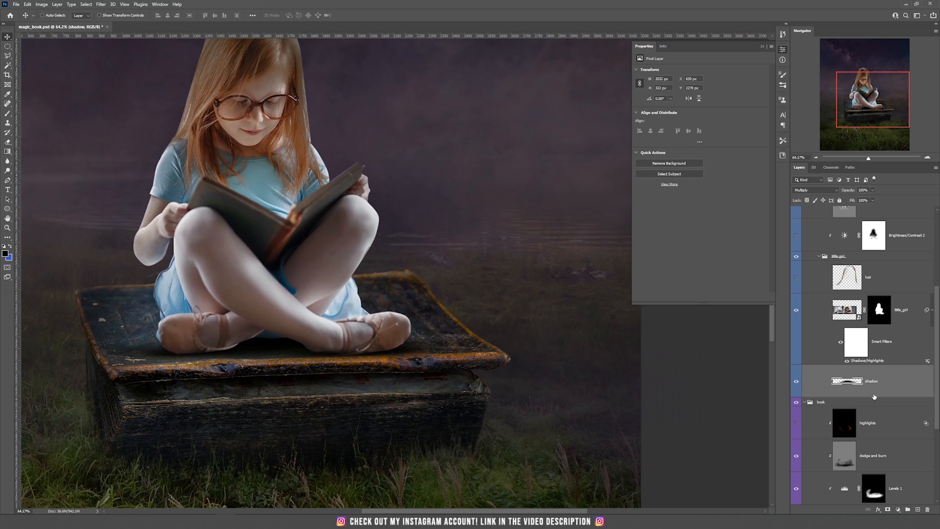
{"action": "left_click", "coordinate": [795, 381]}
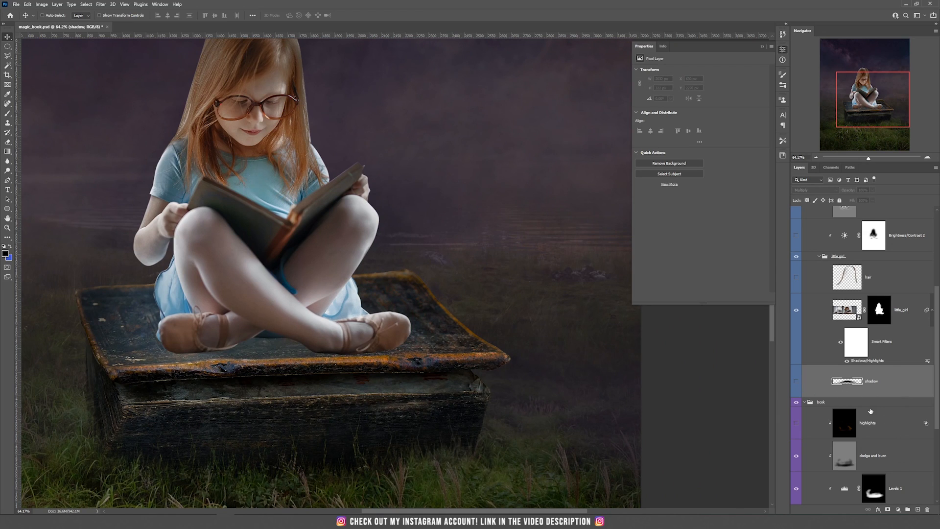
Add a new empty layer above the shadow layer for brush work and set its blend mode to Multiply.
{"action": "left_click", "coordinate": [918, 509]}
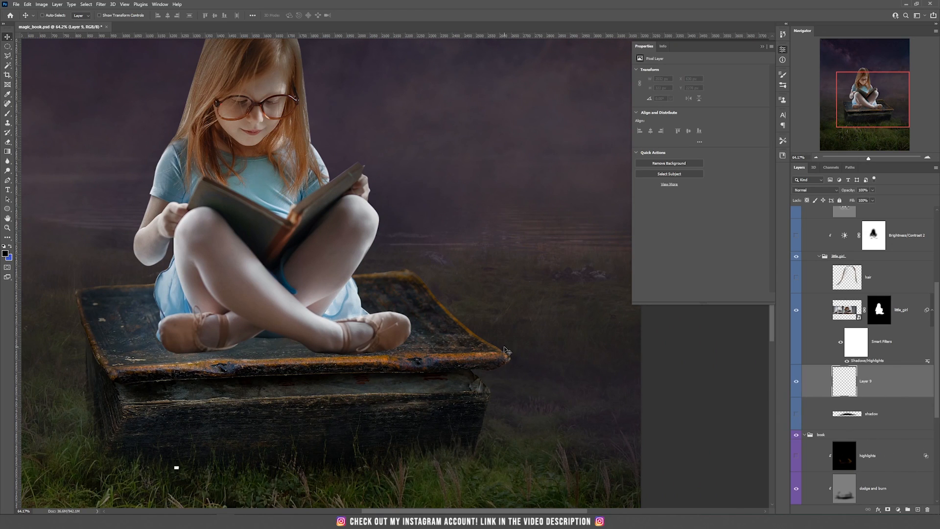
{"action": "key", "text": "b"}
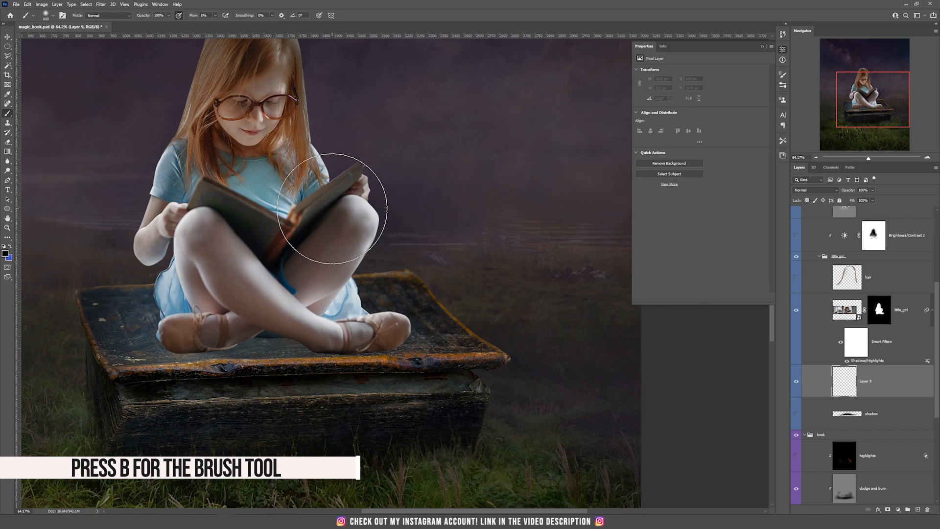
{"action": "left_click", "coordinate": [817, 189]}
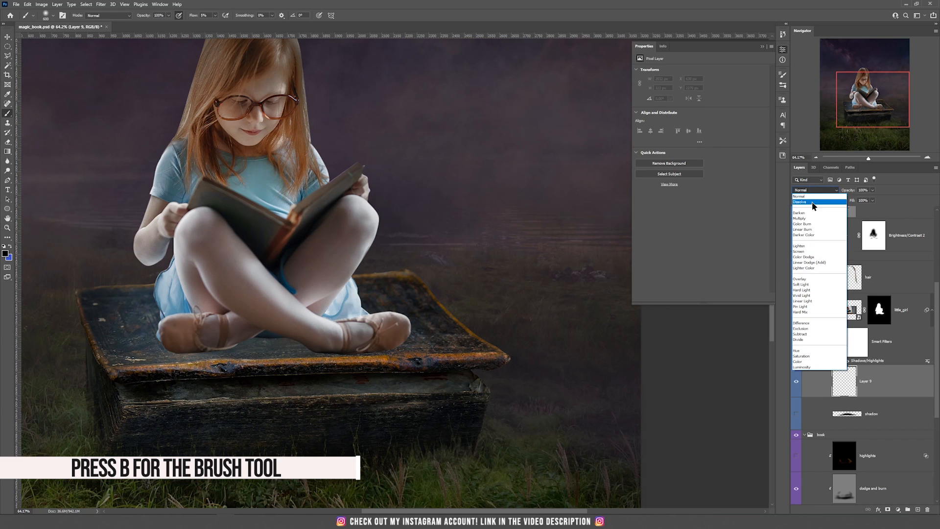
{"action": "left_click", "coordinate": [807, 216]}
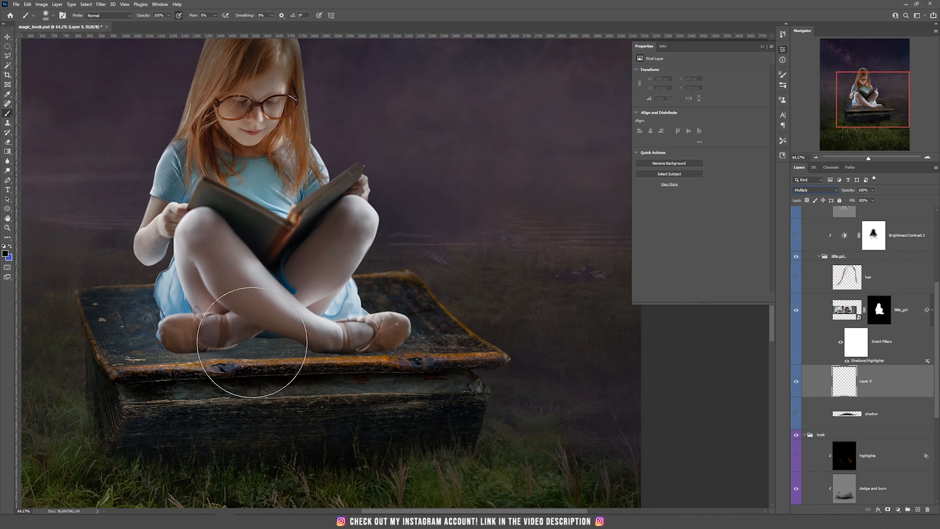
Set the foreground colour to the near-black 0e0e10, sampled from the dark part of the old book's cover.
{"action": "left_click", "coordinate": [5, 254]}
{"action": "key", "text": "Return"}
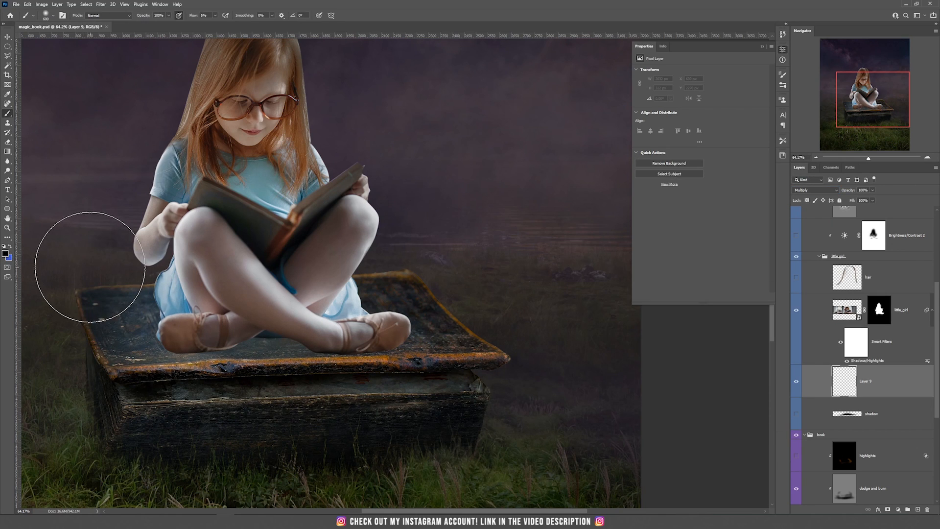
{"action": "left_click", "coordinate": [8, 257]}
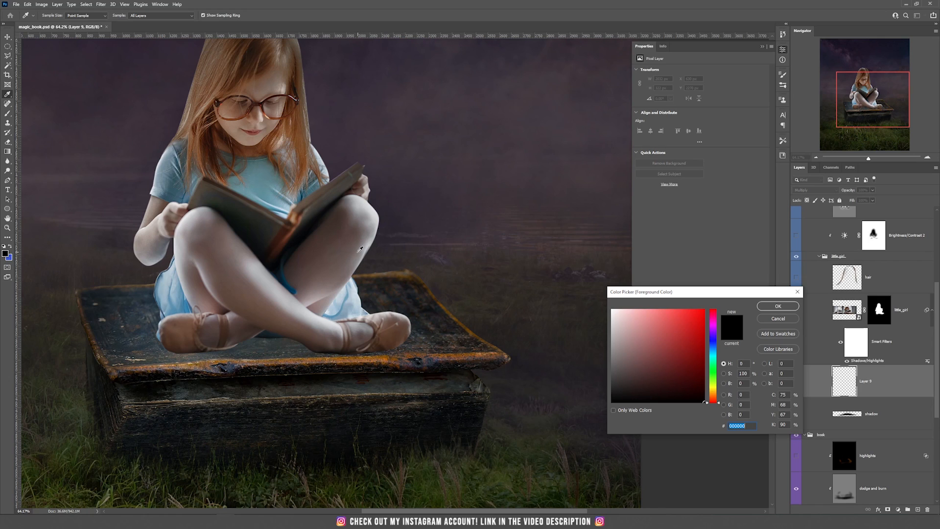
{"action": "left_click_drag", "start_coordinate": [268, 346], "coordinate": [592, 258]}
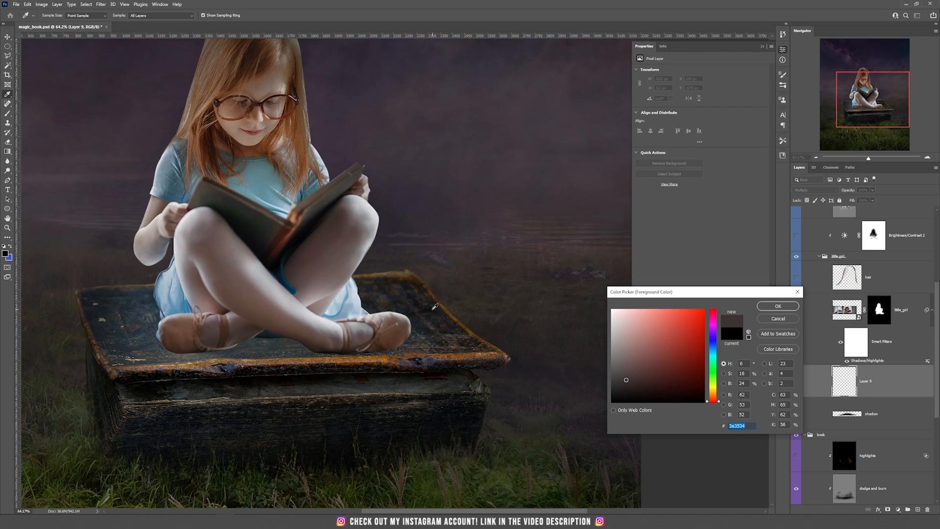
{"action": "left_click", "coordinate": [434, 306]}
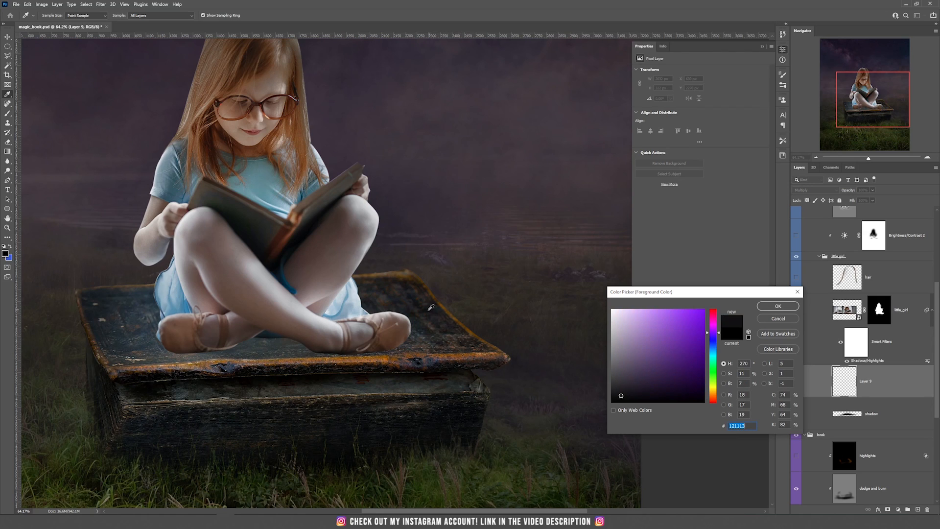
{"action": "left_click", "coordinate": [430, 307]}
{"action": "left_click", "coordinate": [430, 307]}
{"action": "left_click", "coordinate": [431, 308]}
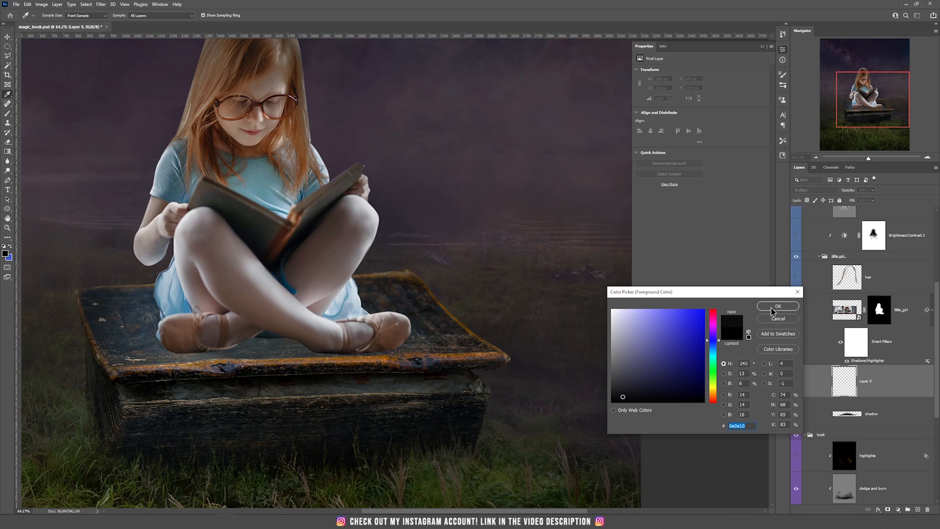
{"action": "left_click", "coordinate": [772, 311]}
Flatten the soft round brush tip into a wide, thin ellipse and paint a first shadow beneath the girl's shoes.
{"action": "key", "text": "b"}
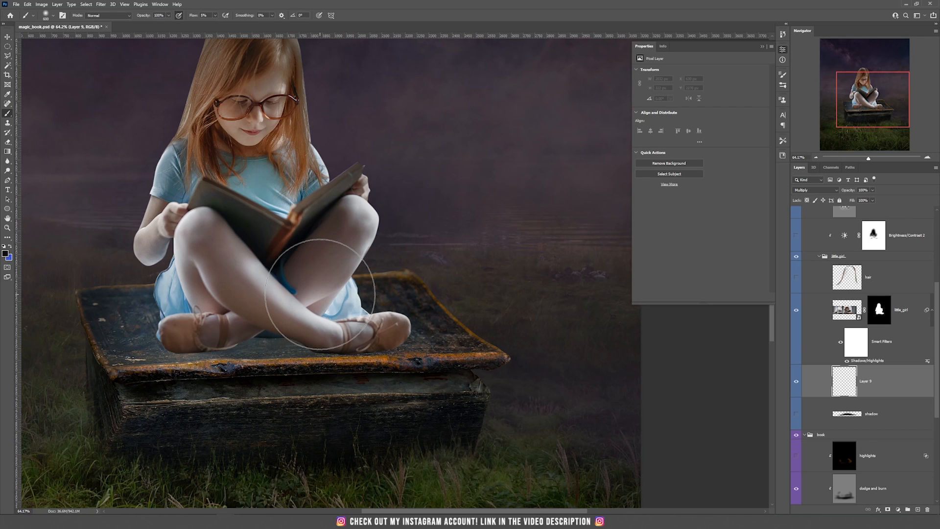
{"action": "right_click", "coordinate": [320, 294]}
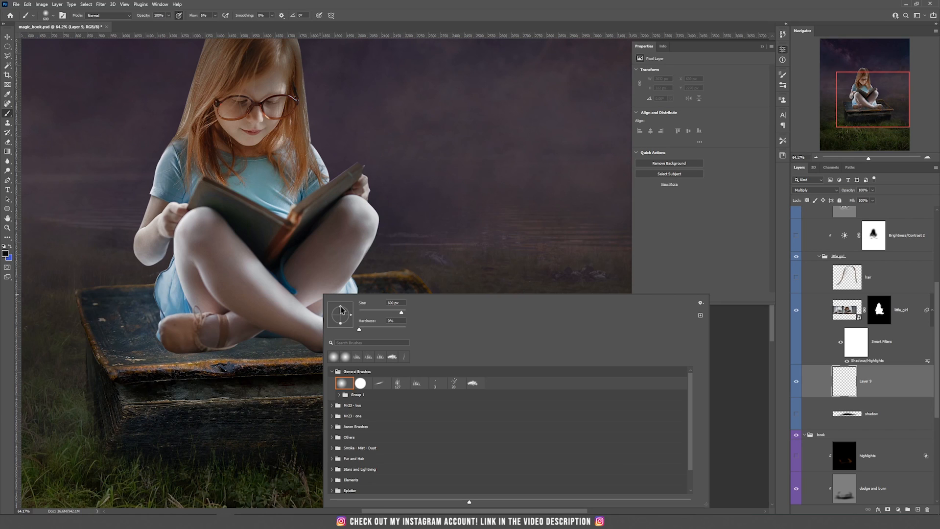
{"action": "left_click_drag", "start_coordinate": [341, 309], "coordinate": [342, 316]}
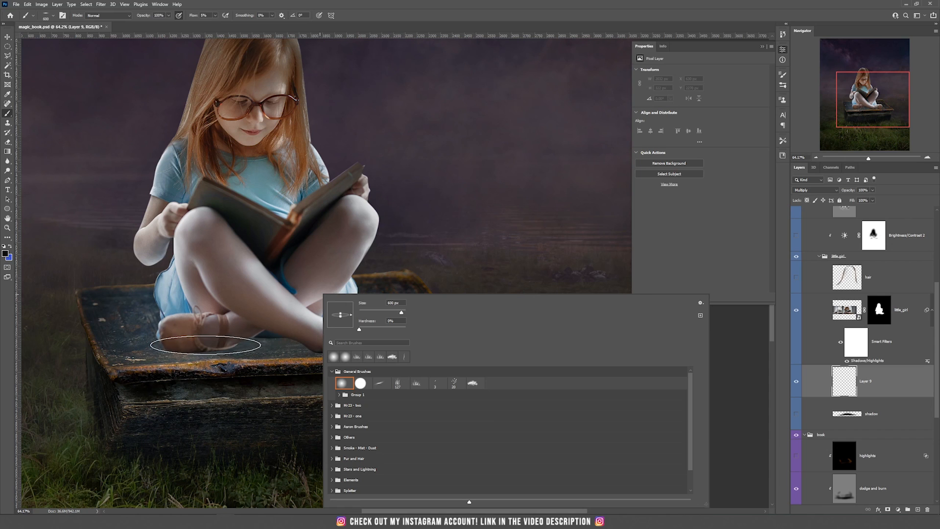
{"action": "left_click", "coordinate": [199, 349]}
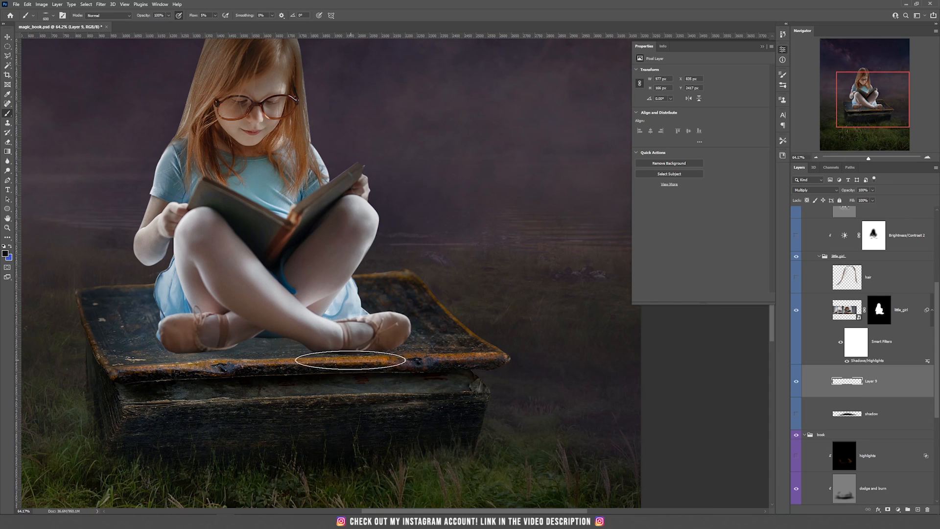
Reduce the flattened brush and paint a contact shadow under the ankle and the right-hand shoe.
{"action": "scroll", "coordinate": [334, 353], "scroll_direction": "up", "scroll_amount": 3}
{"action": "scroll", "coordinate": [331, 349], "scroll_direction": "up", "scroll_amount": 4}
{"action": "key", "text": "bracketleft"}
{"action": "key", "text": "bracketleft"}
{"action": "key", "text": "bracketleft"}
{"action": "key", "text": "bracketleft"}
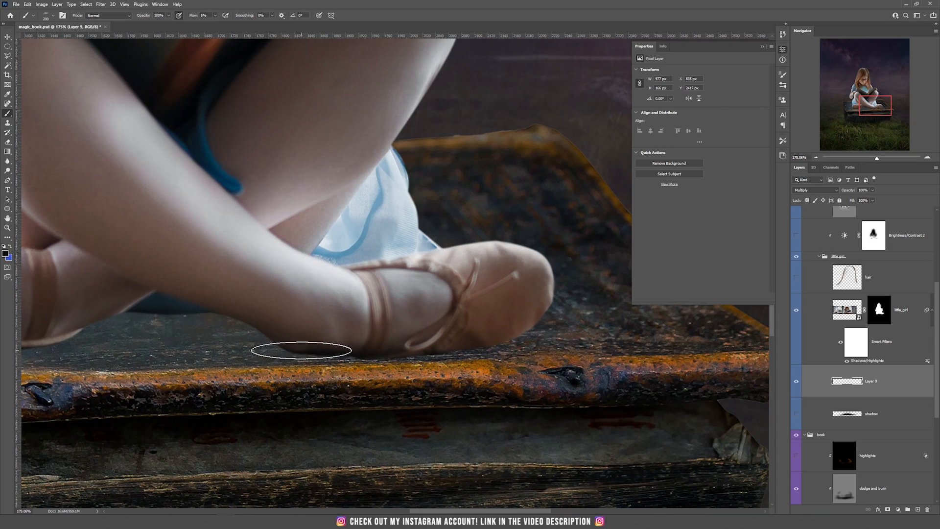
{"action": "mouse_move", "coordinate": [284, 352]}
{"action": "left_mouse_down"}
{"action": "mouse_move", "coordinate": [329, 353]}
{"action": "mouse_move", "coordinate": [246, 356]}
{"action": "mouse_move", "coordinate": [385, 354]}
{"action": "mouse_move", "coordinate": [259, 354]}
{"action": "mouse_move", "coordinate": [319, 353]}
{"action": "left_mouse_up"}
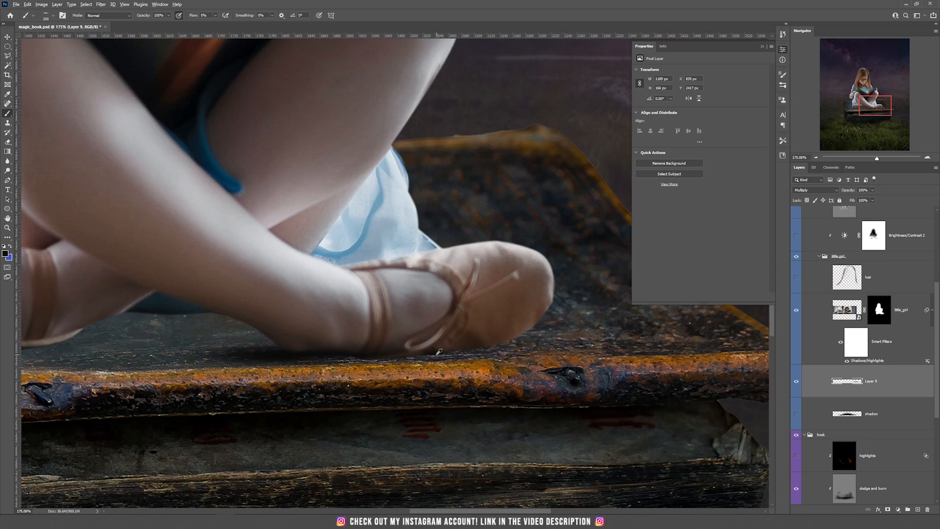
{"action": "scroll", "coordinate": [436, 353], "scroll_direction": "down", "scroll_amount": 3}
{"action": "mouse_move", "coordinate": [457, 354]}
{"action": "left_mouse_down"}
{"action": "mouse_move", "coordinate": [523, 347]}
{"action": "mouse_move", "coordinate": [403, 355]}
{"action": "mouse_move", "coordinate": [536, 350]}
{"action": "mouse_move", "coordinate": [369, 355]}
{"action": "mouse_move", "coordinate": [536, 350]}
{"action": "mouse_move", "coordinate": [330, 353]}
{"action": "left_mouse_up"}
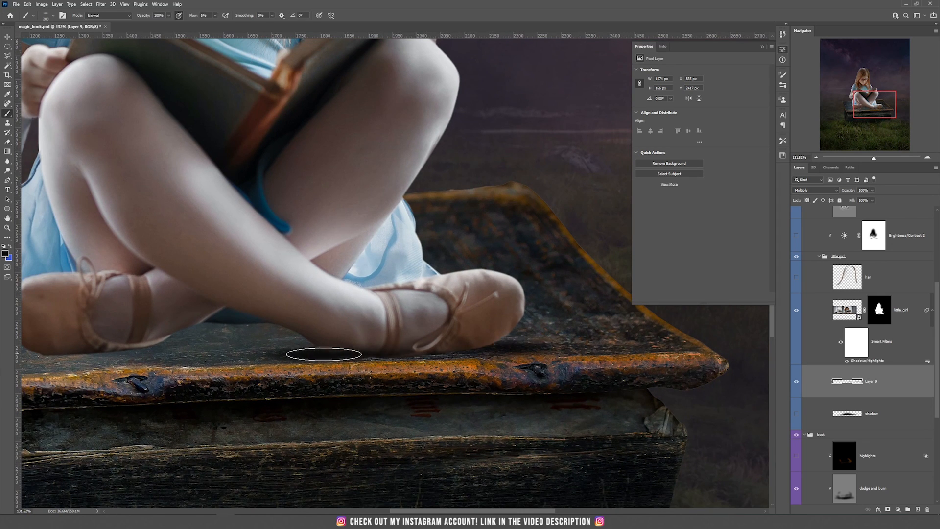
Paint the contact shadow beneath the left-hand shoe and under the crossed legs.
{"action": "scroll", "coordinate": [330, 353], "scroll_direction": "down", "scroll_amount": 5}
{"action": "scroll", "coordinate": [342, 351], "scroll_direction": "up", "scroll_amount": 2}
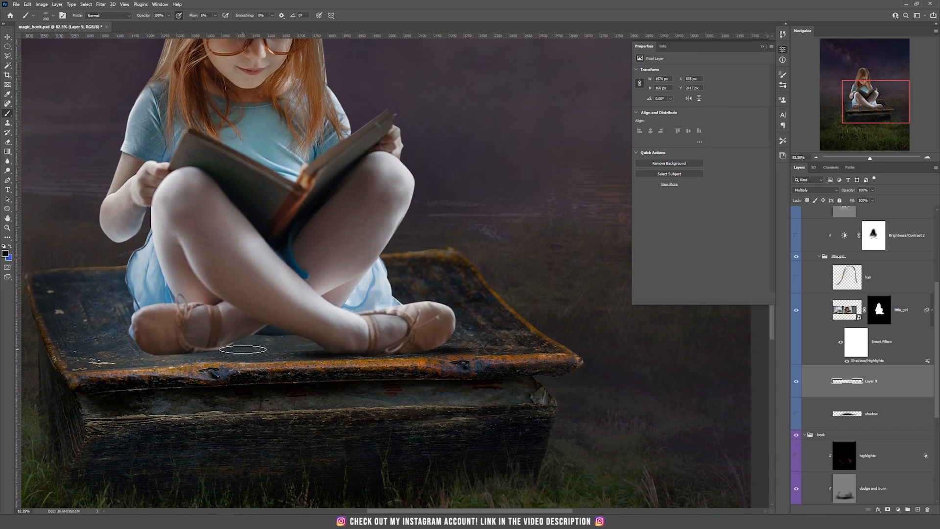
{"action": "left_click_drag", "start_coordinate": [164, 354], "coordinate": [600, 345]}
{"action": "scroll", "coordinate": [177, 356], "scroll_direction": "up", "scroll_amount": 4}
{"action": "mouse_move", "coordinate": [172, 344]}
{"action": "left_mouse_down"}
{"action": "mouse_move", "coordinate": [208, 347]}
{"action": "mouse_move", "coordinate": [131, 349]}
{"action": "mouse_move", "coordinate": [235, 335]}
{"action": "mouse_move", "coordinate": [245, 346]}
{"action": "mouse_move", "coordinate": [224, 346]}
{"action": "mouse_move", "coordinate": [299, 340]}
{"action": "mouse_move", "coordinate": [93, 350]}
{"action": "mouse_move", "coordinate": [341, 346]}
{"action": "mouse_move", "coordinate": [326, 323]}
{"action": "mouse_move", "coordinate": [338, 317]}
{"action": "mouse_move", "coordinate": [312, 325]}
{"action": "mouse_move", "coordinate": [373, 316]}
{"action": "mouse_move", "coordinate": [356, 304]}
{"action": "mouse_move", "coordinate": [305, 324]}
{"action": "mouse_move", "coordinate": [351, 312]}
{"action": "mouse_move", "coordinate": [413, 341]}
{"action": "mouse_move", "coordinate": [415, 325]}
{"action": "mouse_move", "coordinate": [465, 306]}
{"action": "left_mouse_up"}
Enlarge the flattened brush and paint a broader, softer shadow on the book cover around the girl.
{"action": "key", "text": "bracketright"}
{"action": "key", "text": "bracketright"}
{"action": "scroll", "coordinate": [466, 305], "scroll_direction": "down", "scroll_amount": 5}
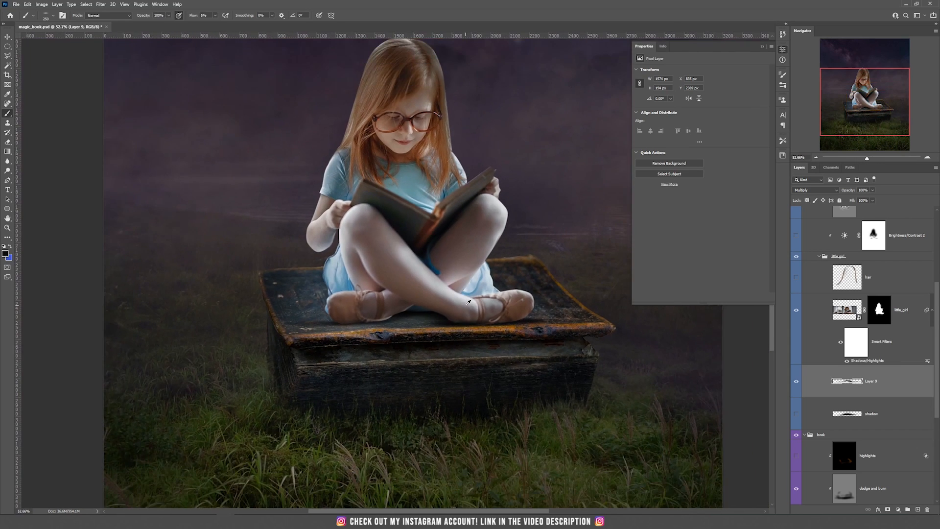
{"action": "key", "text": "bracketright"}
{"action": "key", "text": "bracketright"}
{"action": "key", "text": "bracketright"}
{"action": "key", "text": "bracketright"}
{"action": "key", "text": "bracketright"}
{"action": "key", "text": "bracketright"}
{"action": "mouse_move", "coordinate": [410, 312]}
{"action": "left_mouse_down"}
{"action": "mouse_move", "coordinate": [364, 316]}
{"action": "mouse_move", "coordinate": [385, 320]}
{"action": "mouse_move", "coordinate": [407, 313]}
{"action": "mouse_move", "coordinate": [359, 311]}
{"action": "mouse_move", "coordinate": [430, 304]}
{"action": "mouse_move", "coordinate": [294, 317]}
{"action": "left_mouse_up"}
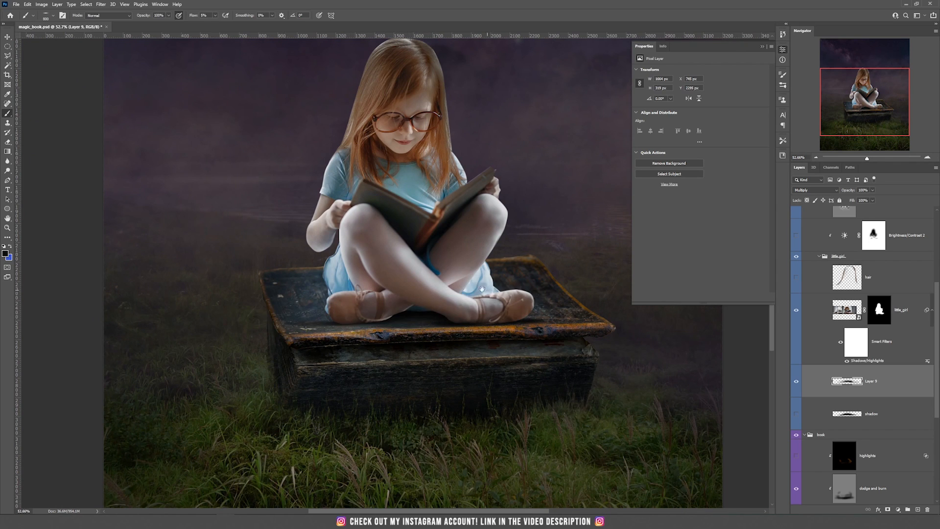
Delete the newly painted shadow layer and show the prepared shadow layer instead.
{"action": "left_click_drag", "start_coordinate": [474, 271], "coordinate": [291, 275]}
{"action": "key", "text": "v"}
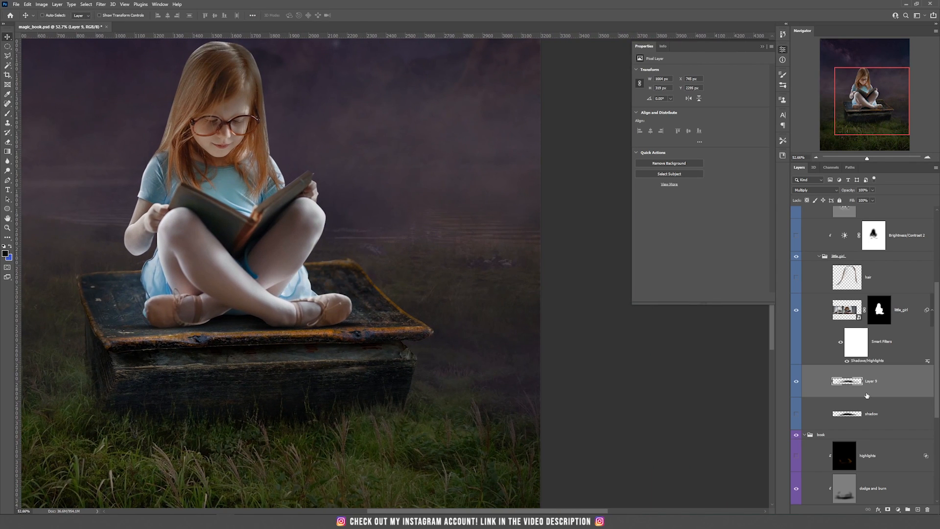
{"action": "key", "text": "ctrl+e"}
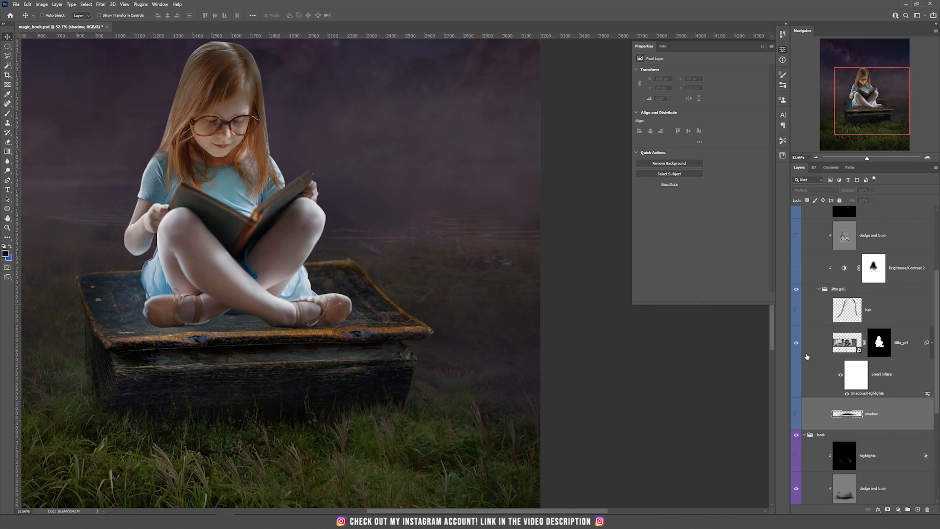
{"action": "key", "text": "ctrl+0"}
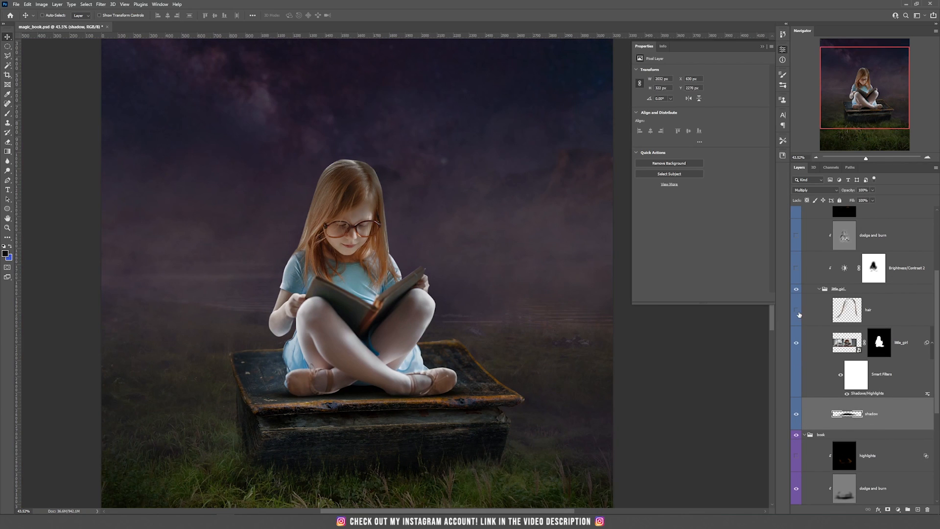
Toggle the hair layer's visibility to compare the girl's hairline with and without the added strands.
{"action": "left_click", "coordinate": [799, 314]}
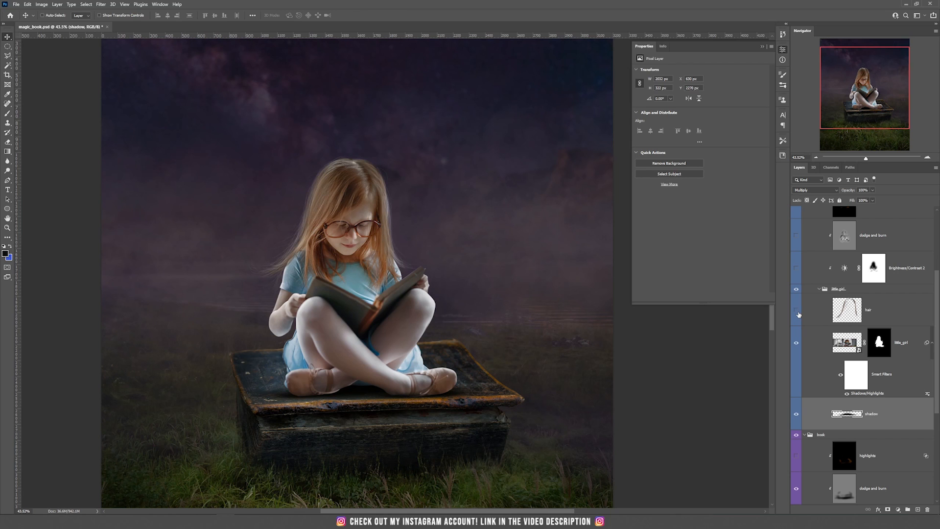
{"action": "left_click", "coordinate": [799, 315]}
{"action": "scroll", "coordinate": [391, 225], "scroll_direction": "up", "scroll_amount": 5}
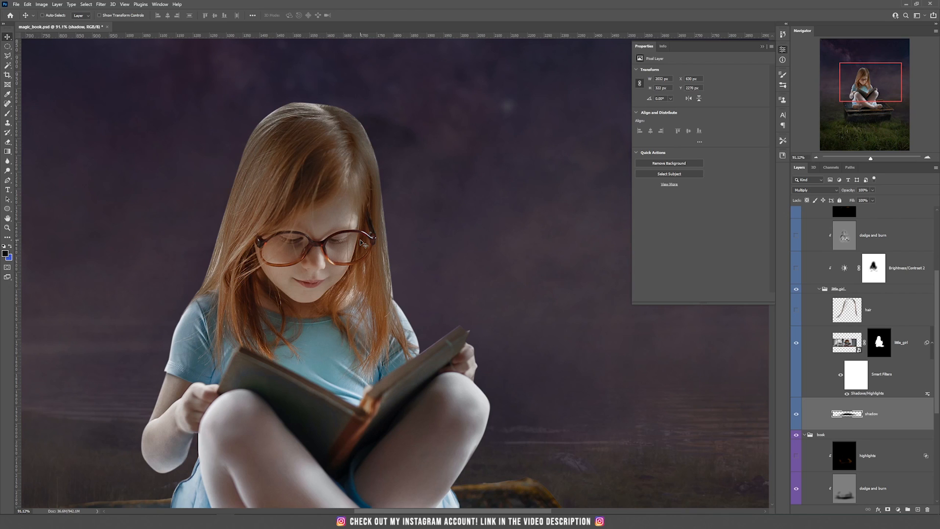
{"action": "left_click", "coordinate": [796, 314]}
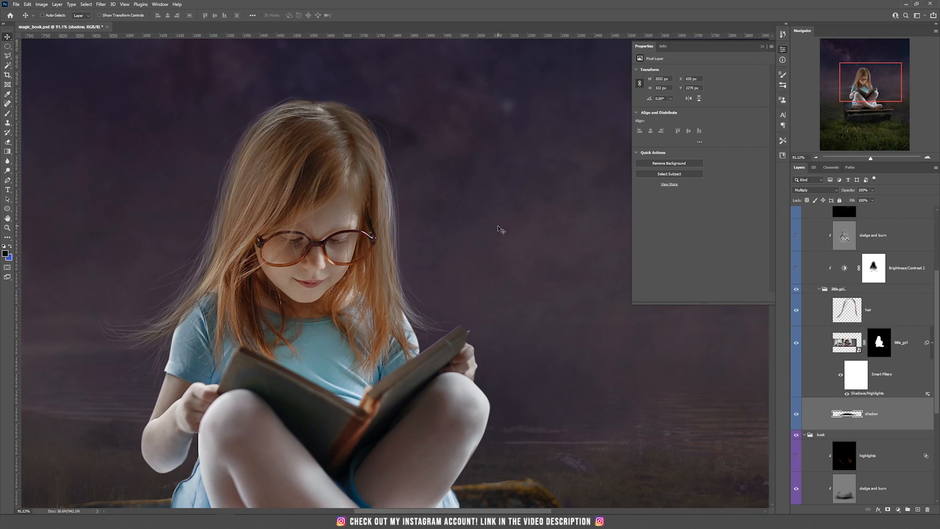
{"action": "left_click", "coordinate": [796, 310]}
Add an empty layer above little_girl and choose the multi-strand hair brush from General Brushes at 25 px.
{"action": "left_click", "coordinate": [822, 342]}
{"action": "left_click", "coordinate": [918, 509]}
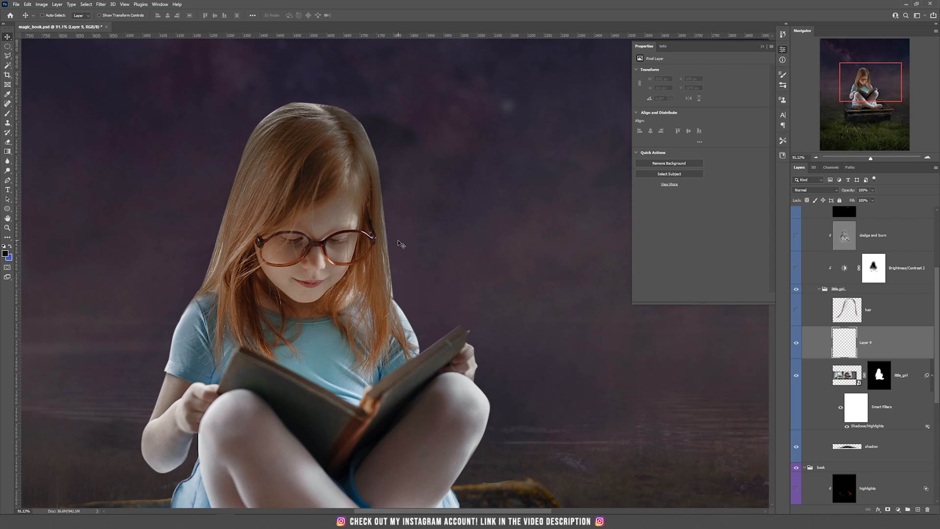
{"action": "key", "text": "b"}
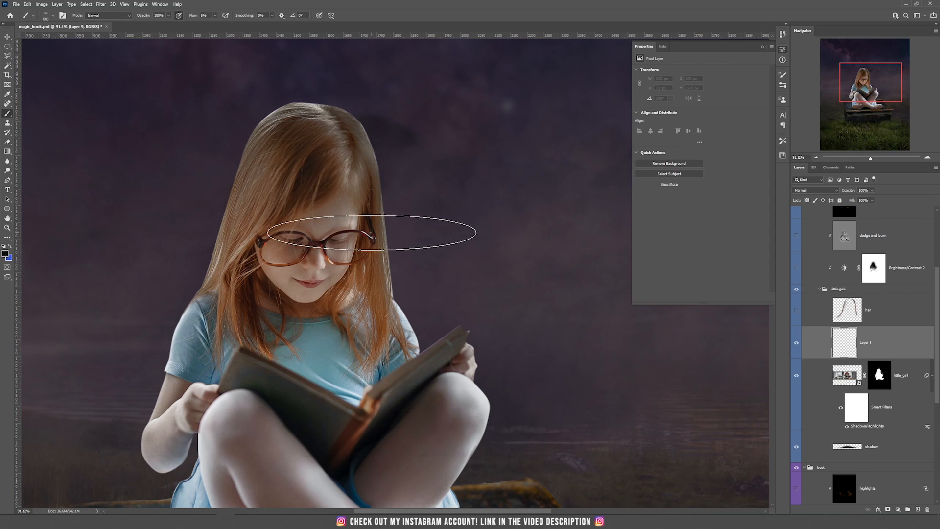
{"action": "right_click", "coordinate": [410, 230]}
{"action": "left_click", "coordinate": [523, 317]}
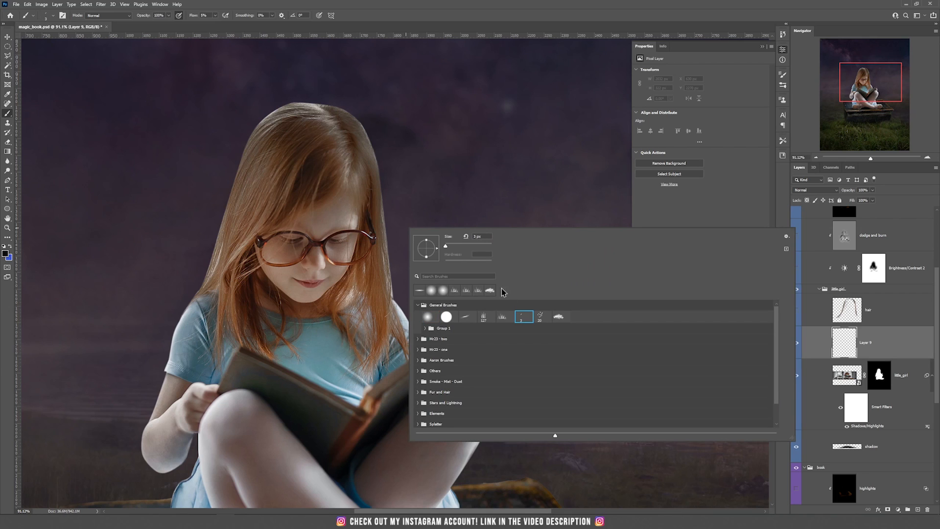
{"action": "double_click", "coordinate": [550, 318]}
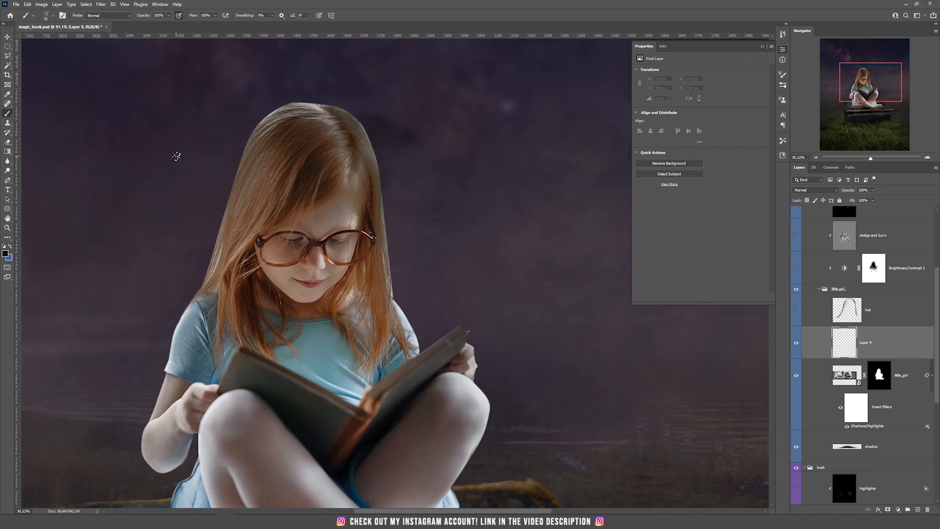
{"action": "right_click", "coordinate": [176, 157]}
{"action": "left_click", "coordinate": [278, 3]}
{"action": "scroll", "coordinate": [309, 248], "scroll_direction": "up", "scroll_amount": 1}
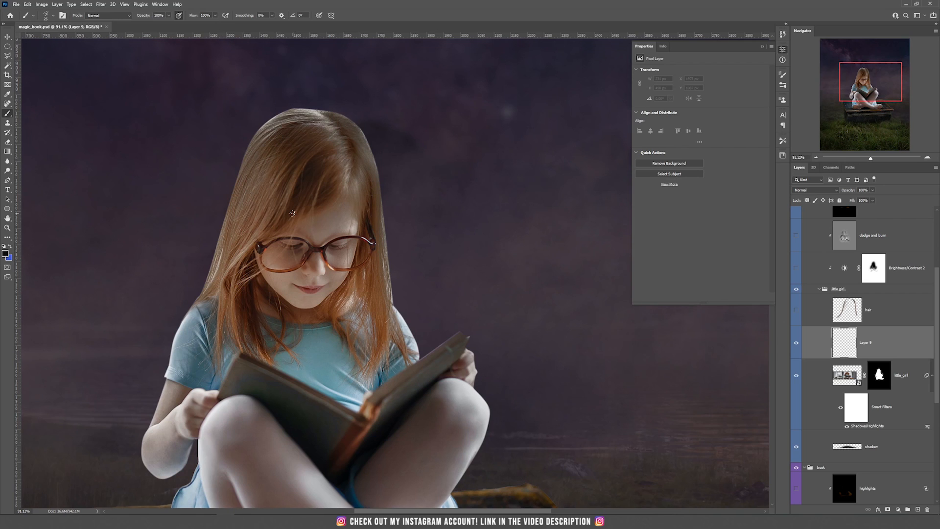
Sample the girl's hair colour and paint soft strands along the left-hand edge of her hair, from crown to shoulder.
{"action": "key", "text": "alt"}
{"action": "left_click", "coordinate": [288, 138], "text": "alt"}
{"action": "left_click_drag", "start_coordinate": [274, 125], "coordinate": [225, 233]}
{"action": "left_click_drag", "start_coordinate": [211, 264], "coordinate": [208, 273]}
{"action": "left_click_drag", "start_coordinate": [239, 169], "coordinate": [216, 260]}
{"action": "mouse_move", "coordinate": [226, 211]}
{"action": "left_mouse_down"}
{"action": "mouse_move", "coordinate": [188, 305]}
{"action": "mouse_move", "coordinate": [220, 257]}
{"action": "left_mouse_up"}
{"action": "left_click_drag", "start_coordinate": [183, 316], "coordinate": [202, 284]}
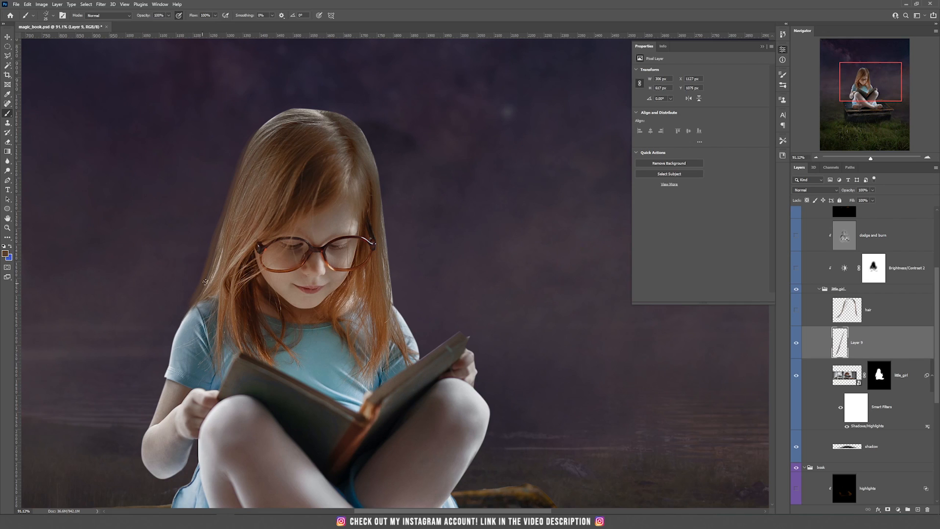
{"action": "left_click_drag", "start_coordinate": [226, 217], "coordinate": [176, 328]}
{"action": "left_click_drag", "start_coordinate": [281, 115], "coordinate": [248, 154]}
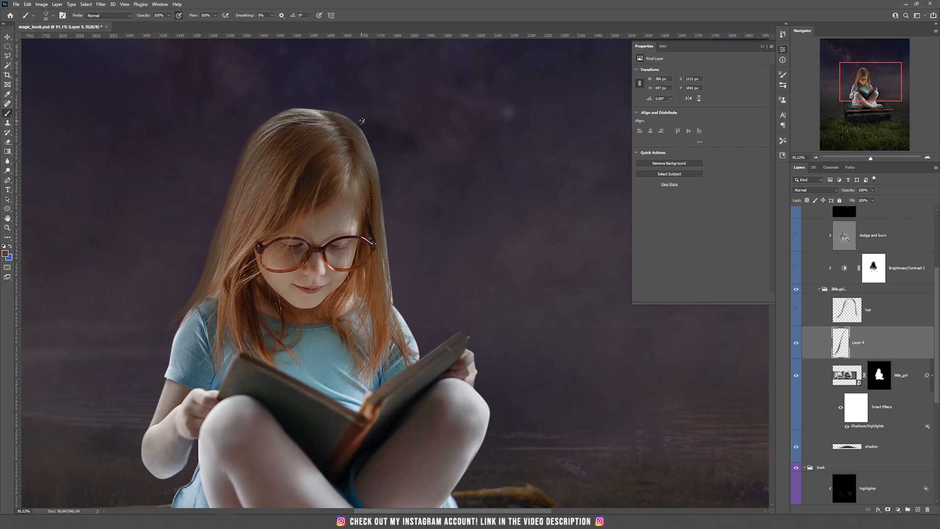
Undo the trial stroke on the crown, sample a darker hair tone and paint strands along both sides of the hair.
{"action": "left_click", "coordinate": [294, 122], "text": "alt"}
{"action": "left_click_drag", "start_coordinate": [295, 108], "coordinate": [271, 118]}
{"action": "key", "text": "ctrl+z"}
{"action": "left_click", "coordinate": [314, 162], "text": "alt"}
{"action": "left_click", "coordinate": [313, 160], "text": "alt"}
{"action": "left_click_drag", "start_coordinate": [267, 123], "coordinate": [269, 160]}
{"action": "mouse_move", "coordinate": [351, 122]}
{"action": "left_mouse_down"}
{"action": "mouse_move", "coordinate": [342, 115]}
{"action": "mouse_move", "coordinate": [372, 156]}
{"action": "mouse_move", "coordinate": [381, 192]}
{"action": "mouse_move", "coordinate": [396, 321]}
{"action": "mouse_move", "coordinate": [415, 341]}
{"action": "left_mouse_up"}
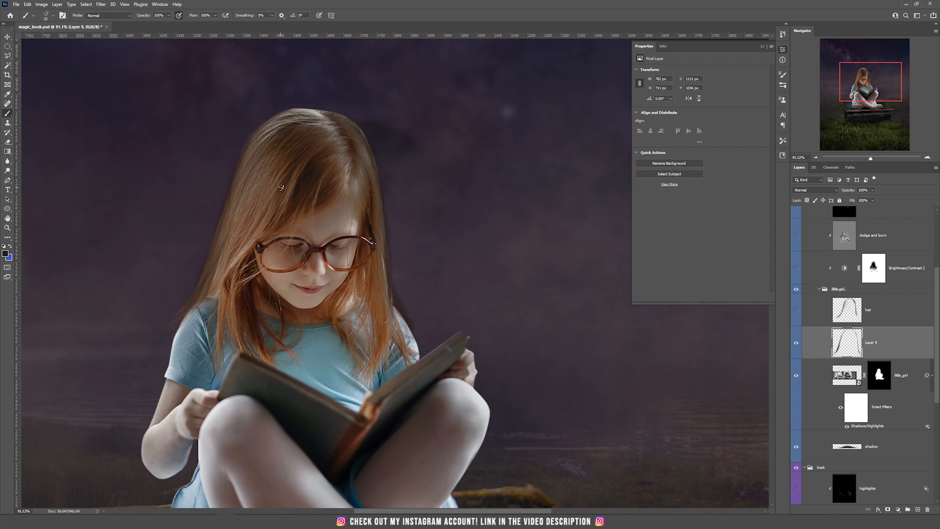
Sample a lighter hair tone and paint more strands along both outer edges of the girl's hair.
{"action": "key", "text": "alt"}
{"action": "left_click", "coordinate": [271, 133], "text": "alt"}
{"action": "left_click_drag", "start_coordinate": [254, 139], "coordinate": [223, 219]}
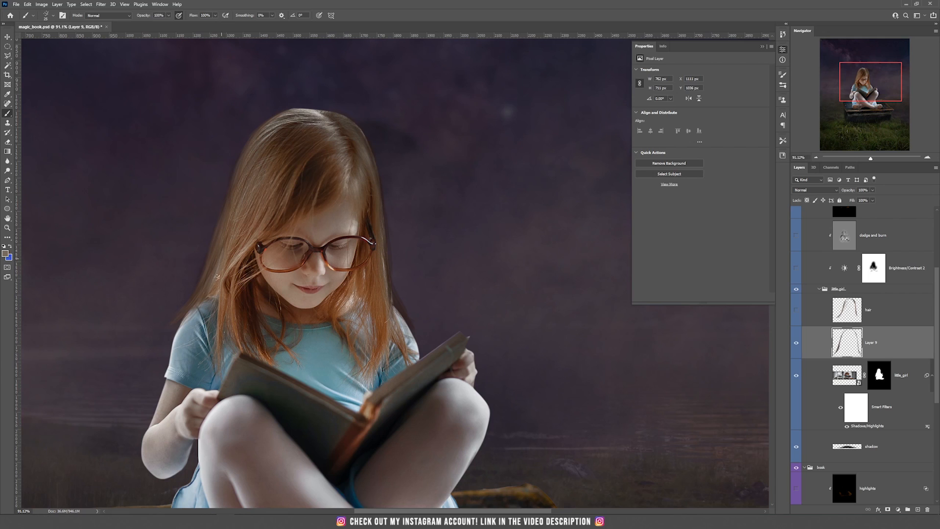
{"action": "left_click_drag", "start_coordinate": [235, 207], "coordinate": [188, 308]}
{"action": "left_click_drag", "start_coordinate": [228, 208], "coordinate": [204, 271]}
{"action": "mouse_move", "coordinate": [368, 142]}
{"action": "left_mouse_down"}
{"action": "mouse_move", "coordinate": [387, 277]}
{"action": "mouse_move", "coordinate": [415, 319]}
{"action": "left_mouse_up"}
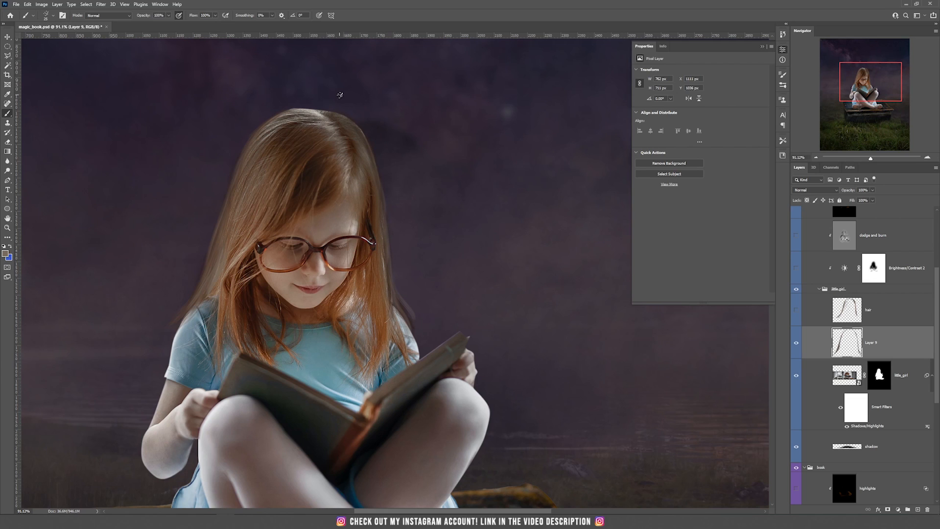
{"action": "mouse_move", "coordinate": [360, 130]}
{"action": "left_mouse_down"}
{"action": "mouse_move", "coordinate": [378, 172]}
{"action": "mouse_move", "coordinate": [386, 293]}
{"action": "left_mouse_up"}
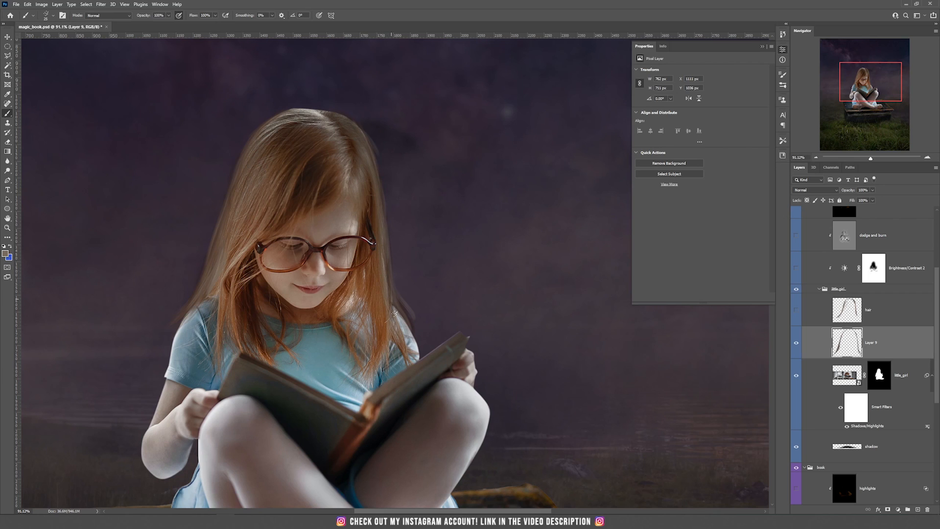
{"action": "left_click_drag", "start_coordinate": [367, 138], "coordinate": [382, 219]}
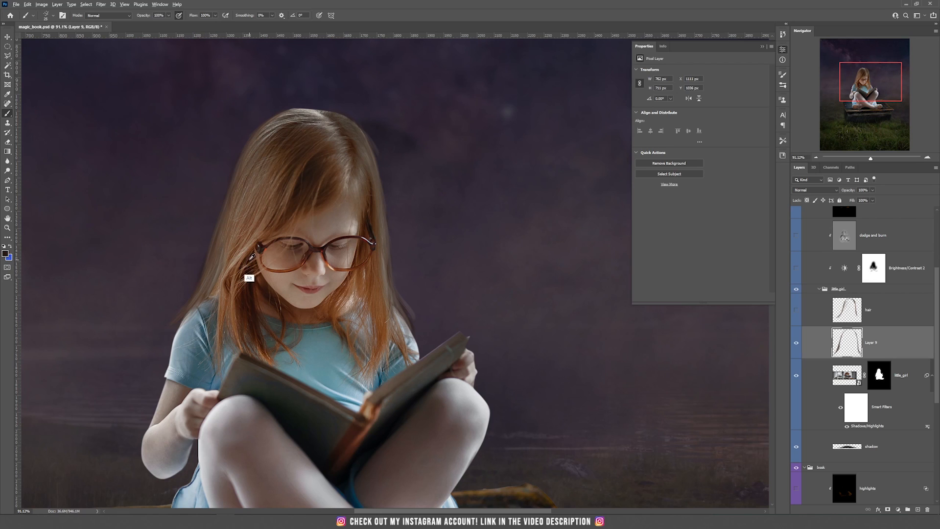
Sample reddish and dark hair tones and blend further strands over the shoulder, the crown and the right-hand hair edge.
{"action": "left_click", "coordinate": [258, 236], "text": "alt"}
{"action": "left_click_drag", "start_coordinate": [208, 266], "coordinate": [181, 303]}
{"action": "left_click_drag", "start_coordinate": [282, 106], "coordinate": [241, 172]}
{"action": "mouse_move", "coordinate": [371, 142]}
{"action": "left_mouse_down"}
{"action": "mouse_move", "coordinate": [388, 265]}
{"action": "mouse_move", "coordinate": [414, 324]}
{"action": "left_mouse_up"}
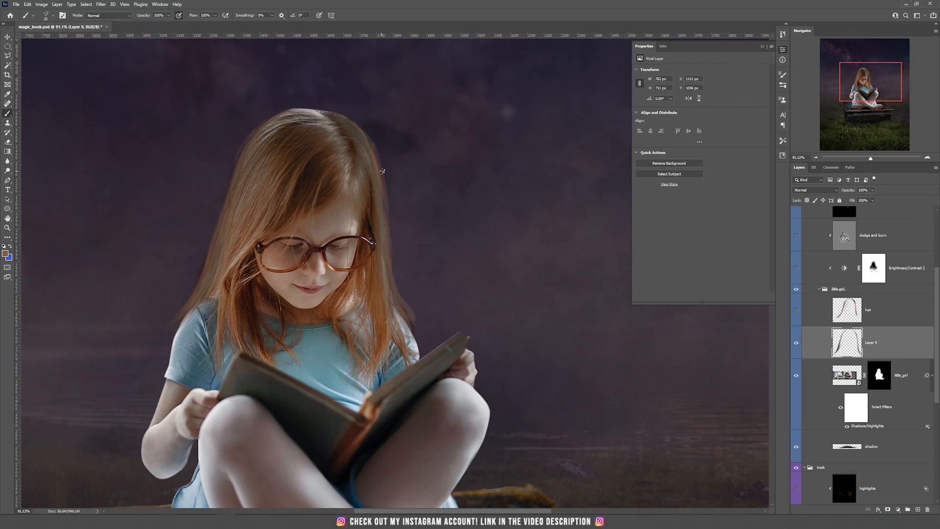
{"action": "left_click_drag", "start_coordinate": [373, 150], "coordinate": [381, 171]}
{"action": "right_click", "coordinate": [379, 144]}
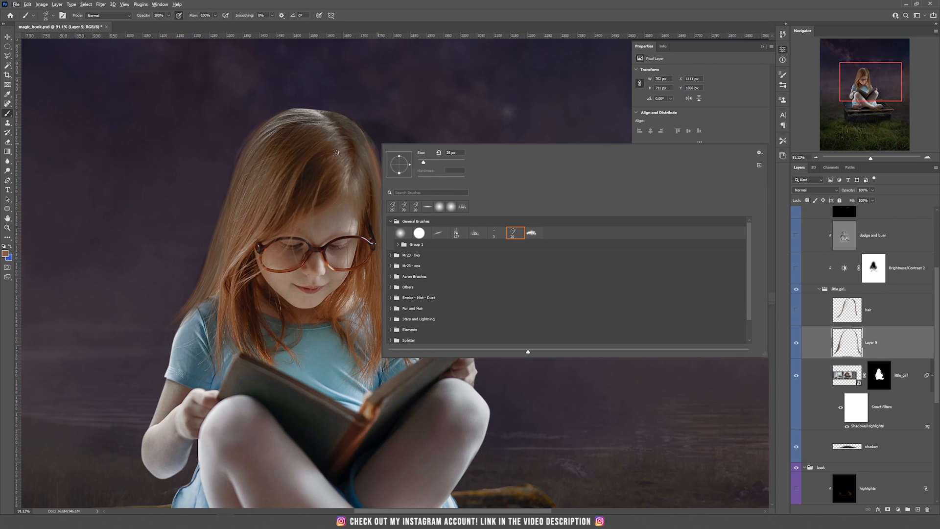
{"action": "left_click", "coordinate": [308, 177], "text": "alt"}
{"action": "left_click_drag", "start_coordinate": [367, 146], "coordinate": [378, 196]}
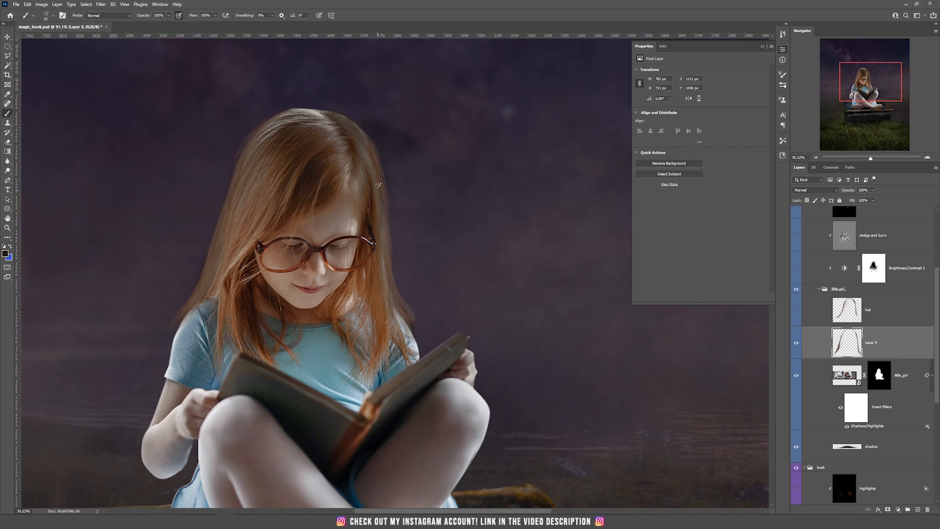
Switch to the 3 px hair brush, sample a light hair tone and paint a fine stray strand beside the left-hand shoulder.
{"action": "right_click", "coordinate": [383, 182]}
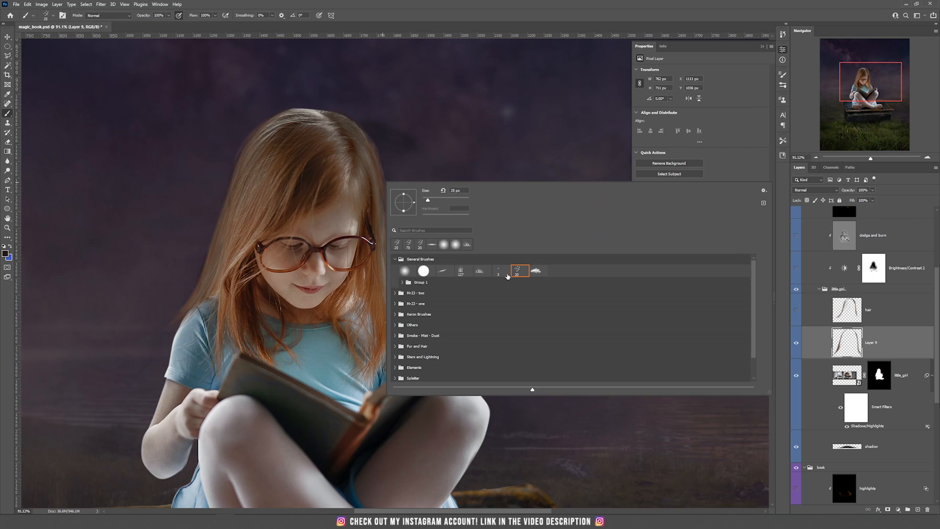
{"action": "left_click", "coordinate": [500, 273]}
{"action": "left_click", "coordinate": [208, 113]}
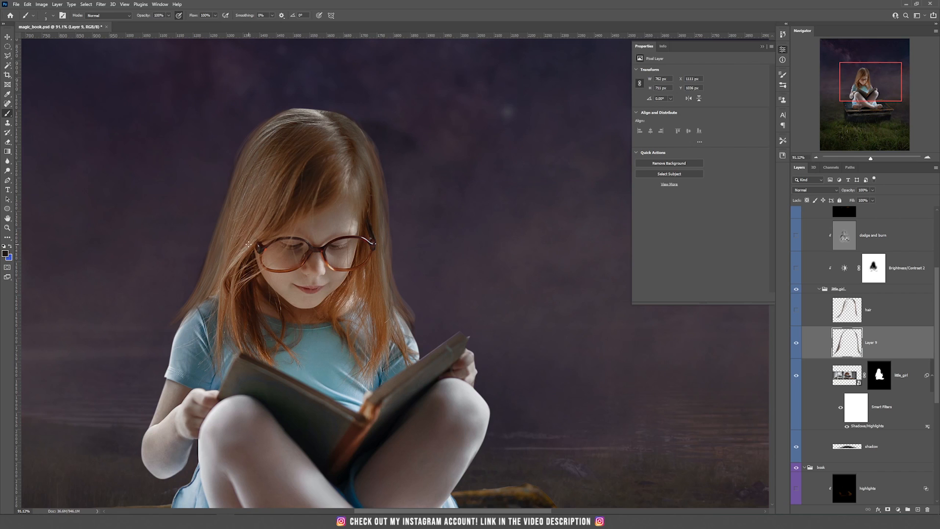
{"action": "left_click", "coordinate": [243, 251], "text": "alt"}
{"action": "left_click_drag", "start_coordinate": [175, 291], "coordinate": [154, 318]}
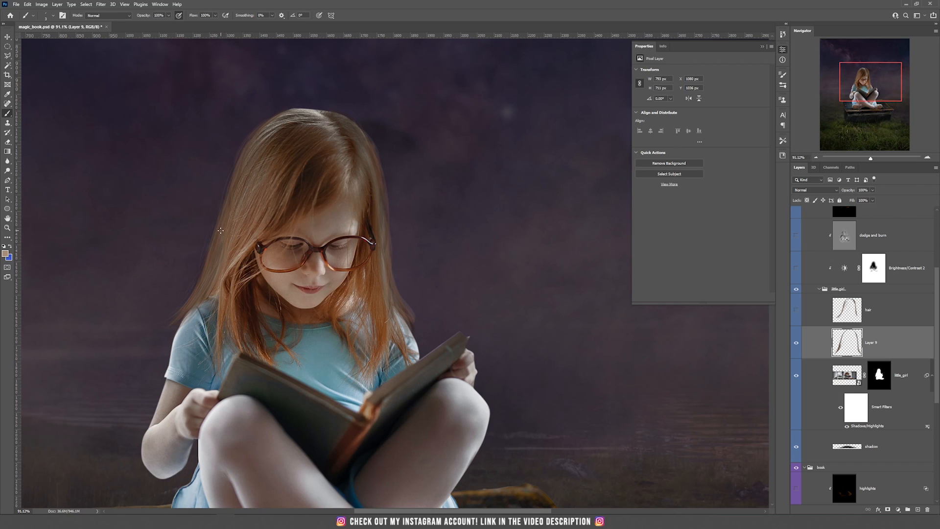
{"action": "scroll", "coordinate": [193, 167], "scroll_direction": "up", "scroll_amount": 5}
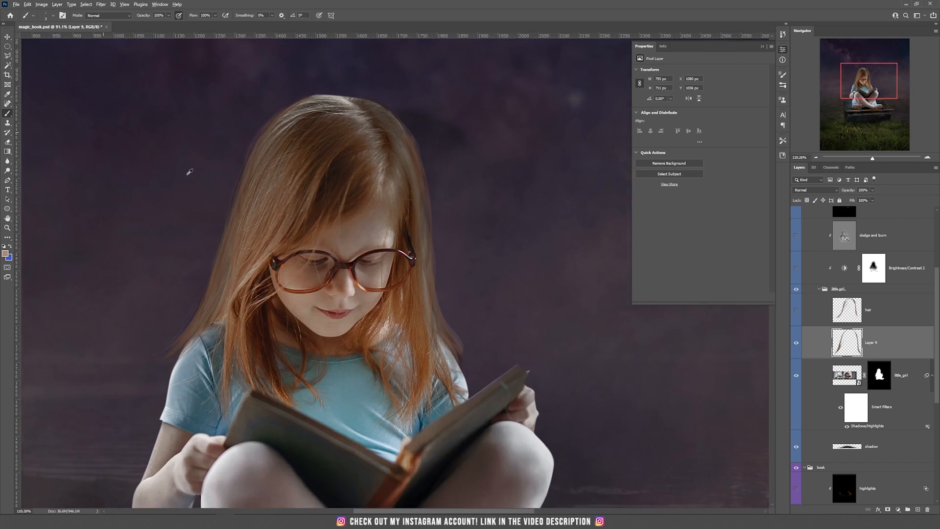
{"action": "left_click_drag", "start_coordinate": [339, 231], "coordinate": [353, 195]}
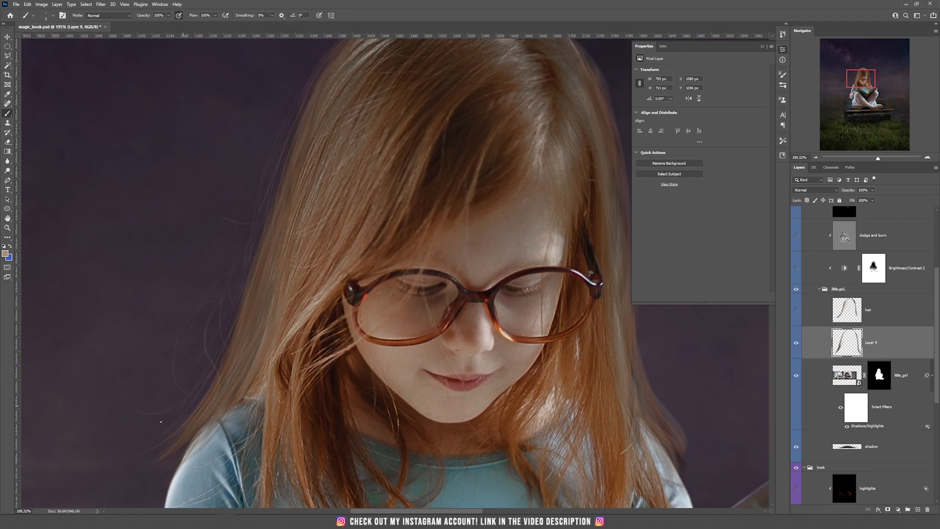
Paint fine flyaway hairs around the left-hand side, the crown and the right-hand side of the girl's hair.
{"action": "left_click_drag", "start_coordinate": [149, 368], "coordinate": [191, 413]}
{"action": "left_click_drag", "start_coordinate": [317, 160], "coordinate": [262, 271]}
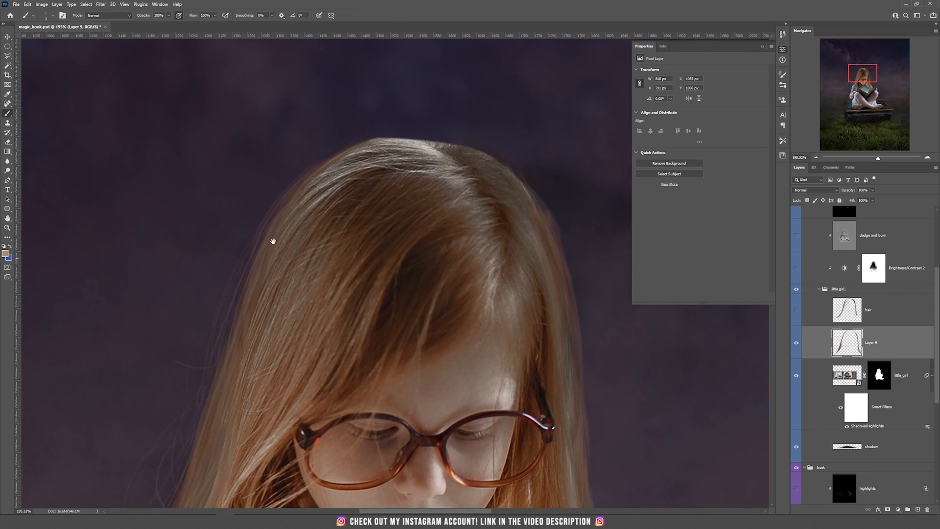
{"action": "left_click_drag", "start_coordinate": [353, 156], "coordinate": [416, 142]}
{"action": "left_click_drag", "start_coordinate": [401, 122], "coordinate": [325, 166]}
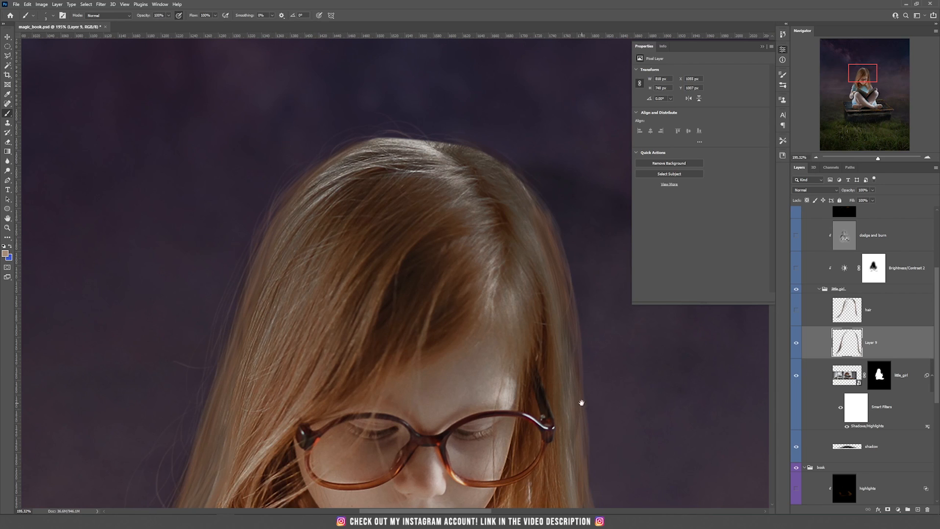
{"action": "left_click_drag", "start_coordinate": [582, 403], "coordinate": [485, 252]}
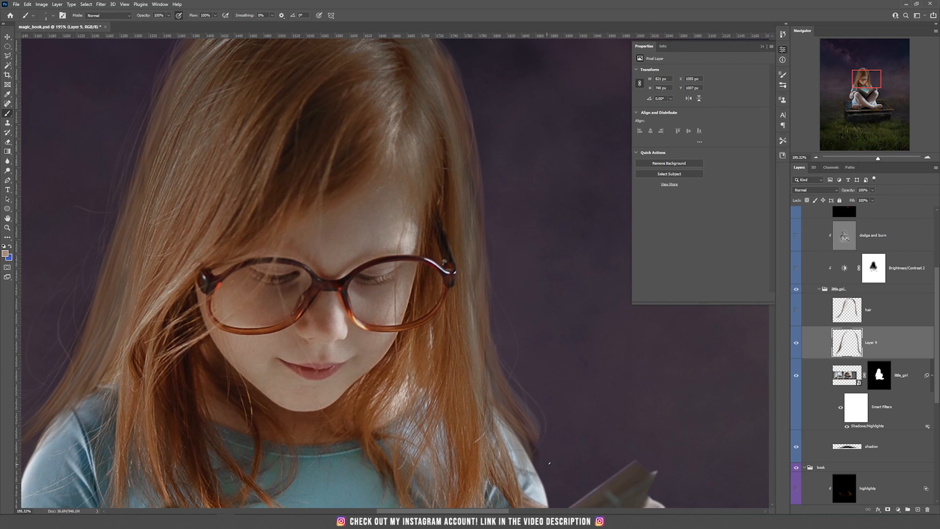
Delete the newly painted hair layer and show the prepared hair layer instead.
{"action": "scroll", "coordinate": [559, 245], "scroll_direction": "down", "scroll_amount": 5}
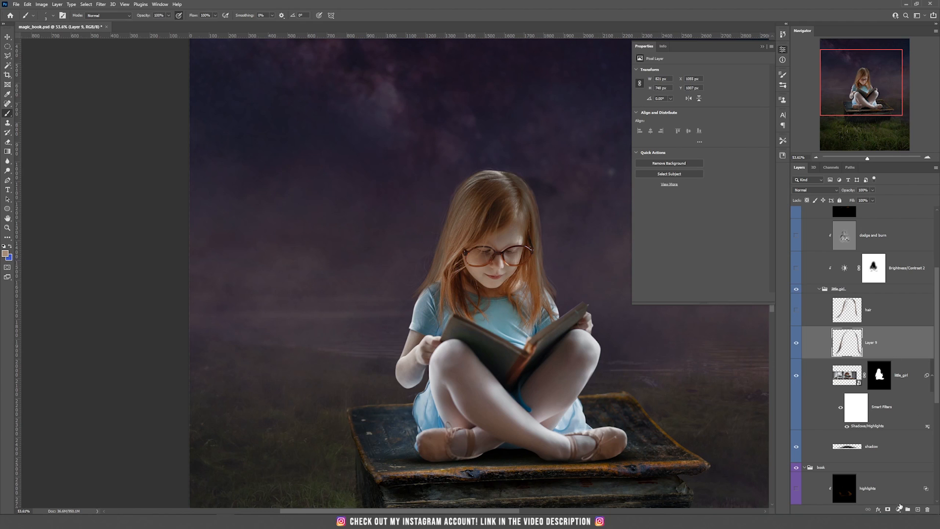
{"action": "left_click", "coordinate": [927, 509]}
{"action": "left_click", "coordinate": [797, 310]}
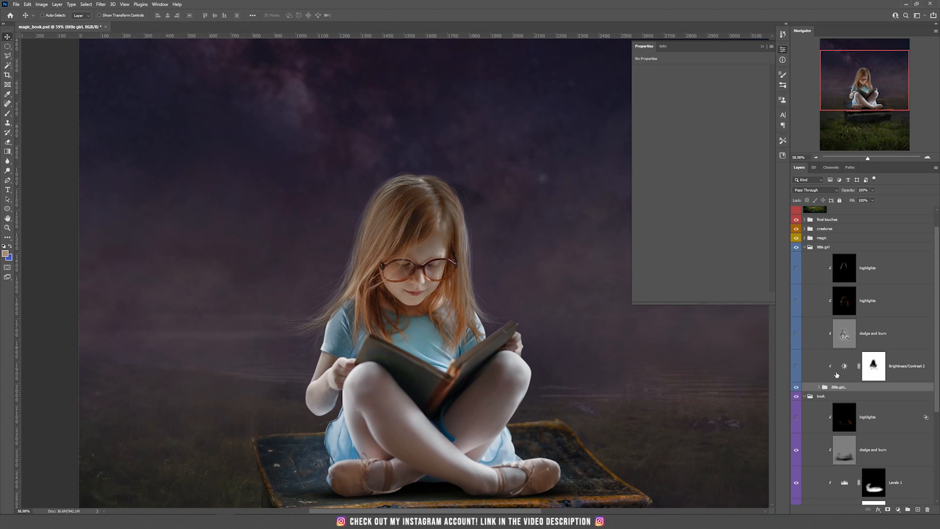
Show the Brightness/Contrast 2 adjustment above the girl's group and examine its mask and settings.
{"action": "left_click", "coordinate": [797, 368]}
{"action": "left_click", "coordinate": [871, 370]}
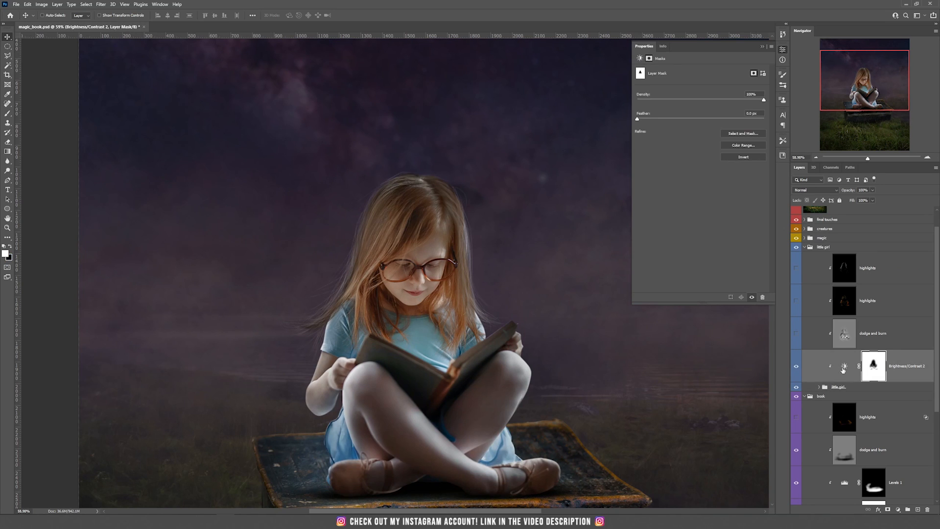
{"action": "left_click", "coordinate": [844, 371]}
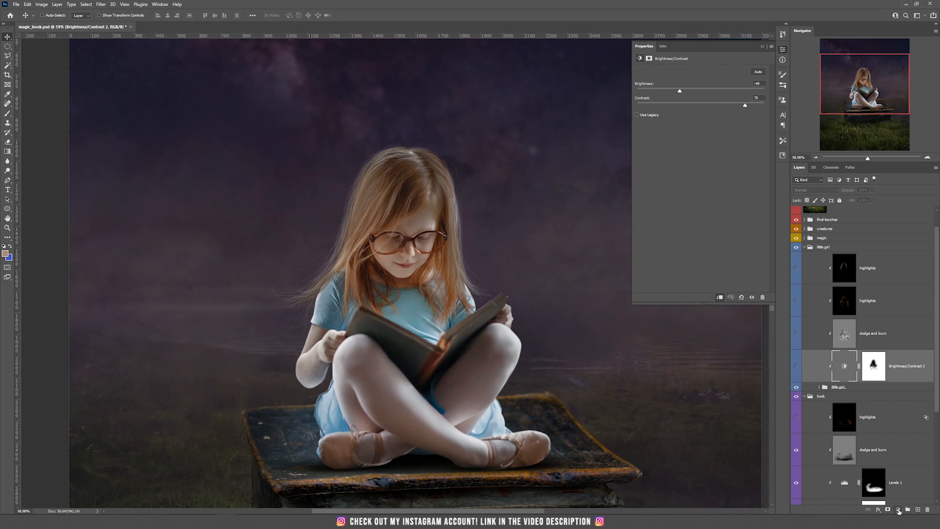
Add a clipped Brightness/Contrast adjustment above Brightness/Contrast 2 with brightness -57 and contrast 24.
{"action": "left_click", "coordinate": [899, 510]}
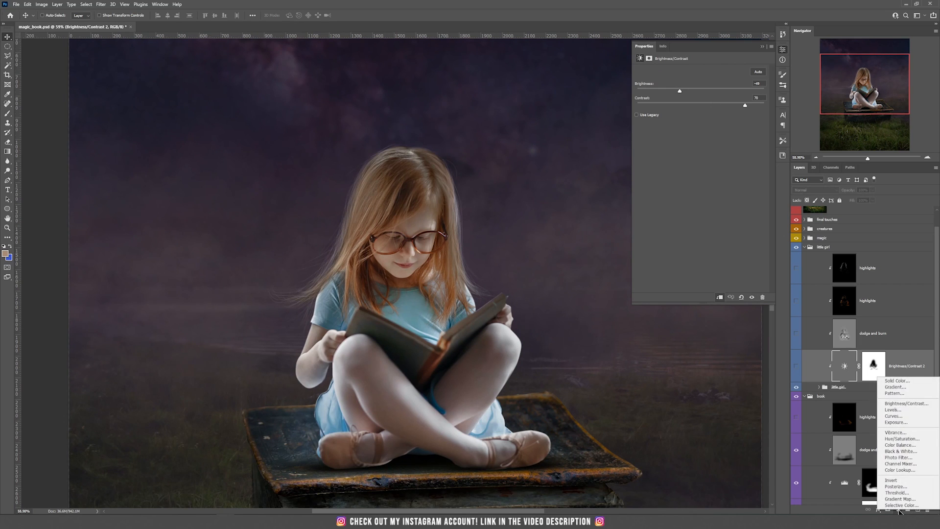
{"action": "left_click", "coordinate": [905, 404]}
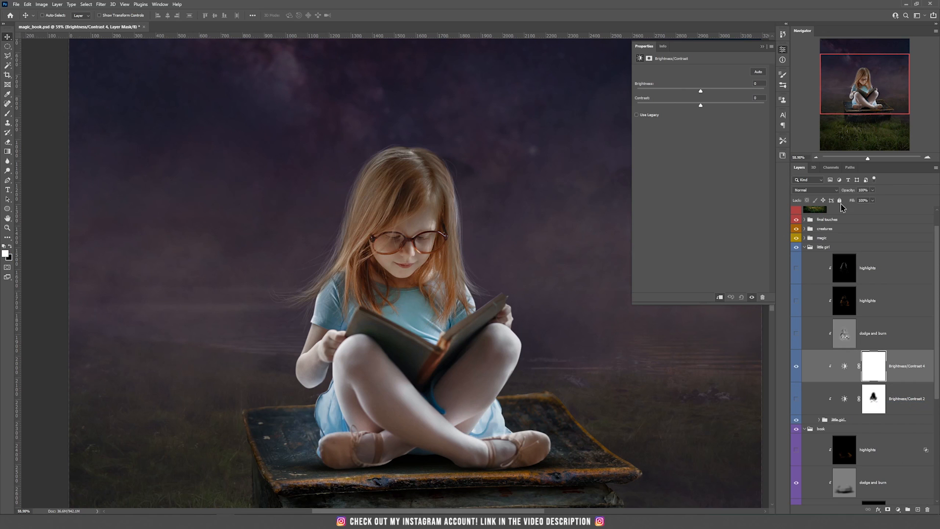
{"action": "left_click", "coordinate": [664, 90]}
{"action": "left_click_drag", "start_coordinate": [717, 103], "coordinate": [731, 105]}
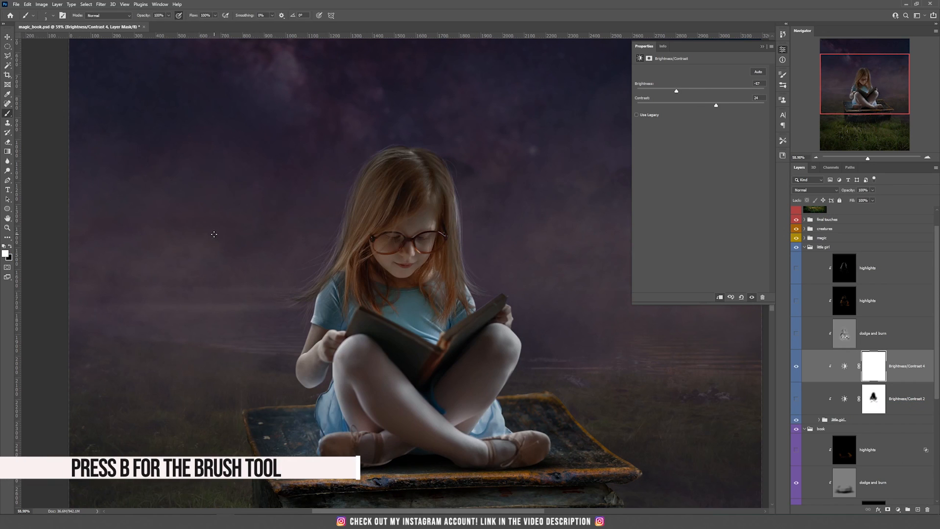
Mask the new Brightness/Contrast adjustment off the girl's face, hair and shirt with a soft round brush in black.
{"action": "right_click", "coordinate": [239, 233]}
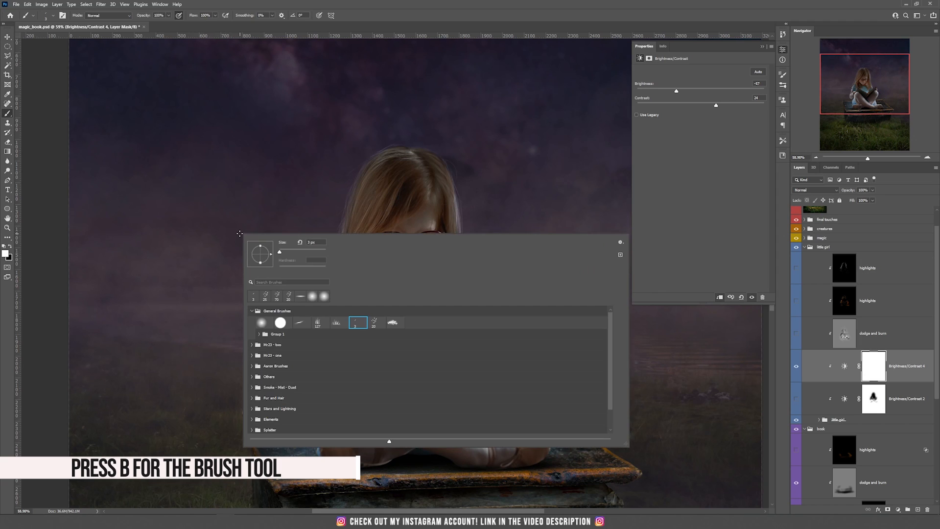
{"action": "left_click", "coordinate": [262, 323]}
{"action": "key", "text": "Return"}
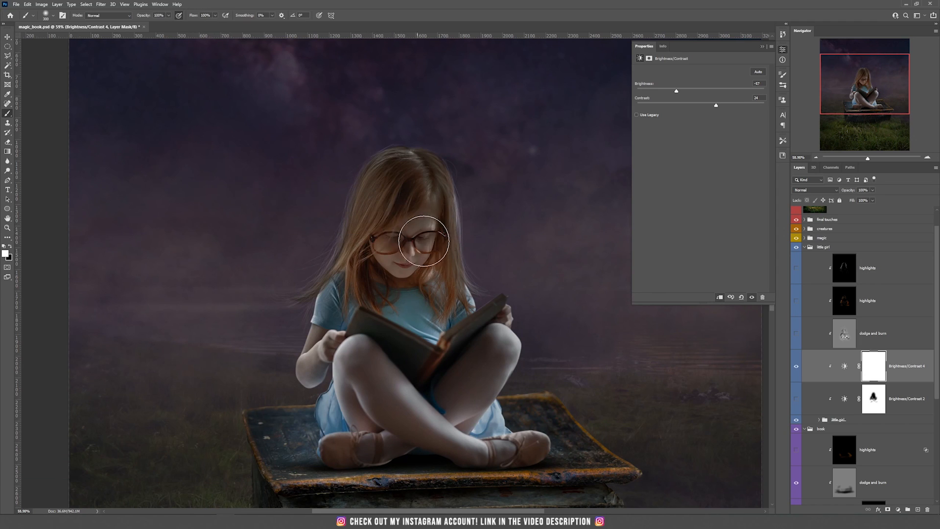
{"action": "key", "text": "x"}
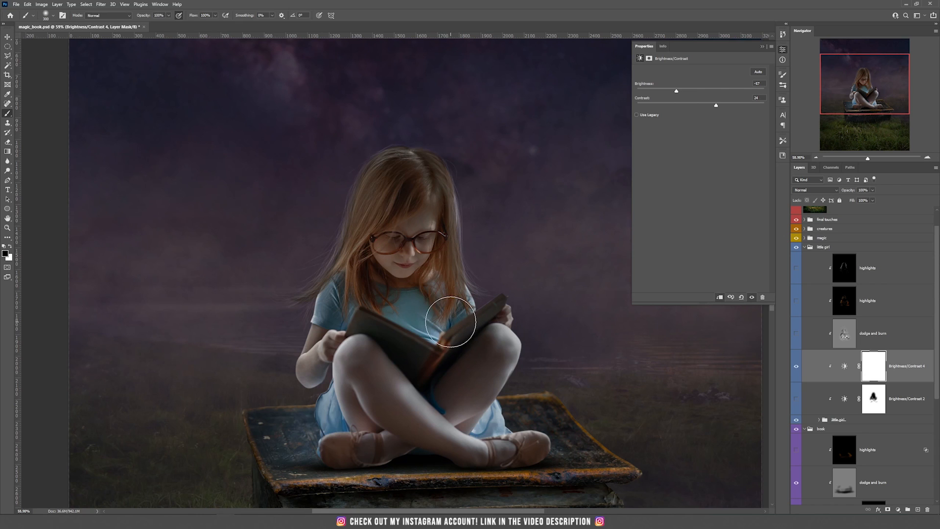
{"action": "mouse_move", "coordinate": [432, 319]}
{"action": "left_mouse_down"}
{"action": "mouse_move", "coordinate": [411, 219]}
{"action": "mouse_move", "coordinate": [401, 318]}
{"action": "mouse_move", "coordinate": [399, 251]}
{"action": "mouse_move", "coordinate": [441, 275]}
{"action": "mouse_move", "coordinate": [439, 306]}
{"action": "left_mouse_up"}
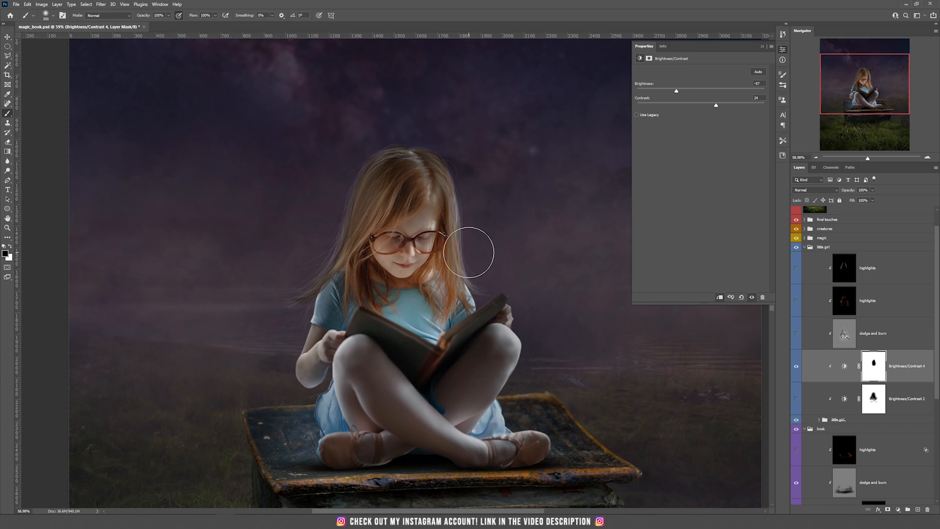
{"action": "mouse_move", "coordinate": [440, 331]}
{"action": "left_mouse_down"}
{"action": "mouse_move", "coordinate": [468, 347]}
{"action": "mouse_move", "coordinate": [448, 362]}
{"action": "mouse_move", "coordinate": [391, 305]}
{"action": "mouse_move", "coordinate": [378, 236]}
{"action": "mouse_move", "coordinate": [407, 195]}
{"action": "mouse_move", "coordinate": [435, 233]}
{"action": "mouse_move", "coordinate": [455, 326]}
{"action": "left_mouse_up"}
Delete the new Brightness/Contrast adjustment and keep Brightness/Contrast 2 visible, with the dodge and burn layer hidden.
{"action": "left_click", "coordinate": [927, 510]}
{"action": "left_click", "coordinate": [796, 335]}
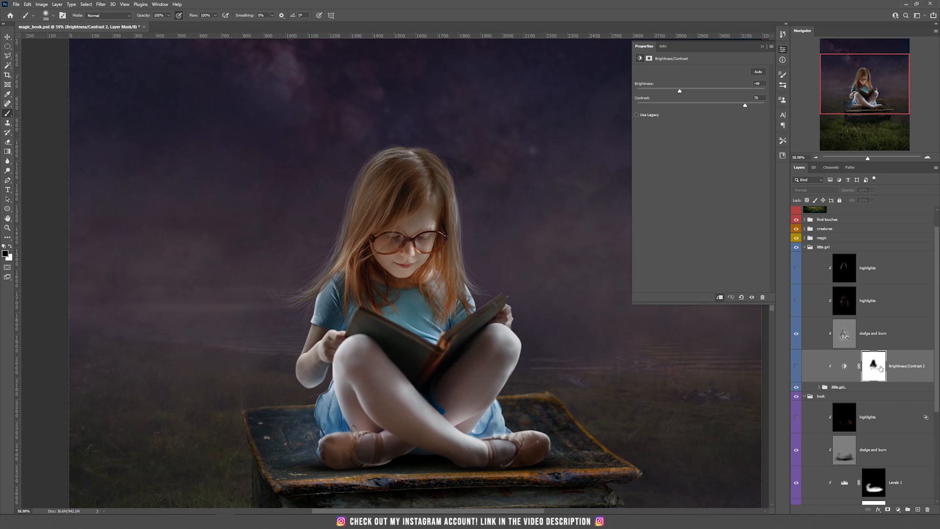
{"action": "scroll", "coordinate": [878, 363], "scroll_direction": "down", "scroll_amount": 2}
{"action": "left_click", "coordinate": [881, 390]}
{"action": "left_click", "coordinate": [889, 312]}
{"action": "left_click", "coordinate": [797, 269]}
{"action": "left_click", "coordinate": [796, 300]}
Add a clipped Soft Light layer filled with neutral gray above Brightness/Contrast 2 and set the brush flow to 5%.
{"action": "key", "text": "ctrl+shift+n"}
{"action": "left_click", "coordinate": [439, 188]}
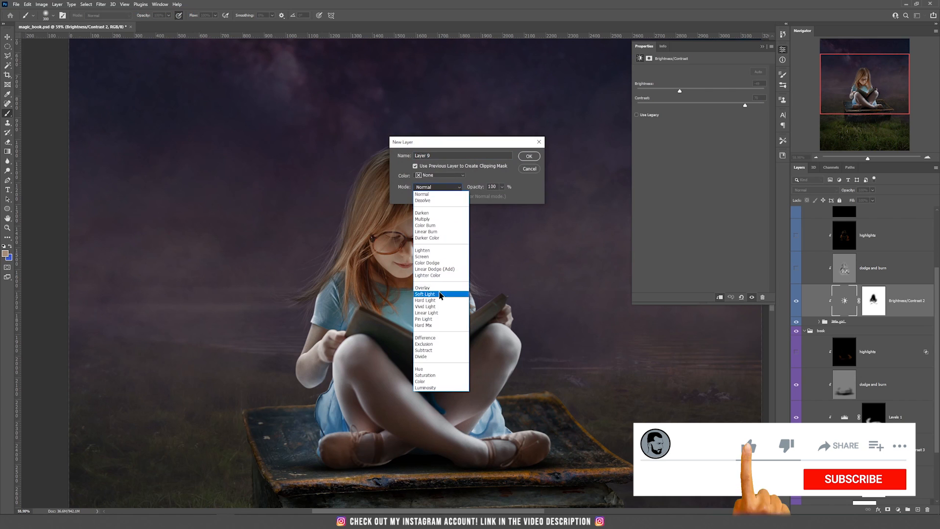
{"action": "left_click", "coordinate": [437, 295]}
{"action": "left_click", "coordinate": [414, 197]}
{"action": "left_click", "coordinate": [529, 154]}
{"action": "left_click", "coordinate": [215, 16]}
Dodge and burn the girl's figure on the neutral gray layer with a small soft brush.
{"action": "scroll", "coordinate": [399, 242], "scroll_direction": "up", "scroll_amount": 5}
{"action": "left_click_drag", "start_coordinate": [400, 242], "coordinate": [342, 129]}
{"action": "key", "text": "bracketleft"}
{"action": "key", "text": "bracketleft"}
{"action": "key", "text": "bracketleft"}
{"action": "key", "text": "bracketleft"}
{"action": "key", "text": "bracketleft"}
{"action": "key", "text": "bracketleft"}
{"action": "key", "text": "bracketleft"}
{"action": "key", "text": "bracketleft"}
{"action": "key", "text": "bracketleft"}
{"action": "key", "text": "bracketleft"}
{"action": "left_click_drag", "start_coordinate": [247, 201], "coordinate": [226, 254]}
{"action": "left_click_drag", "start_coordinate": [421, 68], "coordinate": [401, 155]}
{"action": "left_click_drag", "start_coordinate": [292, 120], "coordinate": [238, 210]}
{"action": "scroll", "coordinate": [429, 264], "scroll_direction": "down", "scroll_amount": 5}
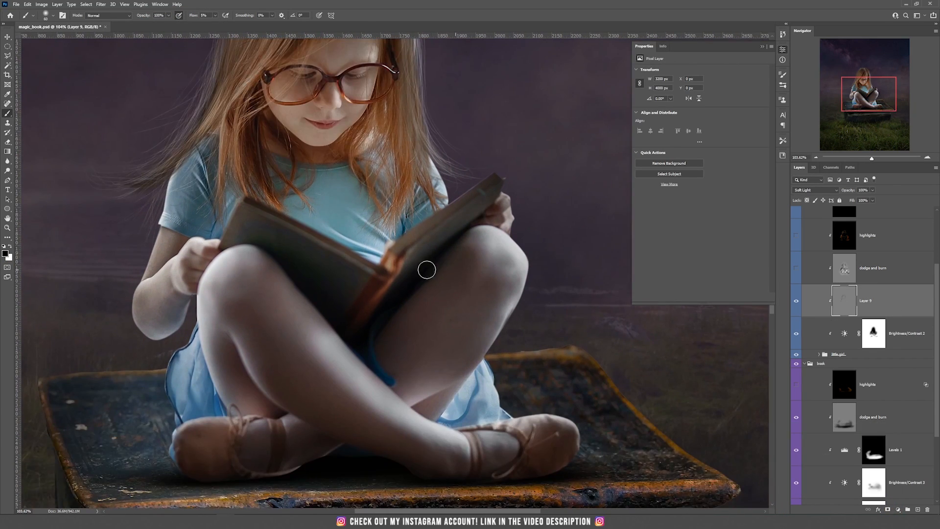
{"action": "left_click_drag", "start_coordinate": [454, 211], "coordinate": [476, 169]}
{"action": "scroll", "coordinate": [304, 275], "scroll_direction": "down", "scroll_amount": 5}
{"action": "left_click_drag", "start_coordinate": [314, 196], "coordinate": [323, 373]}
Delete the new Soft Light layer and show the prepared dodge and burn layer.
{"action": "key", "text": "Delete"}
{"action": "left_click", "coordinate": [796, 268]}
{"action": "scroll", "coordinate": [462, 269], "scroll_direction": "down", "scroll_amount": 3}
{"action": "scroll", "coordinate": [462, 269], "scroll_direction": "up", "scroll_amount": 3}
{"action": "scroll", "coordinate": [863, 324], "scroll_direction": "up", "scroll_amount": 3}
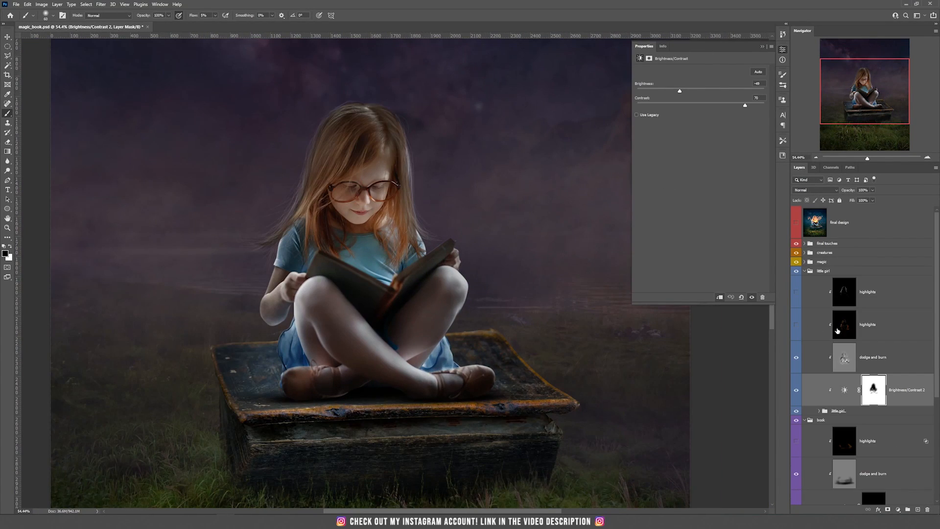
Compare the girl with and without the lower prepared highlights layer.
{"action": "left_click", "coordinate": [863, 324]}
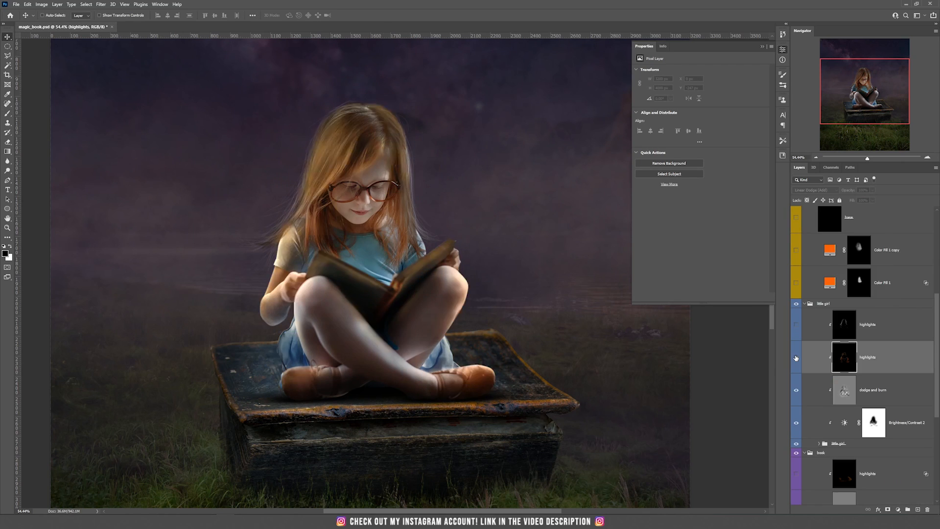
{"action": "left_click", "coordinate": [796, 360]}
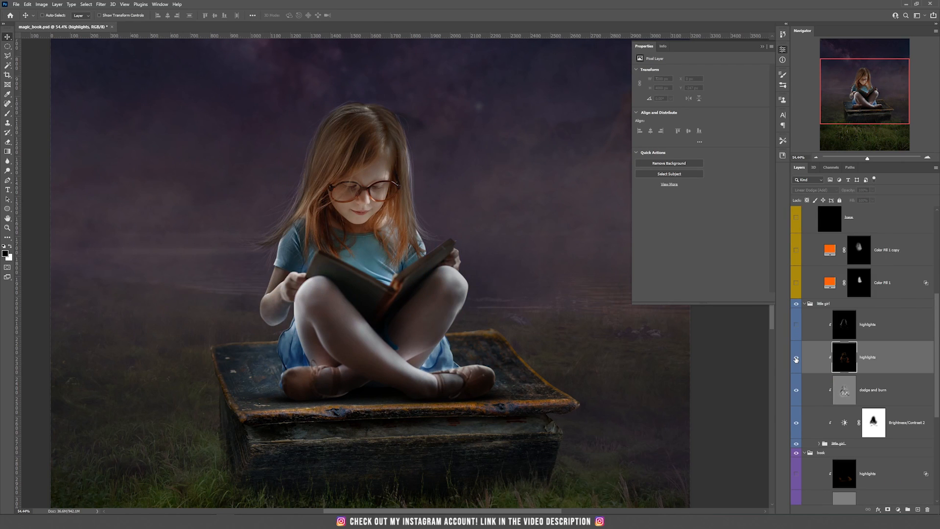
{"action": "left_click", "coordinate": [796, 360]}
{"action": "left_click", "coordinate": [796, 360]}
Add a clipped layer in Linear Dodge (Add) mode filled with neutral black above the lower highlights layer.
{"action": "left_click", "coordinate": [57, 4]}
{"action": "mouse_move", "coordinate": [63, 10]}
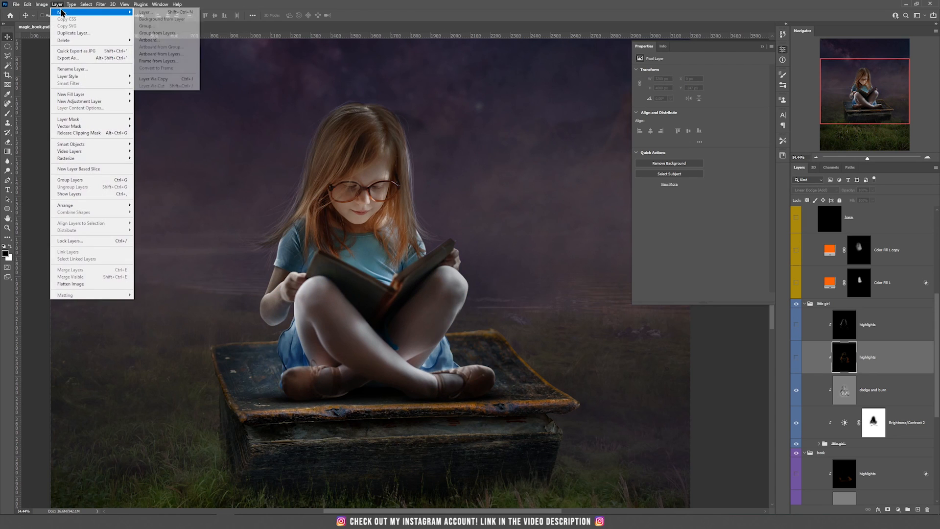
{"action": "left_click", "coordinate": [157, 12]}
{"action": "left_click", "coordinate": [437, 186]}
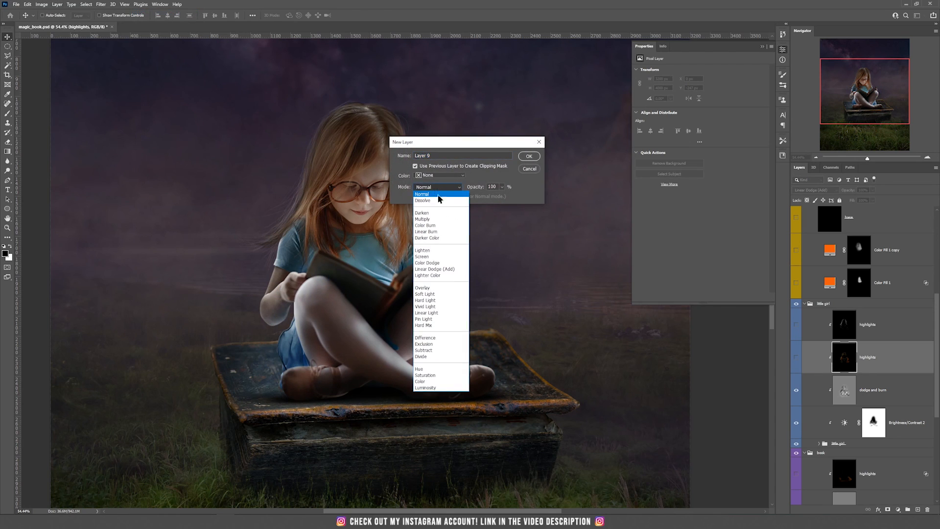
{"action": "left_click", "coordinate": [442, 271]}
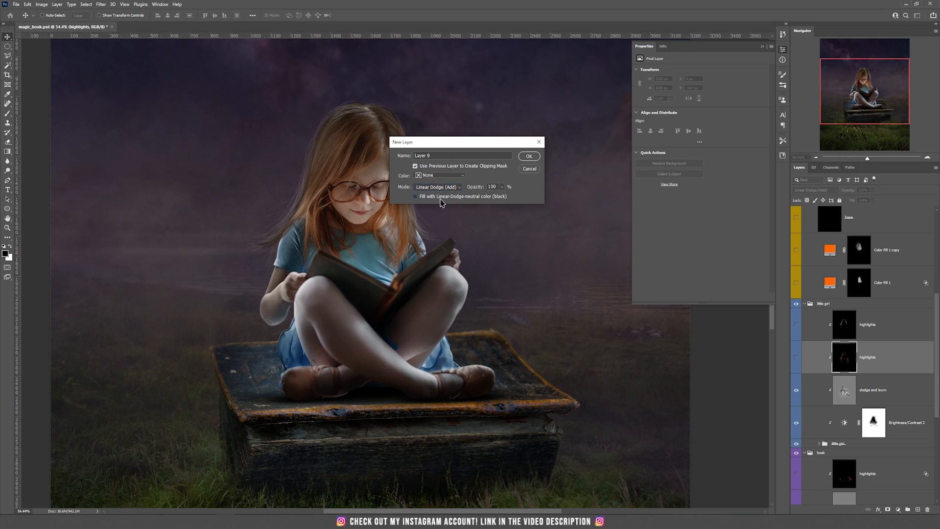
{"action": "key", "text": "Return"}
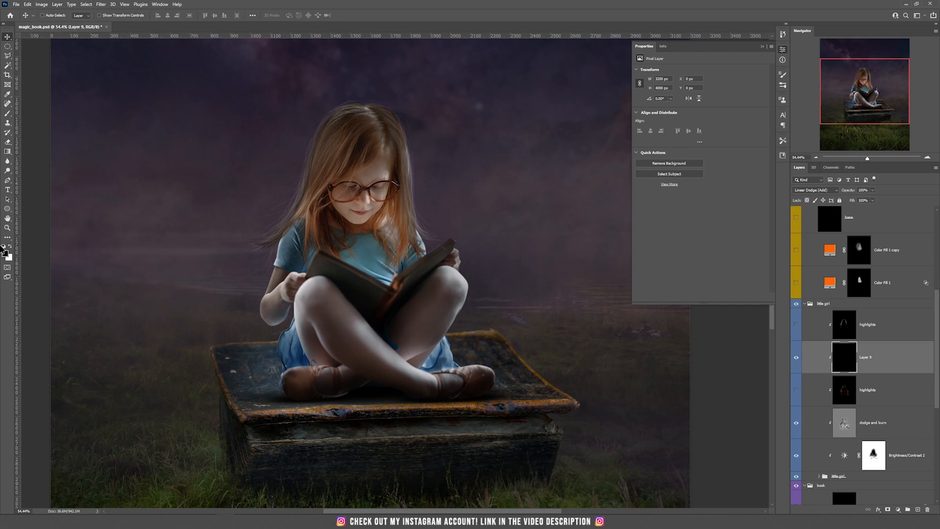
Paint soft orange highlights on the girl's sleeve, arm and the open book with a small brush at 5% flow.
{"action": "left_click", "coordinate": [5, 253]}
{"action": "left_click", "coordinate": [713, 398]}
{"action": "left_click_drag", "start_coordinate": [696, 349], "coordinate": [717, 313]}
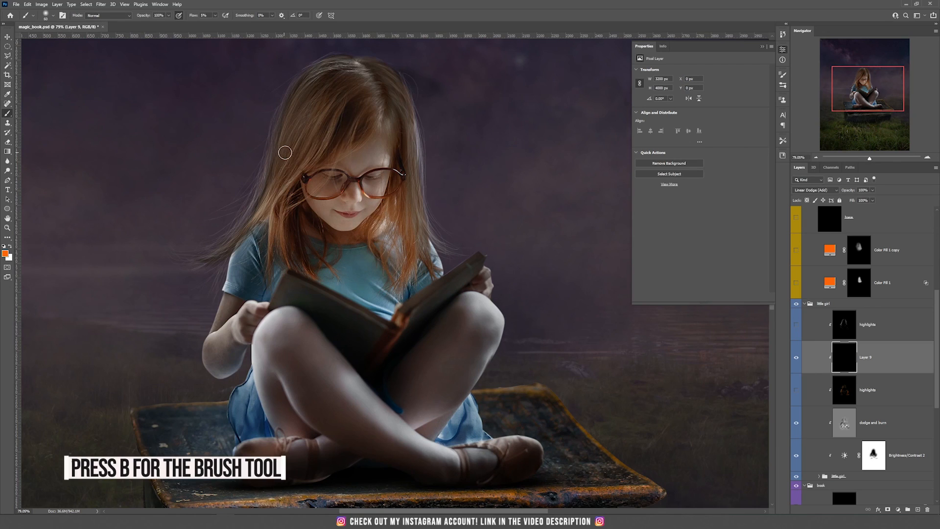
{"action": "key", "text": "bracketleft"}
{"action": "key", "text": "bracketleft"}
{"action": "key", "text": "bracketleft"}
{"action": "key", "text": "bracketleft"}
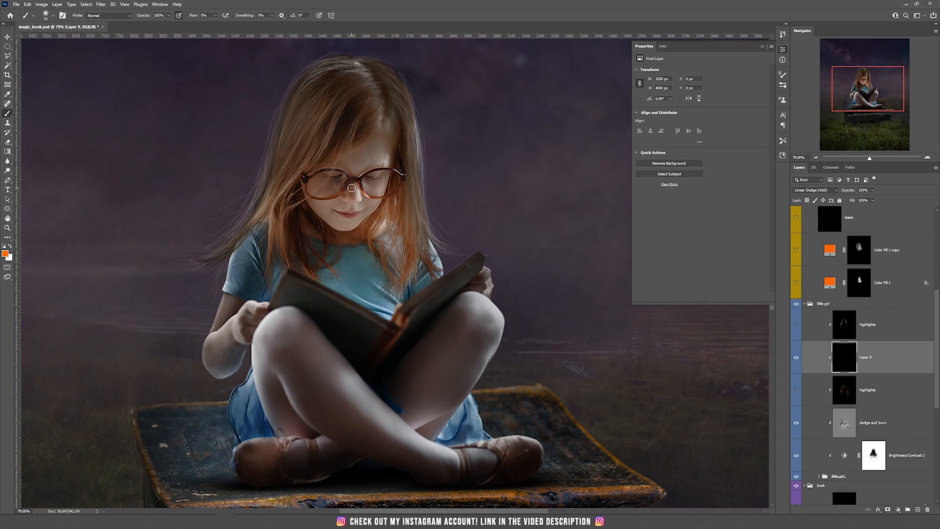
{"action": "key", "text": "bracketright"}
{"action": "key", "text": "bracketright"}
{"action": "key", "text": "bracketright"}
{"action": "key", "text": "bracketright"}
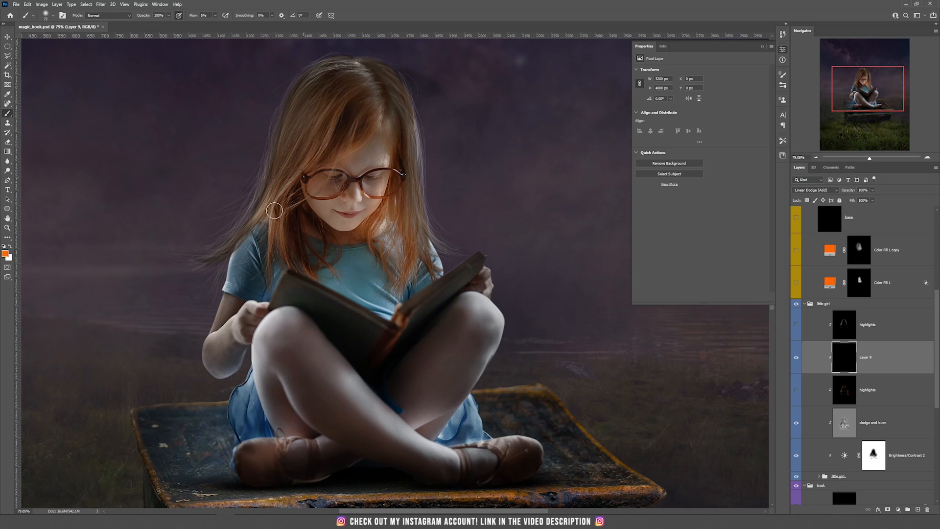
{"action": "mouse_move", "coordinate": [219, 322]}
{"action": "left_mouse_down"}
{"action": "mouse_move", "coordinate": [224, 315]}
{"action": "mouse_move", "coordinate": [212, 353]}
{"action": "left_mouse_up"}
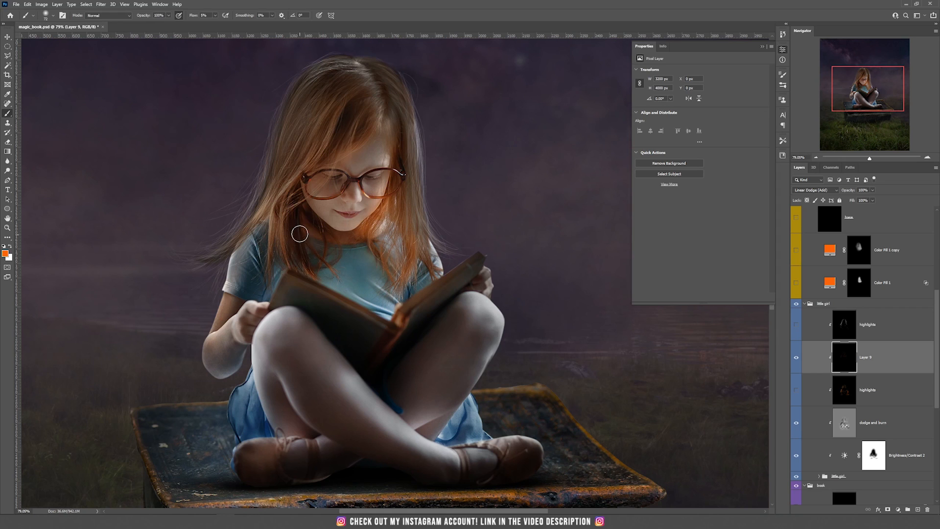
{"action": "left_click_drag", "start_coordinate": [328, 312], "coordinate": [306, 259]}
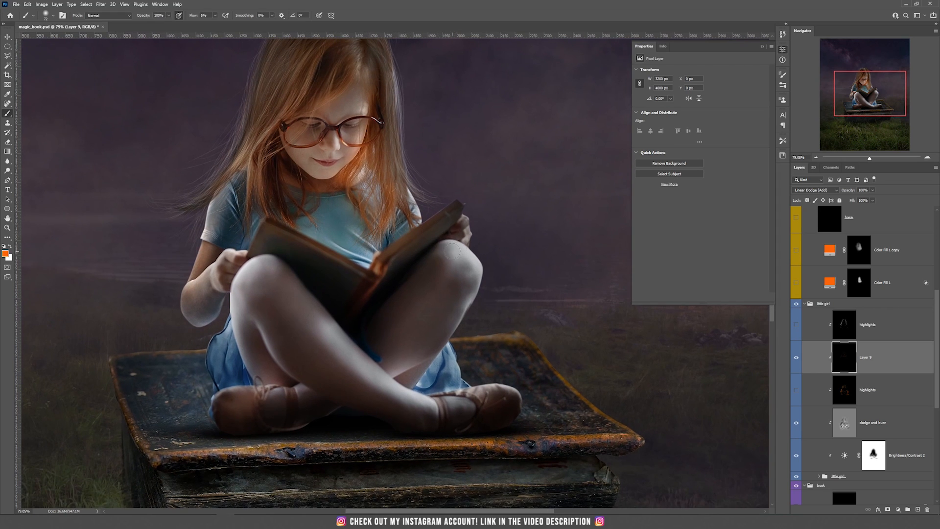
Paint orange glow on the girl's shoes and over her hair, using a larger brush for the hair.
{"action": "left_click_drag", "start_coordinate": [468, 394], "coordinate": [497, 394]}
{"action": "left_click_drag", "start_coordinate": [223, 392], "coordinate": [261, 416]}
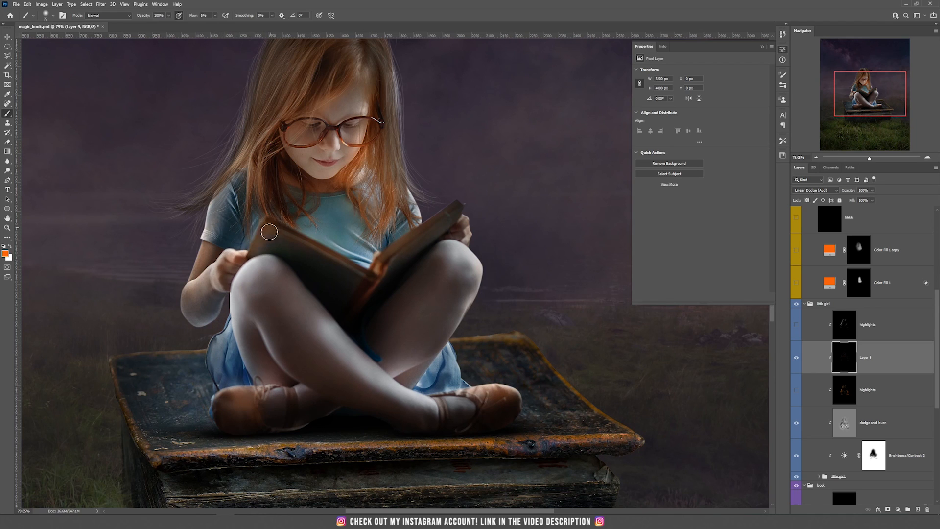
{"action": "left_click_drag", "start_coordinate": [285, 109], "coordinate": [286, 196]}
{"action": "left_click_drag", "start_coordinate": [344, 168], "coordinate": [373, 149]}
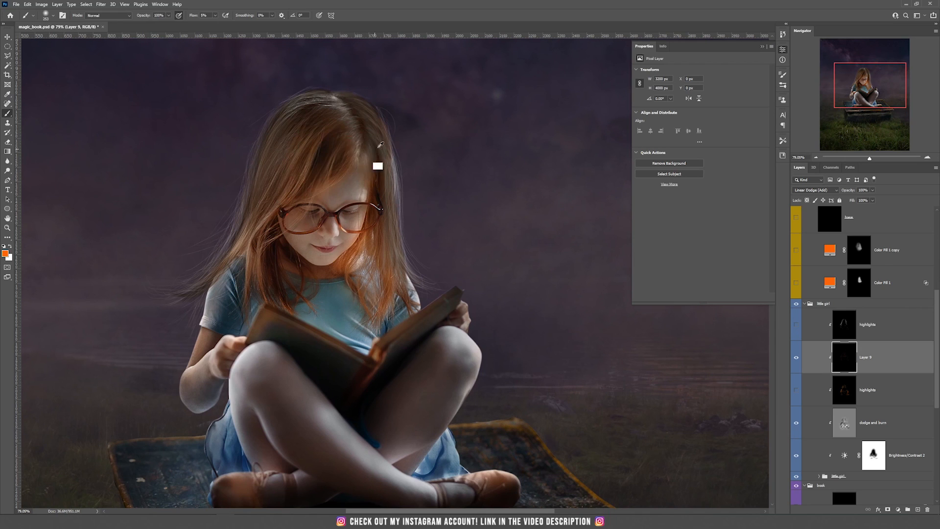
{"action": "mouse_move", "coordinate": [400, 233]}
{"action": "left_mouse_down"}
{"action": "mouse_move", "coordinate": [411, 254]}
{"action": "mouse_move", "coordinate": [363, 166]}
{"action": "mouse_move", "coordinate": [314, 145]}
{"action": "mouse_move", "coordinate": [331, 162]}
{"action": "mouse_move", "coordinate": [335, 103]}
{"action": "mouse_move", "coordinate": [313, 119]}
{"action": "mouse_move", "coordinate": [270, 216]}
{"action": "mouse_move", "coordinate": [279, 155]}
{"action": "mouse_move", "coordinate": [292, 159]}
{"action": "mouse_move", "coordinate": [239, 249]}
{"action": "mouse_move", "coordinate": [329, 132]}
{"action": "mouse_move", "coordinate": [377, 124]}
{"action": "mouse_move", "coordinate": [383, 282]}
{"action": "mouse_move", "coordinate": [401, 252]}
{"action": "left_mouse_up"}
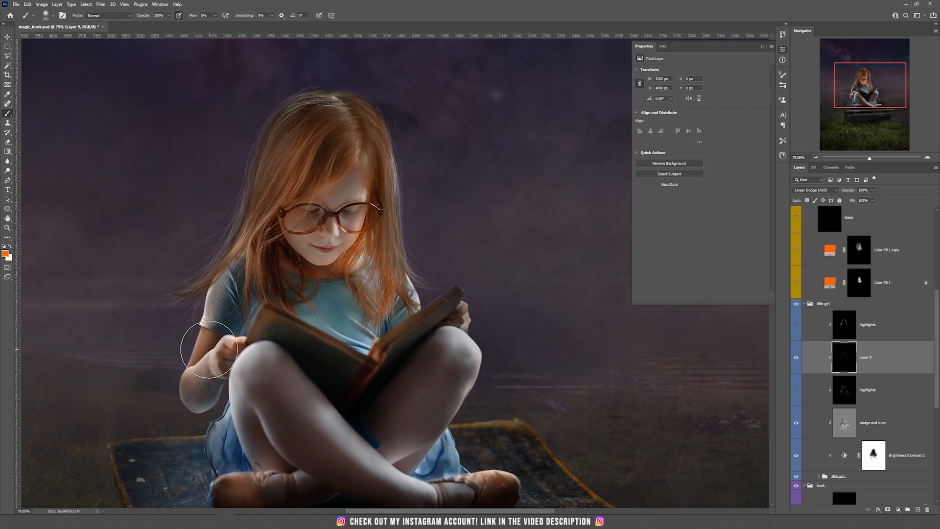
{"action": "scroll", "coordinate": [277, 368], "scroll_direction": "down", "scroll_amount": 3}
{"action": "scroll", "coordinate": [277, 368], "scroll_direction": "down", "scroll_amount": 1}
Delete the newly painted orange layer and show the lower prepared highlights layer.
{"action": "key", "text": "v"}
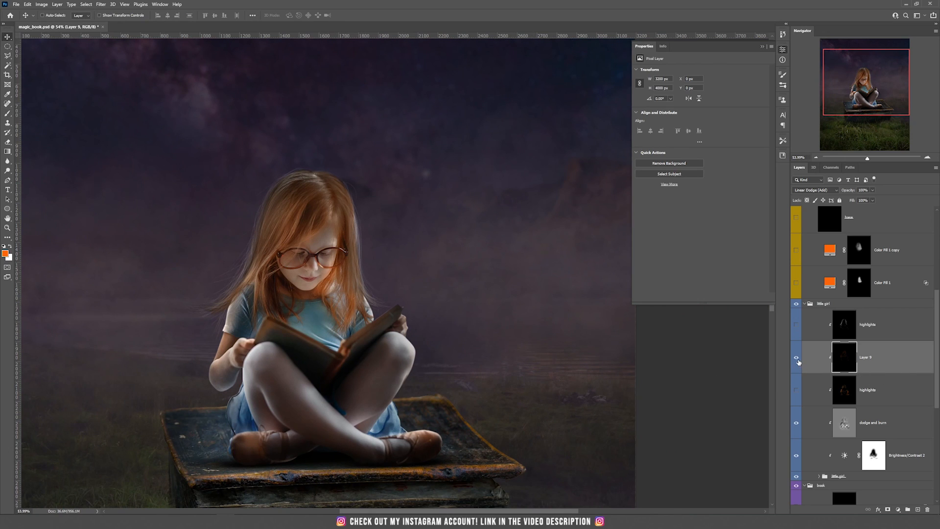
{"action": "left_click", "coordinate": [797, 358]}
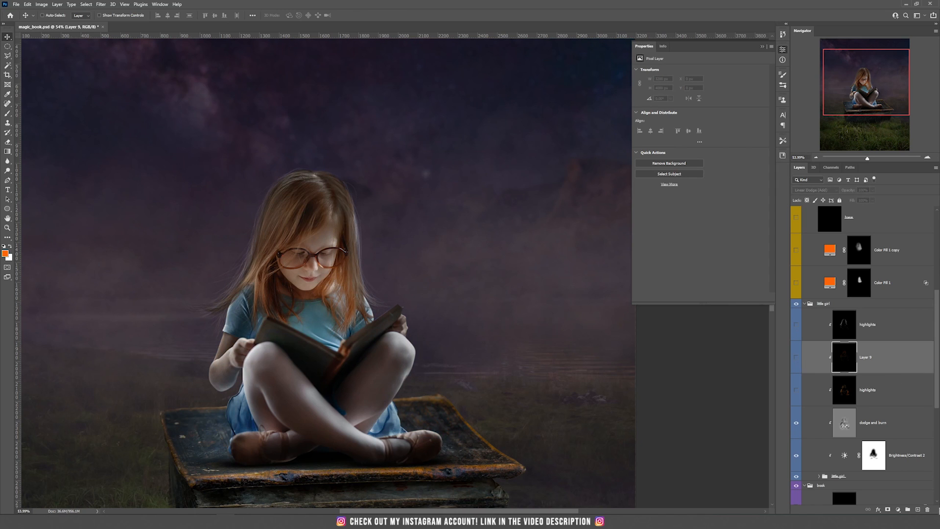
{"action": "left_click_drag", "start_coordinate": [924, 510], "coordinate": [926, 509]}
{"action": "left_click", "coordinate": [797, 358]}
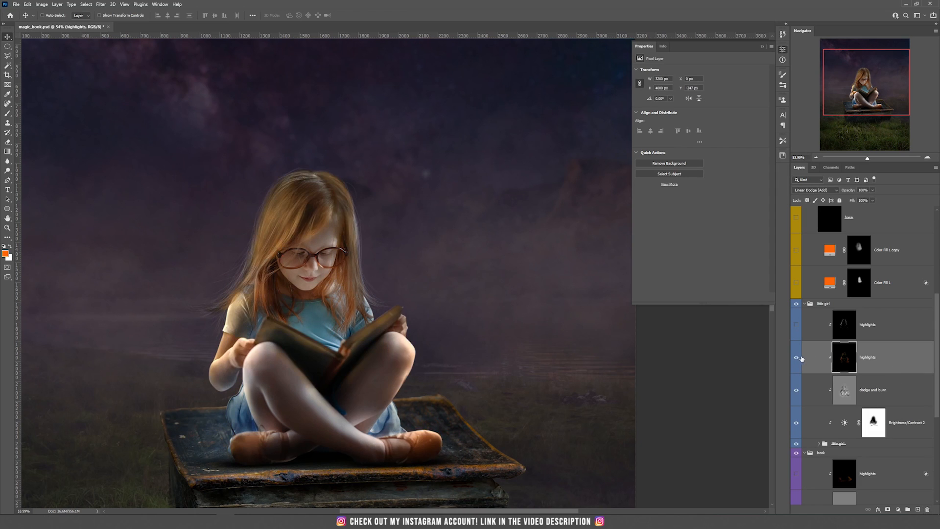
Compare the girl with and without the upper prepared highlights layer.
{"action": "scroll", "coordinate": [339, 319], "scroll_direction": "up", "scroll_amount": 3}
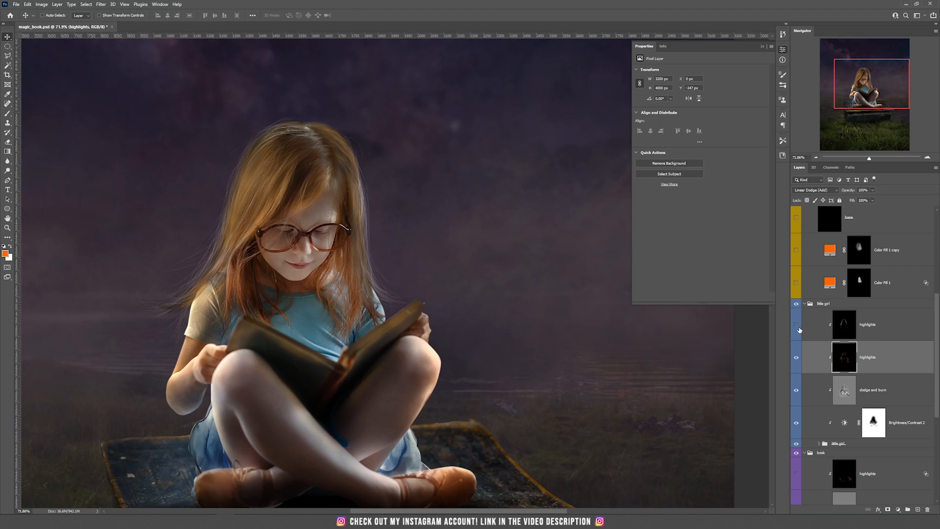
{"action": "left_click", "coordinate": [799, 329]}
{"action": "left_click", "coordinate": [798, 329]}
{"action": "left_click", "coordinate": [799, 330]}
Create another clipped Linear Dodge (Add) layer filled with neutral black between the two prepared highlights layers.
{"action": "left_click", "coordinate": [57, 5]}
{"action": "mouse_move", "coordinate": [62, 14]}
{"action": "left_click", "coordinate": [147, 11]}
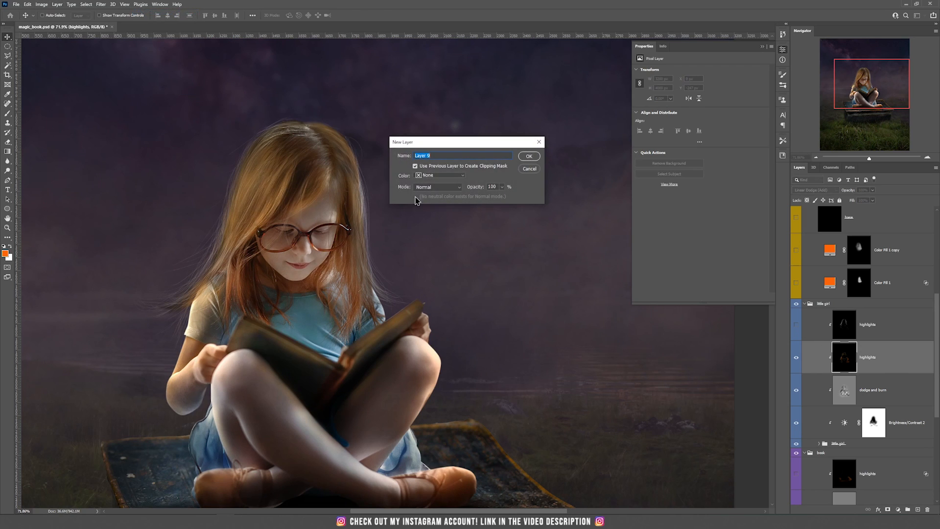
{"action": "left_click", "coordinate": [431, 189]}
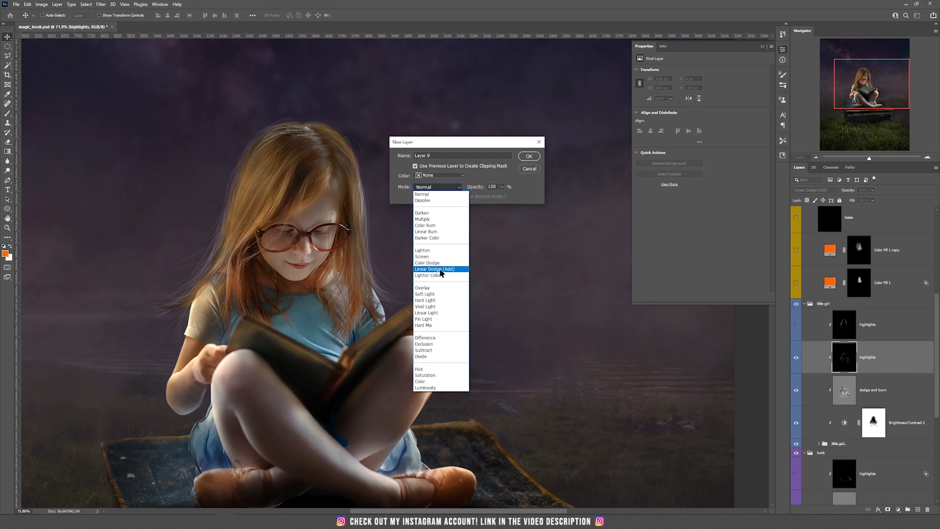
{"action": "left_click", "coordinate": [441, 269]}
{"action": "left_click", "coordinate": [529, 156]}
Paint fine white highlights along the girl's forearm, elbow and fingers at the left-hand side of the book with a small brush.
{"action": "key", "text": "b"}
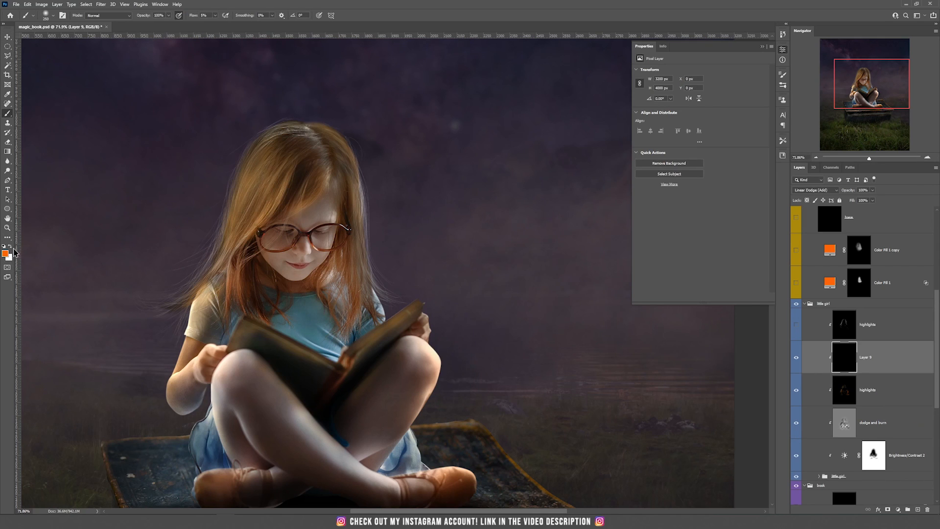
{"action": "key", "text": "bracketleft"}
{"action": "key", "text": "bracketleft"}
{"action": "key", "text": "bracketleft"}
{"action": "key", "text": "bracketleft"}
{"action": "key", "text": "bracketleft"}
{"action": "key", "text": "bracketleft"}
{"action": "key", "text": "bracketleft"}
{"action": "key", "text": "bracketleft"}
{"action": "scroll", "coordinate": [184, 307], "scroll_direction": "up", "scroll_amount": 5}
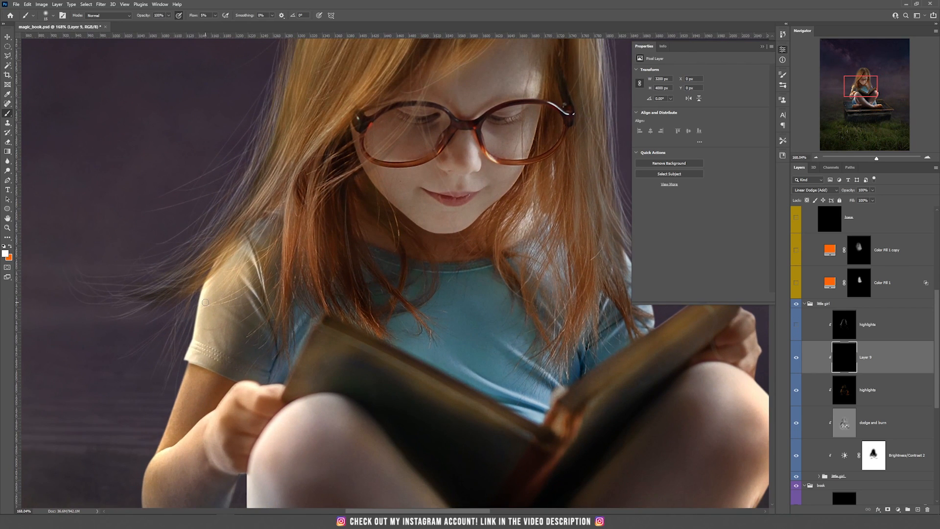
{"action": "left_click_drag", "start_coordinate": [250, 306], "coordinate": [294, 212]}
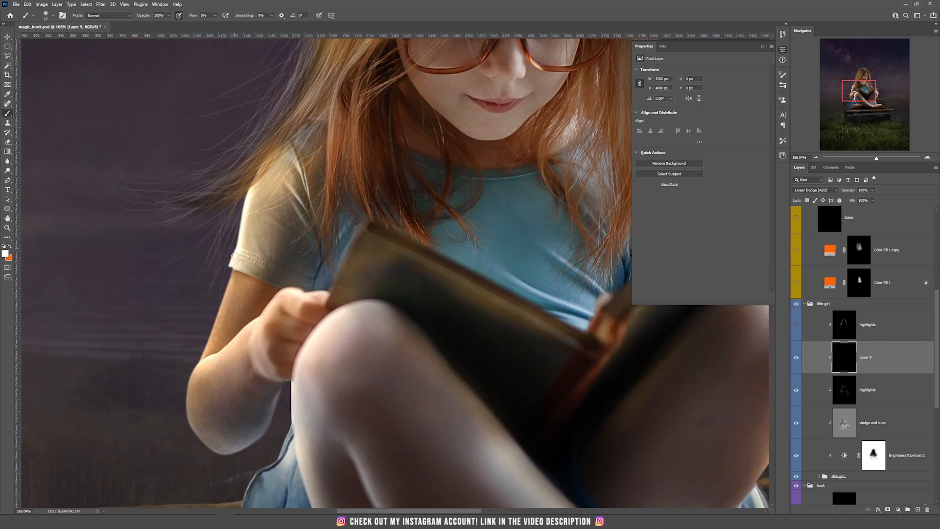
{"action": "left_click_drag", "start_coordinate": [231, 283], "coordinate": [201, 359]}
{"action": "mouse_move", "coordinate": [244, 329]}
{"action": "left_mouse_down"}
{"action": "mouse_move", "coordinate": [221, 353]}
{"action": "mouse_move", "coordinate": [272, 303]}
{"action": "left_mouse_up"}
{"action": "left_click_drag", "start_coordinate": [256, 338], "coordinate": [270, 378]}
{"action": "left_click_drag", "start_coordinate": [283, 316], "coordinate": [302, 302]}
{"action": "left_click_drag", "start_coordinate": [302, 297], "coordinate": [332, 292]}
{"action": "left_click_drag", "start_coordinate": [269, 351], "coordinate": [286, 363]}
{"action": "mouse_move", "coordinate": [192, 367]}
{"action": "left_mouse_down"}
{"action": "mouse_move", "coordinate": [226, 453]}
{"action": "mouse_move", "coordinate": [197, 373]}
{"action": "left_mouse_up"}
Paint fine white highlights on the fingers and wrist of the hand holding the right-hand side of the book.
{"action": "left_click_drag", "start_coordinate": [573, 308], "coordinate": [491, 288]}
{"action": "scroll", "coordinate": [506, 293], "scroll_direction": "down", "scroll_amount": 3}
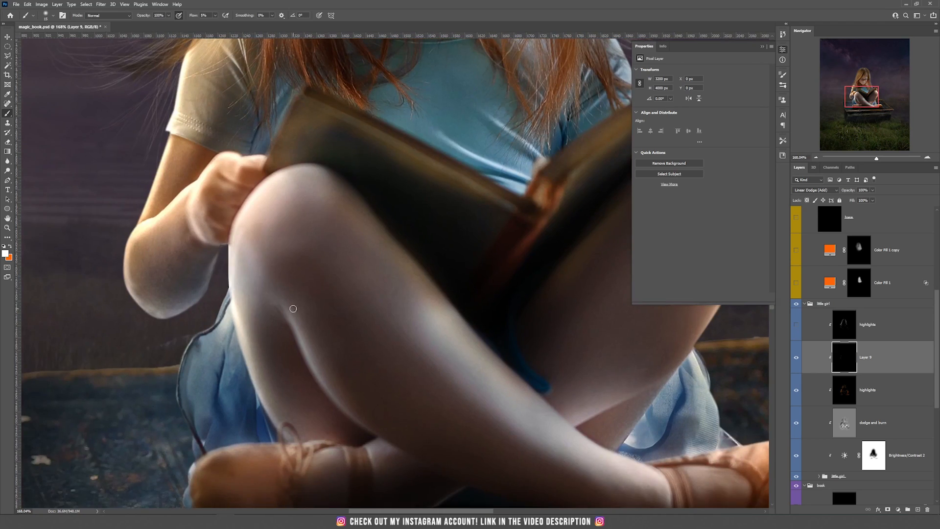
{"action": "scroll", "coordinate": [419, 308], "scroll_direction": "down", "scroll_amount": 3}
{"action": "scroll", "coordinate": [420, 309], "scroll_direction": "right", "scroll_amount": 6}
{"action": "scroll", "coordinate": [345, 191], "scroll_direction": "up", "scroll_amount": 3}
{"action": "scroll", "coordinate": [346, 190], "scroll_direction": "left", "scroll_amount": 2}
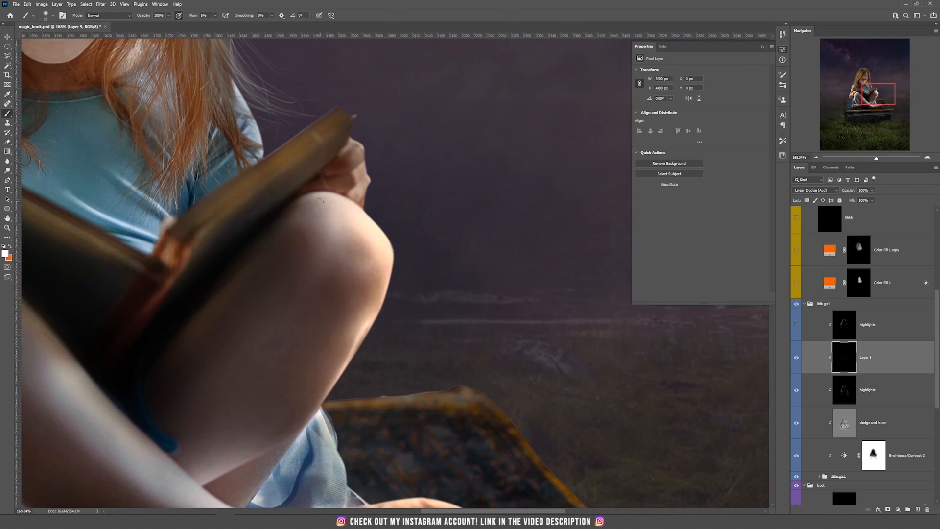
{"action": "left_click_drag", "start_coordinate": [370, 182], "coordinate": [365, 205]}
{"action": "left_click_drag", "start_coordinate": [360, 163], "coordinate": [363, 170]}
{"action": "left_click_drag", "start_coordinate": [328, 171], "coordinate": [357, 164]}
{"action": "left_click_drag", "start_coordinate": [347, 191], "coordinate": [355, 182]}
Paint fine white highlights along the edge of the girl's raised knee and on the strands of her hair.
{"action": "left_click_drag", "start_coordinate": [342, 147], "coordinate": [388, 222]}
{"action": "left_click_drag", "start_coordinate": [291, 42], "coordinate": [376, 253]}
{"action": "scroll", "coordinate": [378, 251], "scroll_direction": "down", "scroll_amount": 5}
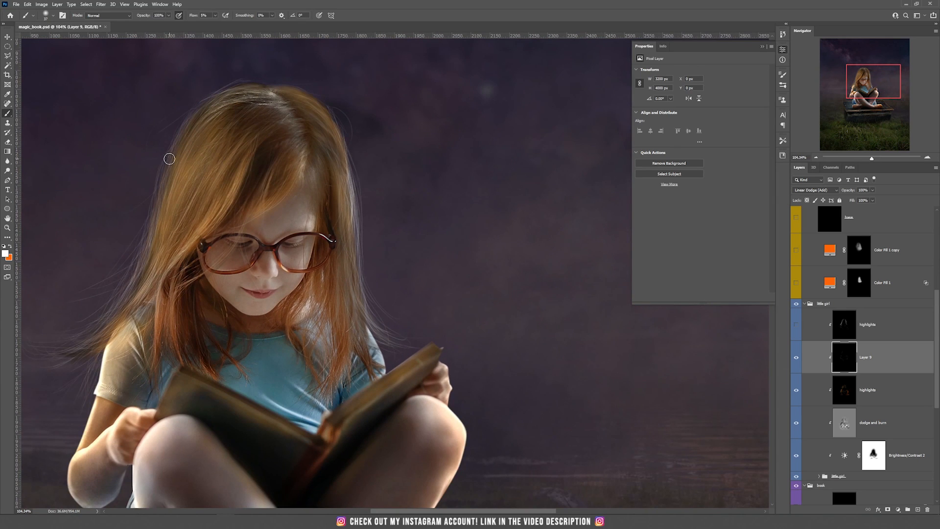
{"action": "left_click_drag", "start_coordinate": [300, 152], "coordinate": [266, 211]}
{"action": "left_click_drag", "start_coordinate": [222, 153], "coordinate": [208, 184]}
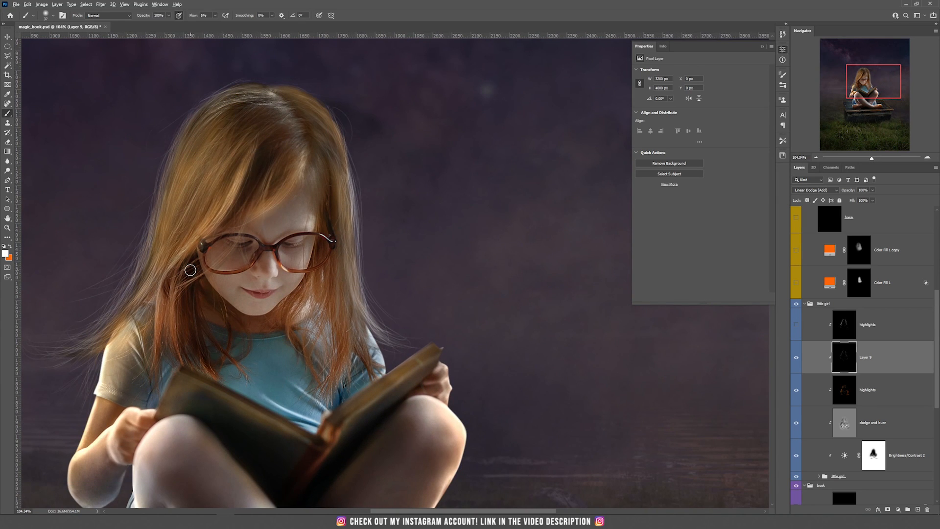
Delete the practice highlights layer, show the upper prepared highlights layer and select the little girl group.
{"action": "scroll", "coordinate": [262, 247], "scroll_direction": "down", "scroll_amount": 11}
{"action": "key", "text": "v"}
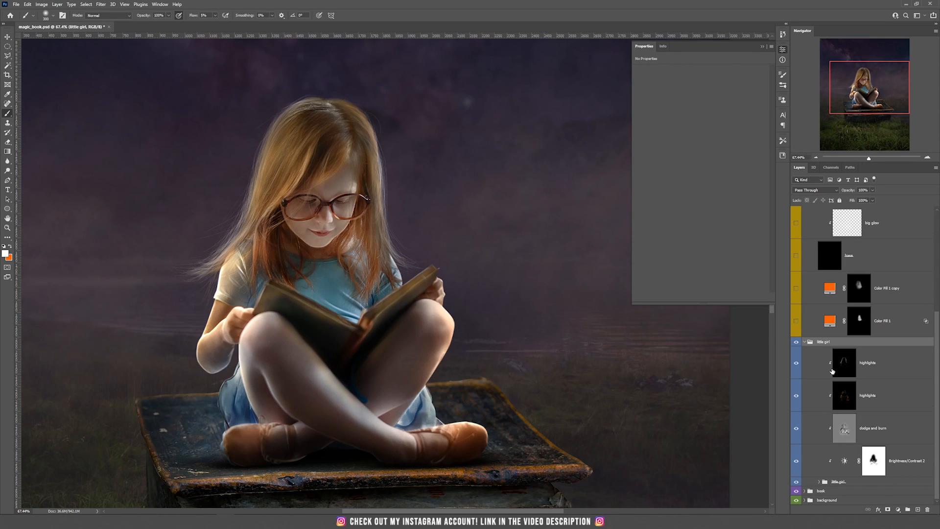
{"action": "key", "text": "v"}
{"action": "scroll", "coordinate": [383, 281], "scroll_direction": "up", "scroll_amount": 3}
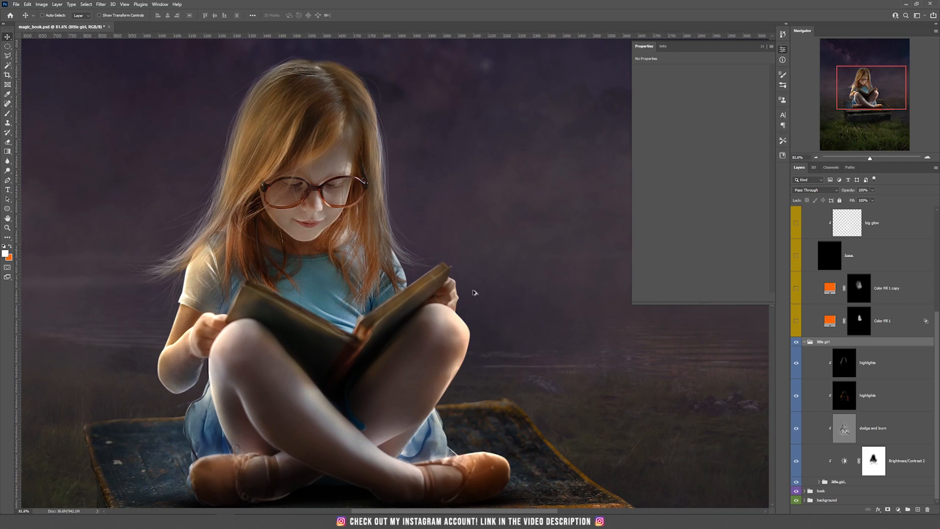
Add a saturated orange Solid Color fill layer above the highlights layers in the little girl group.
{"action": "left_click", "coordinate": [898, 510]}
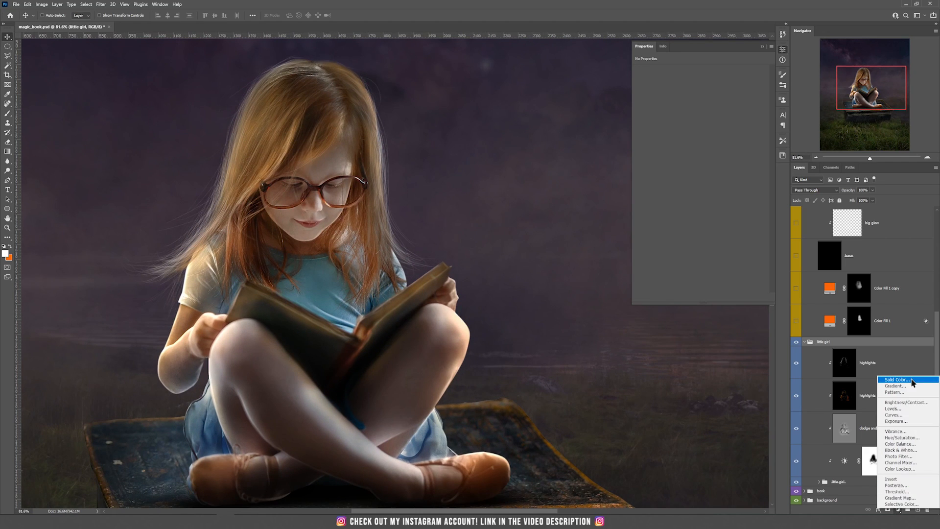
{"action": "left_click", "coordinate": [913, 383]}
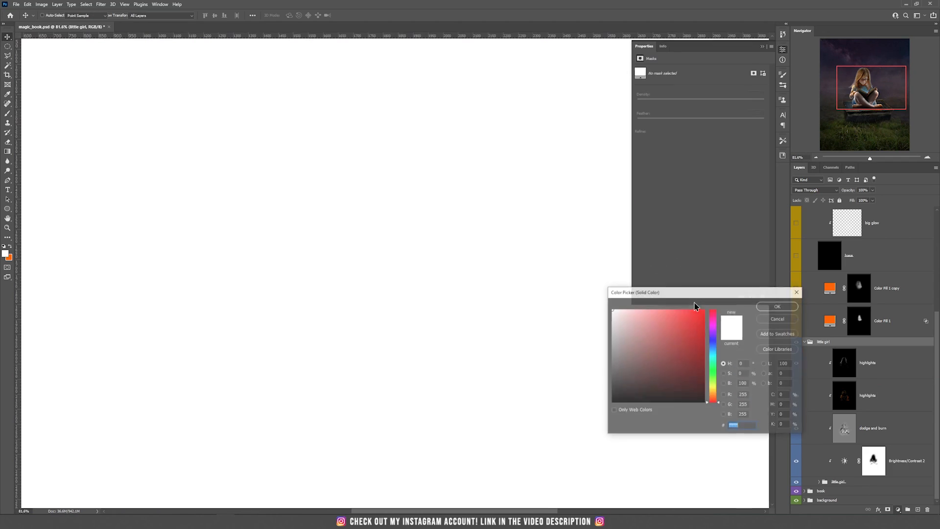
{"action": "left_click", "coordinate": [713, 395]}
{"action": "left_click_drag", "start_coordinate": [699, 333], "coordinate": [727, 307]}
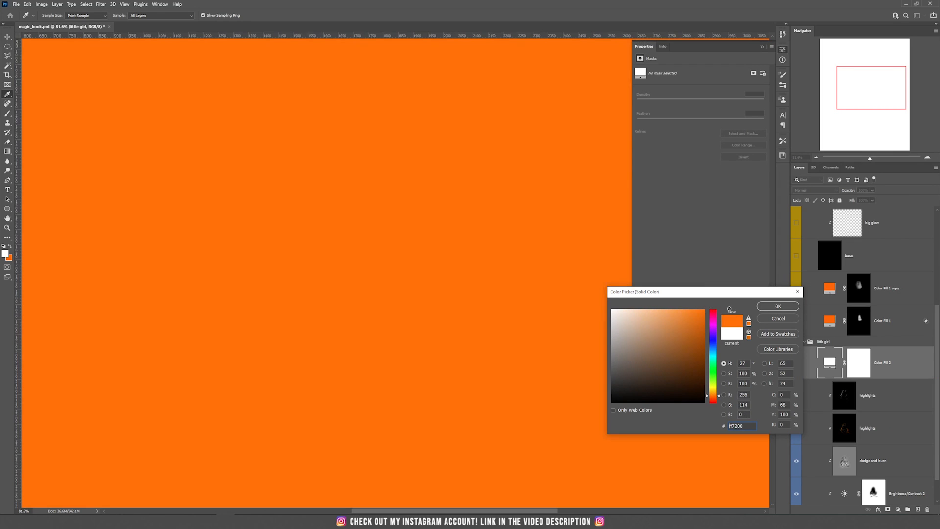
{"action": "left_click", "coordinate": [713, 396]}
{"action": "left_click", "coordinate": [769, 307]}
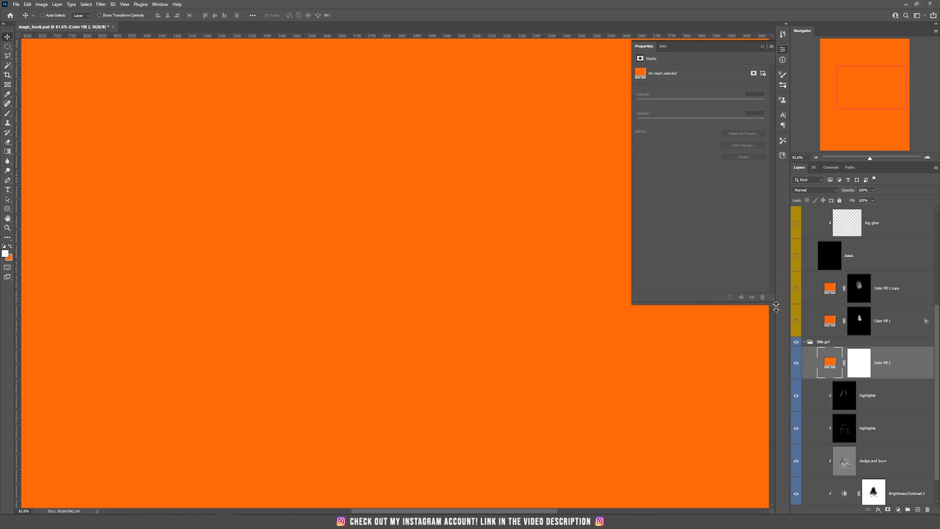
Invert the orange fill layer's mask to black and set the layer's blend mode to Color Dodge.
{"action": "left_click", "coordinate": [863, 365]}
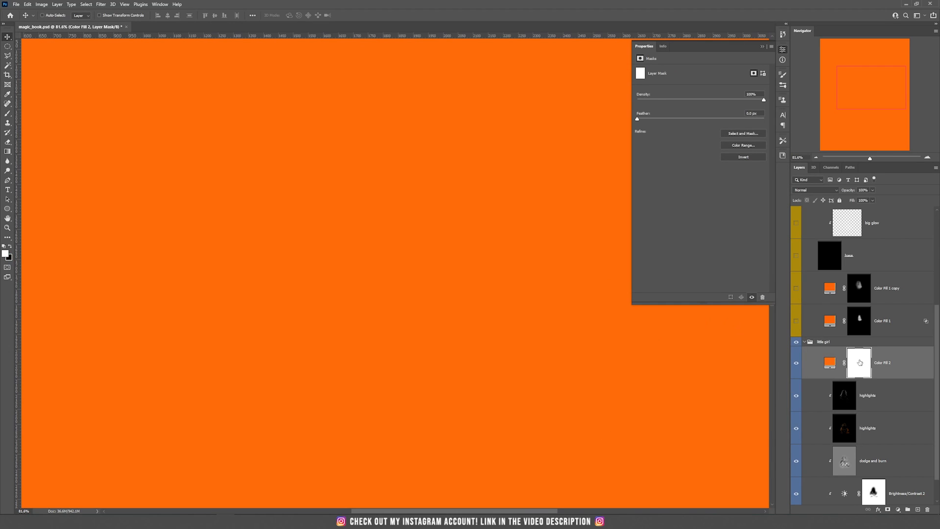
{"action": "left_click", "coordinate": [744, 157]}
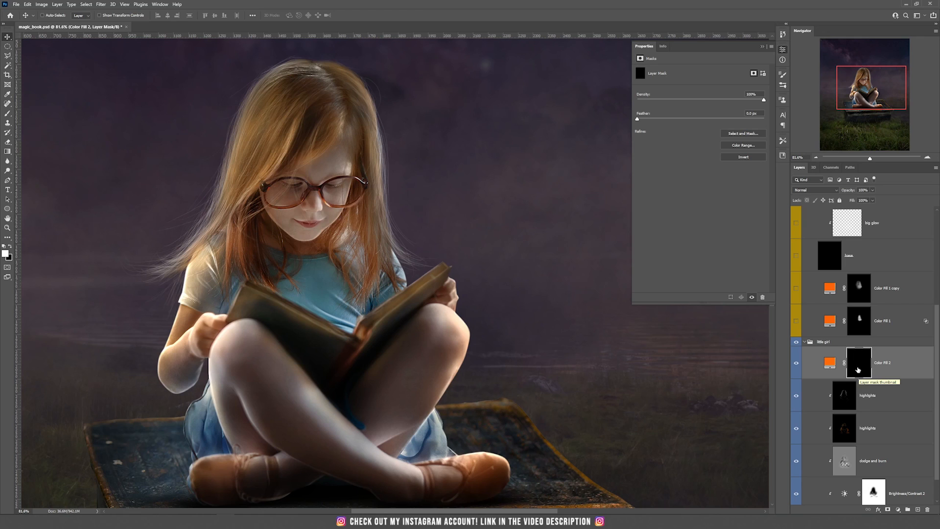
{"action": "left_click", "coordinate": [815, 191]}
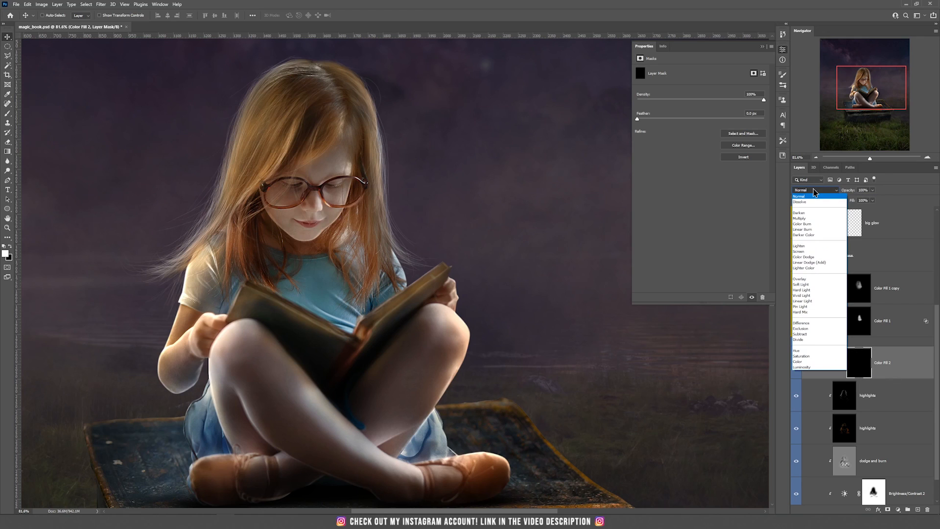
{"action": "left_click", "coordinate": [816, 258]}
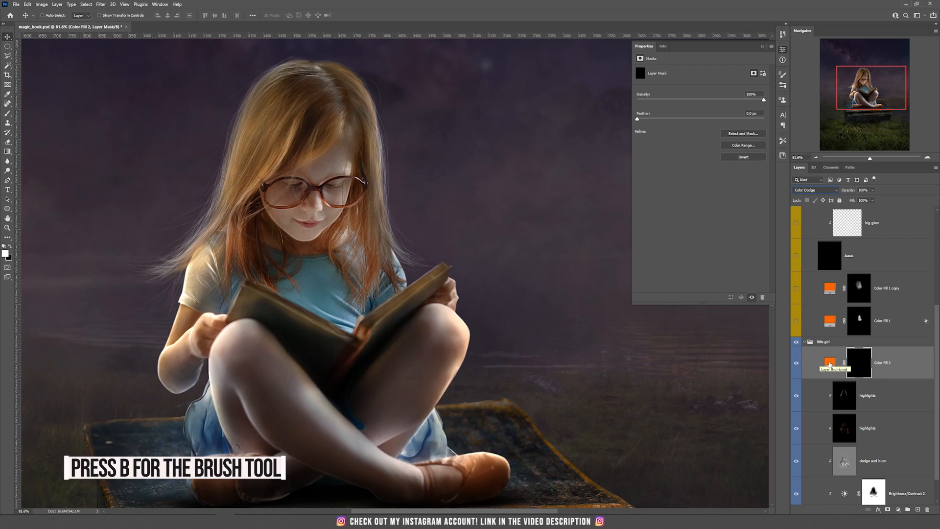
Paint white on the fill layer's mask over the girl's face, front hair, chest and the open book.
{"action": "key", "text": "b"}
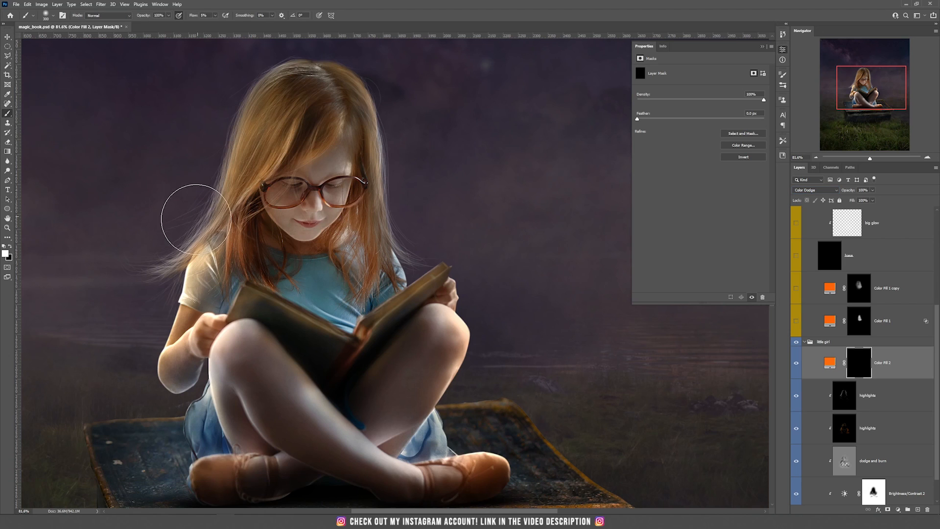
{"action": "key", "text": "bracketleft"}
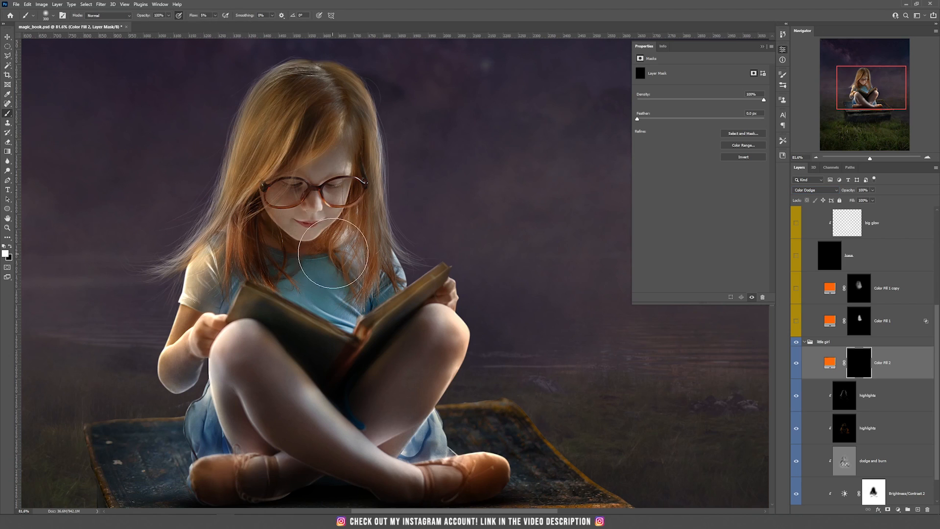
{"action": "mouse_move", "coordinate": [329, 238]}
{"action": "left_mouse_down"}
{"action": "mouse_move", "coordinate": [357, 294]}
{"action": "mouse_move", "coordinate": [339, 309]}
{"action": "mouse_move", "coordinate": [350, 307]}
{"action": "mouse_move", "coordinate": [351, 295]}
{"action": "mouse_move", "coordinate": [322, 277]}
{"action": "mouse_move", "coordinate": [299, 279]}
{"action": "mouse_move", "coordinate": [393, 290]}
{"action": "mouse_move", "coordinate": [361, 244]}
{"action": "mouse_move", "coordinate": [372, 266]}
{"action": "mouse_move", "coordinate": [355, 181]}
{"action": "mouse_move", "coordinate": [338, 152]}
{"action": "mouse_move", "coordinate": [319, 210]}
{"action": "mouse_move", "coordinate": [350, 165]}
{"action": "mouse_move", "coordinate": [316, 202]}
{"action": "mouse_move", "coordinate": [319, 270]}
{"action": "mouse_move", "coordinate": [304, 225]}
{"action": "mouse_move", "coordinate": [282, 247]}
{"action": "mouse_move", "coordinate": [295, 280]}
{"action": "mouse_move", "coordinate": [322, 303]}
{"action": "mouse_move", "coordinate": [276, 190]}
{"action": "mouse_move", "coordinate": [303, 171]}
{"action": "mouse_move", "coordinate": [338, 108]}
{"action": "mouse_move", "coordinate": [310, 134]}
{"action": "mouse_move", "coordinate": [359, 114]}
{"action": "mouse_move", "coordinate": [342, 102]}
{"action": "mouse_move", "coordinate": [363, 210]}
{"action": "mouse_move", "coordinate": [381, 256]}
{"action": "mouse_move", "coordinate": [410, 287]}
{"action": "mouse_move", "coordinate": [333, 299]}
{"action": "mouse_move", "coordinate": [342, 308]}
{"action": "mouse_move", "coordinate": [310, 293]}
{"action": "mouse_move", "coordinate": [299, 263]}
{"action": "mouse_move", "coordinate": [271, 260]}
{"action": "mouse_move", "coordinate": [367, 323]}
{"action": "mouse_move", "coordinate": [376, 308]}
{"action": "mouse_move", "coordinate": [328, 219]}
{"action": "mouse_move", "coordinate": [332, 176]}
{"action": "mouse_move", "coordinate": [308, 188]}
{"action": "mouse_move", "coordinate": [305, 152]}
{"action": "mouse_move", "coordinate": [322, 146]}
{"action": "mouse_move", "coordinate": [349, 180]}
{"action": "mouse_move", "coordinate": [344, 280]}
{"action": "mouse_move", "coordinate": [372, 284]}
{"action": "mouse_move", "coordinate": [330, 300]}
{"action": "mouse_move", "coordinate": [261, 274]}
{"action": "mouse_move", "coordinate": [281, 296]}
{"action": "mouse_move", "coordinate": [244, 324]}
{"action": "mouse_move", "coordinate": [382, 338]}
{"action": "mouse_move", "coordinate": [406, 355]}
{"action": "mouse_move", "coordinate": [429, 327]}
{"action": "mouse_move", "coordinate": [431, 301]}
{"action": "mouse_move", "coordinate": [425, 311]}
{"action": "mouse_move", "coordinate": [248, 313]}
{"action": "mouse_move", "coordinate": [242, 302]}
{"action": "mouse_move", "coordinate": [222, 304]}
{"action": "mouse_move", "coordinate": [211, 337]}
{"action": "mouse_move", "coordinate": [218, 247]}
{"action": "mouse_move", "coordinate": [275, 210]}
{"action": "mouse_move", "coordinate": [319, 119]}
{"action": "mouse_move", "coordinate": [304, 116]}
{"action": "mouse_move", "coordinate": [358, 96]}
{"action": "mouse_move", "coordinate": [368, 274]}
{"action": "mouse_move", "coordinate": [306, 261]}
{"action": "mouse_move", "coordinate": [358, 292]}
{"action": "left_mouse_up"}
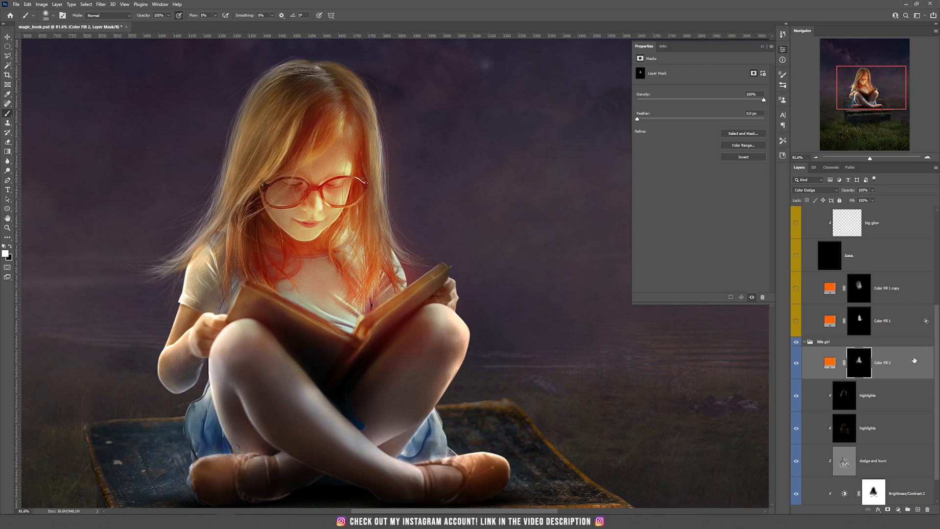
Split the fill layer's Blend If shadow slider for the underlying layer to 0 / 139.
{"action": "key", "text": "ctrl+2"}
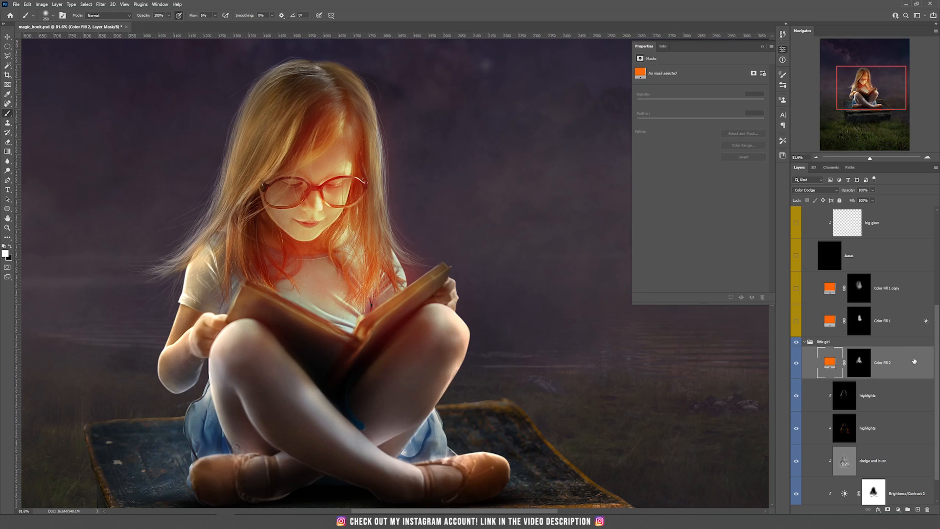
{"action": "mouse_move", "coordinate": [527, 149]}
{"action": "left_mouse_down"}
{"action": "mouse_move", "coordinate": [524, 137]}
{"action": "mouse_move", "coordinate": [529, 145]}
{"action": "left_mouse_up"}
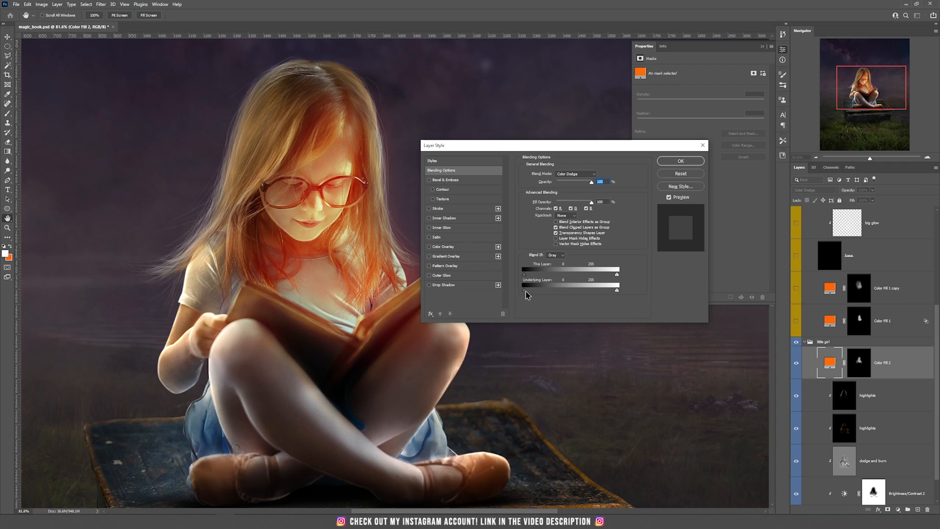
{"action": "left_click_drag", "start_coordinate": [539, 294], "coordinate": [562, 296]}
{"action": "left_click_drag", "start_coordinate": [569, 296], "coordinate": [576, 298]}
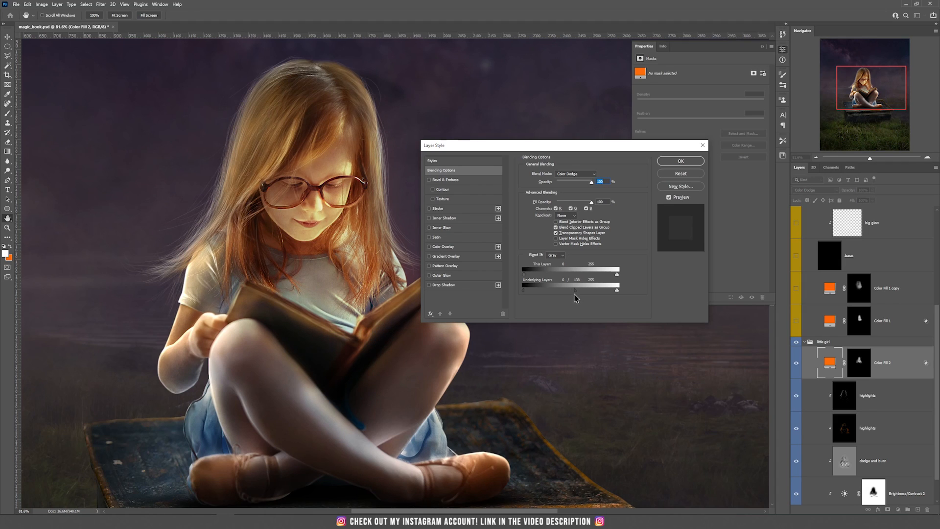
{"action": "left_click", "coordinate": [681, 160]}
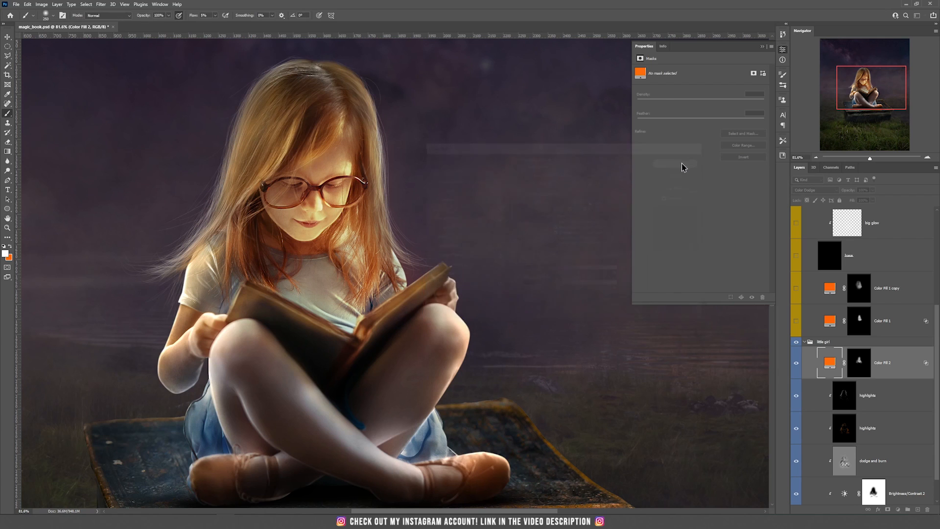
Compare the image with and without the Color Dodge orange glow.
{"action": "key", "text": "ctrl+0"}
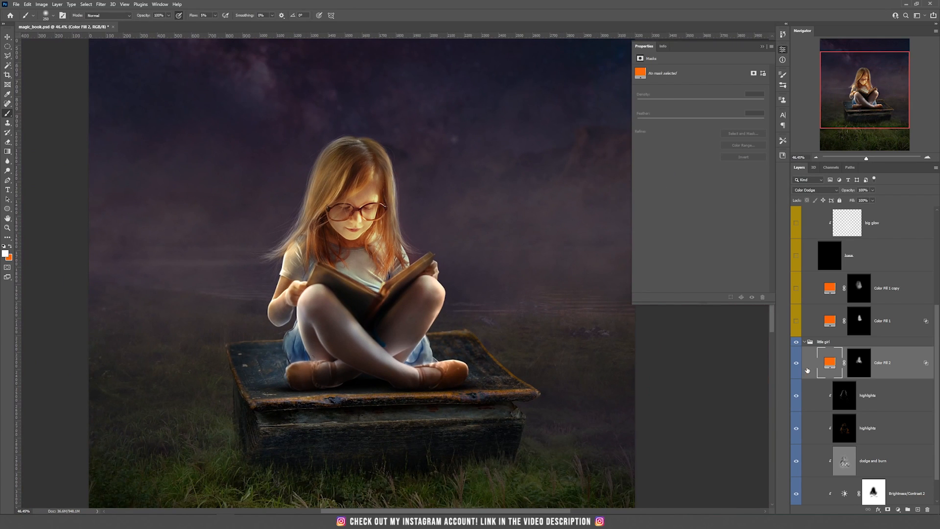
{"action": "left_click", "coordinate": [796, 363]}
{"action": "left_click", "coordinate": [796, 364]}
{"action": "scroll", "coordinate": [364, 211], "scroll_direction": "up", "scroll_amount": 2}
{"action": "scroll", "coordinate": [429, 229], "scroll_direction": "up", "scroll_amount": 1}
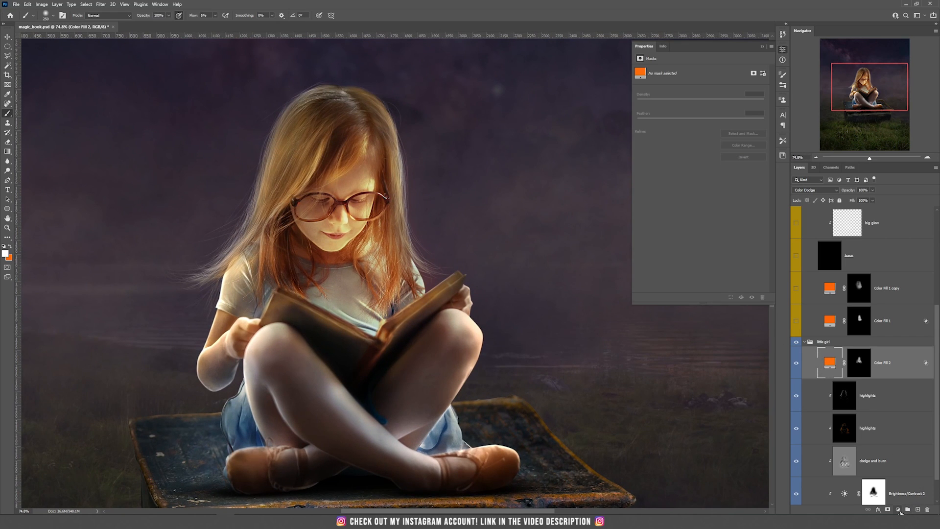
Add a second saturated orange Solid Color fill layer above the Color Dodge fill layer.
{"action": "left_click", "coordinate": [901, 513]}
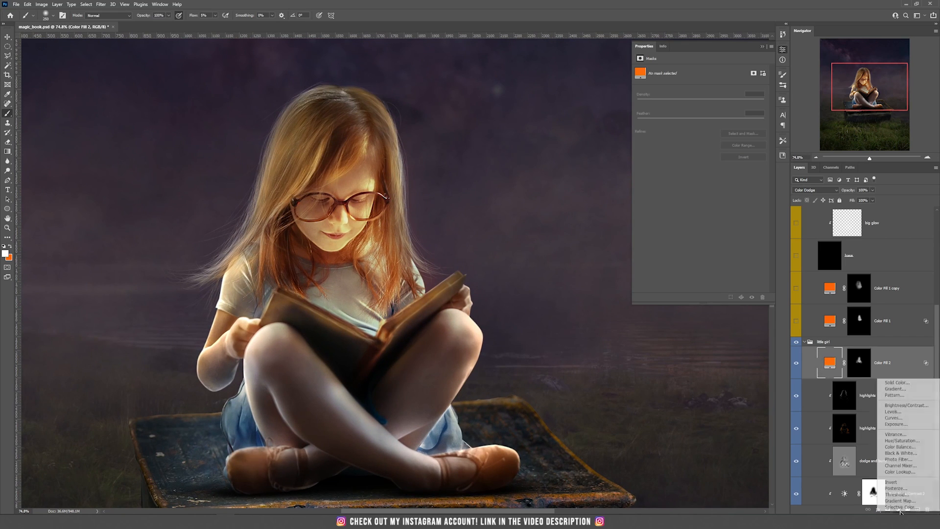
{"action": "left_click", "coordinate": [906, 385]}
{"action": "left_click", "coordinate": [714, 393]}
{"action": "left_click_drag", "start_coordinate": [701, 353], "coordinate": [705, 310]}
{"action": "left_click_drag", "start_coordinate": [716, 396], "coordinate": [717, 399]}
{"action": "left_click", "coordinate": [779, 307]}
Invert the second orange fill layer's mask to black and set its blend mode to Linear Dodge (Add).
{"action": "left_click", "coordinate": [866, 365]}
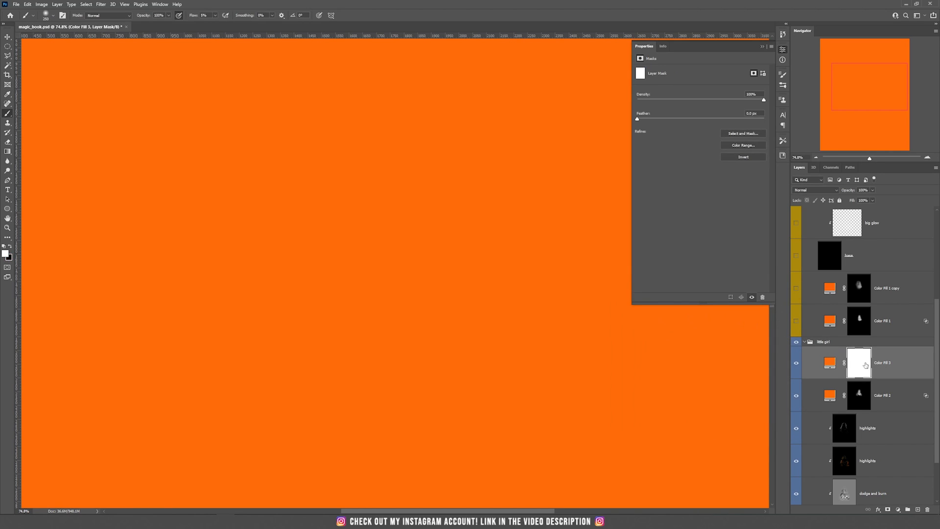
{"action": "left_click", "coordinate": [745, 158]}
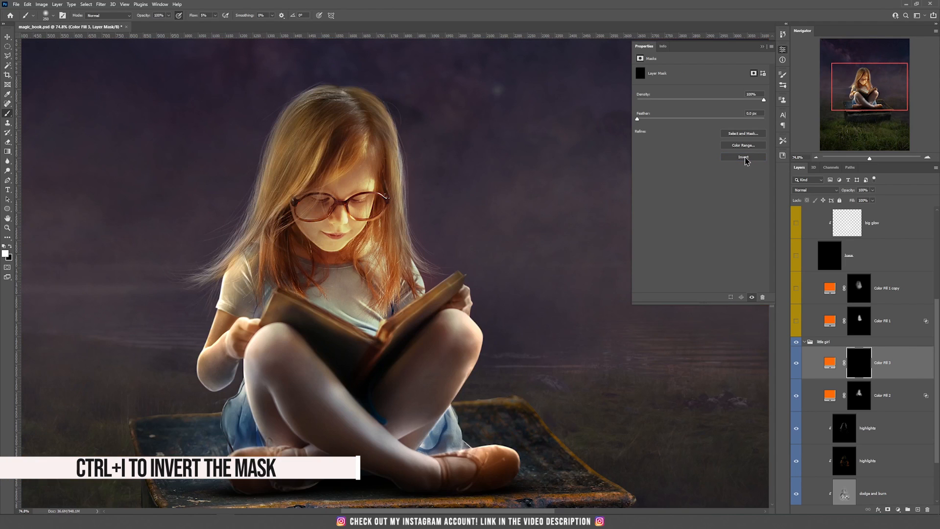
{"action": "left_click", "coordinate": [817, 191]}
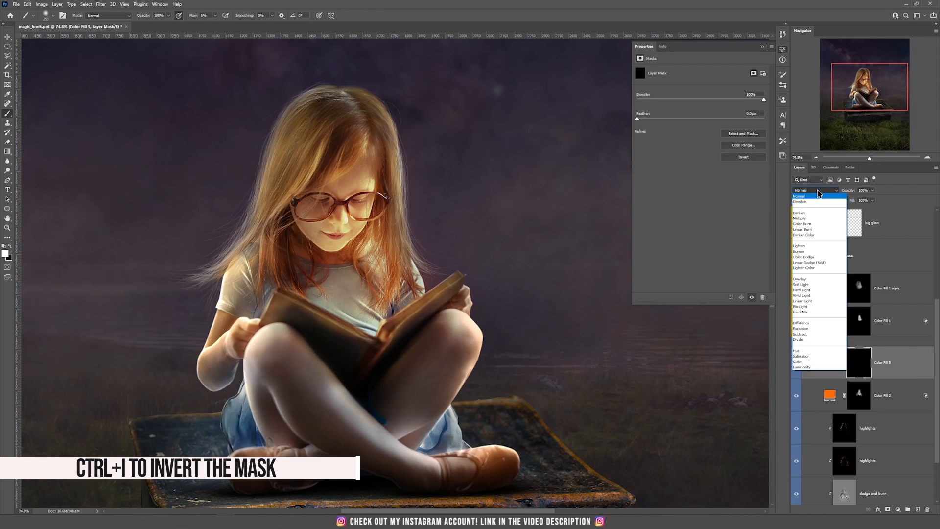
{"action": "left_click", "coordinate": [817, 263]}
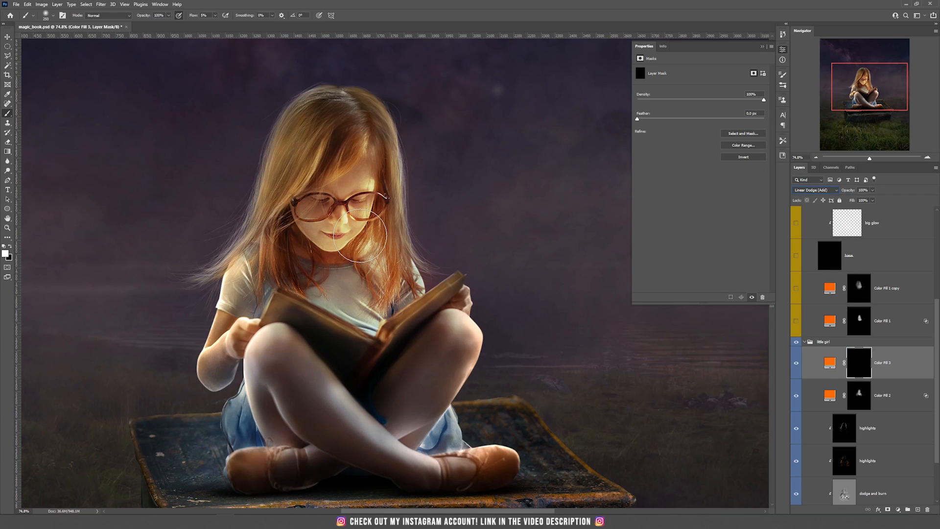
Paint white on the second fill layer's mask over the girl's face, hair and chest.
{"action": "left_click_drag", "start_coordinate": [360, 235], "coordinate": [357, 235]}
{"action": "mouse_move", "coordinate": [373, 170]}
{"action": "left_mouse_down"}
{"action": "mouse_move", "coordinate": [365, 219]}
{"action": "mouse_move", "coordinate": [365, 185]}
{"action": "mouse_move", "coordinate": [340, 212]}
{"action": "mouse_move", "coordinate": [378, 285]}
{"action": "mouse_move", "coordinate": [391, 238]}
{"action": "mouse_move", "coordinate": [343, 296]}
{"action": "mouse_move", "coordinate": [313, 276]}
{"action": "mouse_move", "coordinate": [357, 157]}
{"action": "left_mouse_up"}
{"action": "scroll", "coordinate": [355, 209], "scroll_direction": "down", "scroll_amount": 5}
Delete the two practice orange fill layers and show the prepared Color Fill 1 and Color Fill 1 copy layers.
{"action": "key", "text": "v"}
{"action": "left_click", "coordinate": [905, 401], "text": "ctrl"}
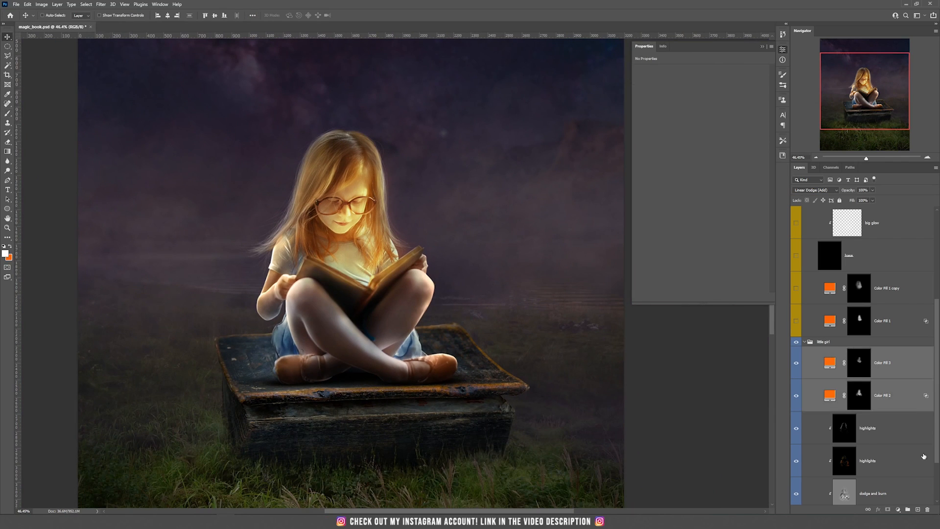
{"action": "left_click", "coordinate": [927, 510]}
{"action": "left_click_drag", "start_coordinate": [797, 288], "coordinate": [797, 321]}
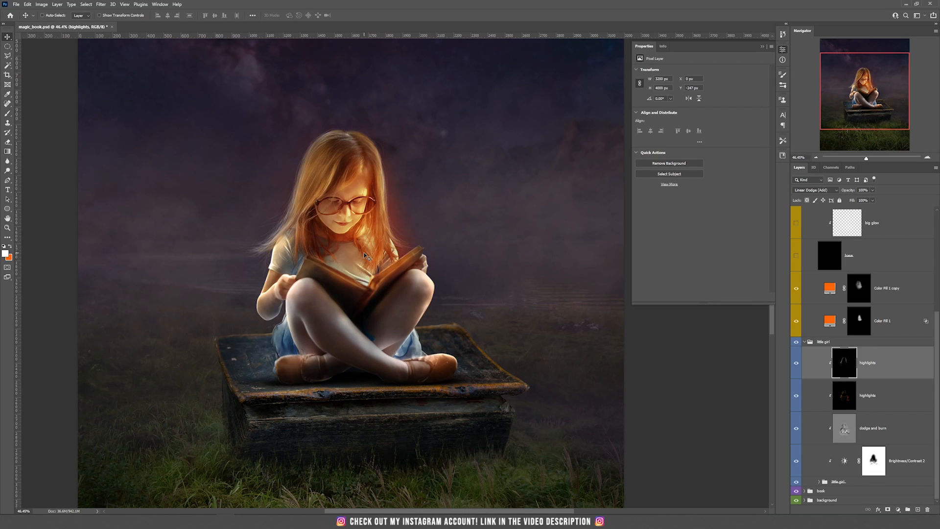
Show the base, big glow, magic, Gradient Map 1 and stars layers in the magic group.
{"action": "scroll", "coordinate": [364, 255], "scroll_direction": "up", "scroll_amount": 1}
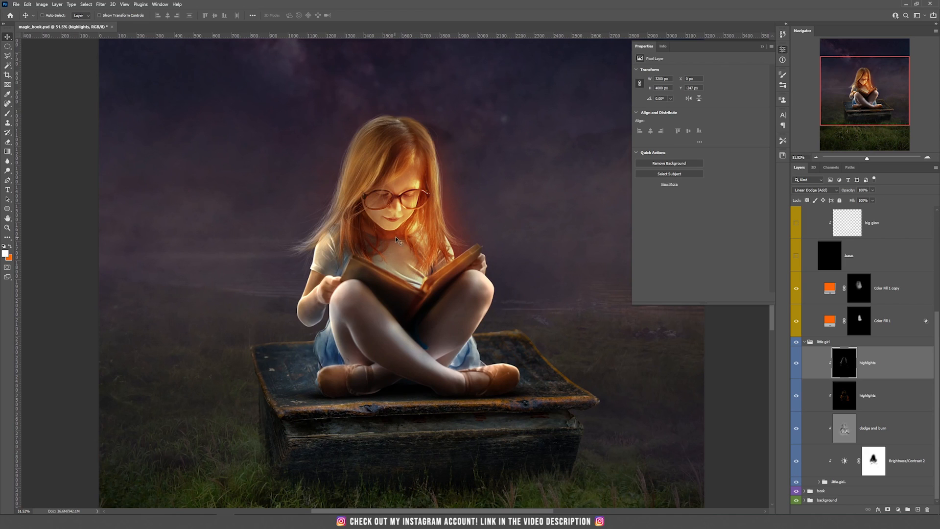
{"action": "scroll", "coordinate": [869, 331], "scroll_direction": "up", "scroll_amount": 1}
{"action": "scroll", "coordinate": [868, 331], "scroll_direction": "up", "scroll_amount": 3}
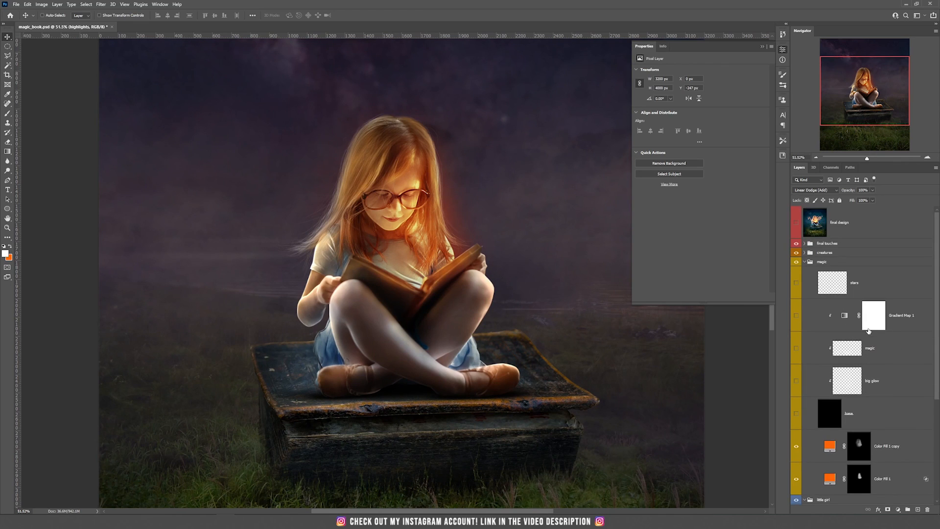
{"action": "left_click_drag", "start_coordinate": [795, 383], "coordinate": [797, 293]}
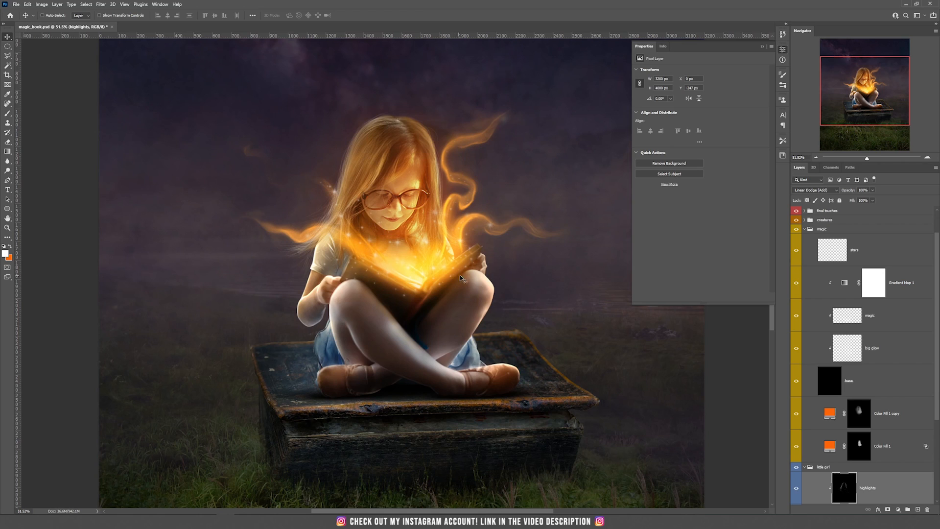
Expand the creatures group and show its base, unicorn, dragon and Gradient Map 2 layers.
{"action": "left_click", "coordinate": [805, 221]}
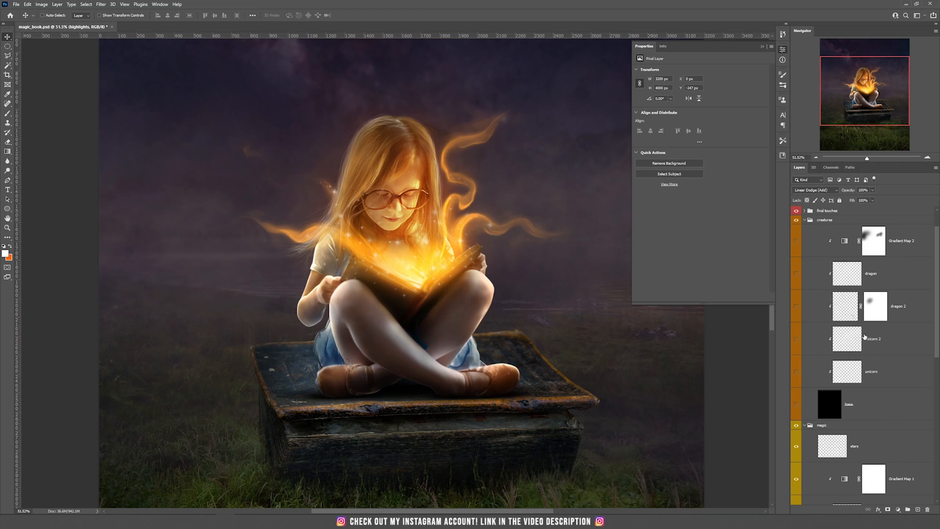
{"action": "left_click", "coordinate": [797, 402]}
{"action": "left_click", "coordinate": [797, 241]}
{"action": "left_click", "coordinate": [797, 340]}
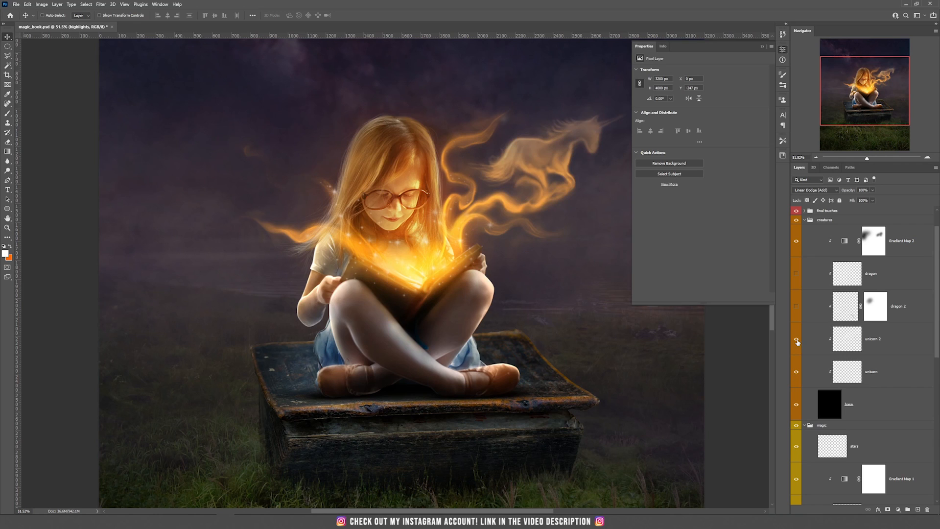
{"action": "left_click", "coordinate": [796, 275]}
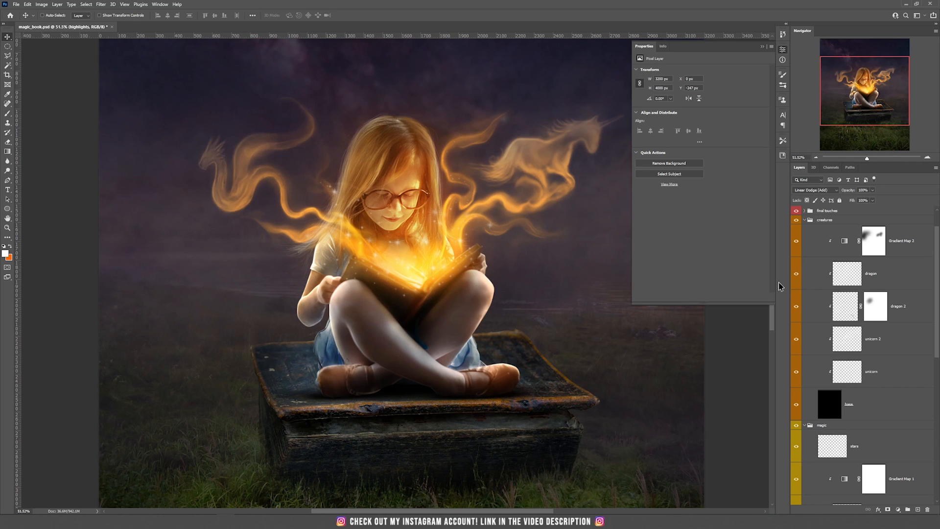
Expand the final touches group and show its camera raw, high pass, glowing edges, highlights and sparks layers.
{"action": "scroll", "coordinate": [513, 296], "scroll_direction": "up", "scroll_amount": 2}
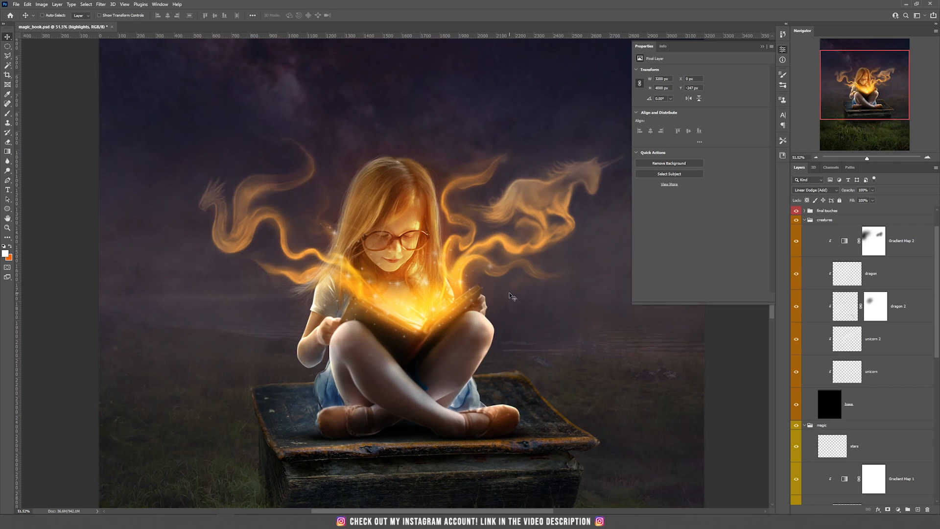
{"action": "scroll", "coordinate": [859, 248], "scroll_direction": "up", "scroll_amount": 1}
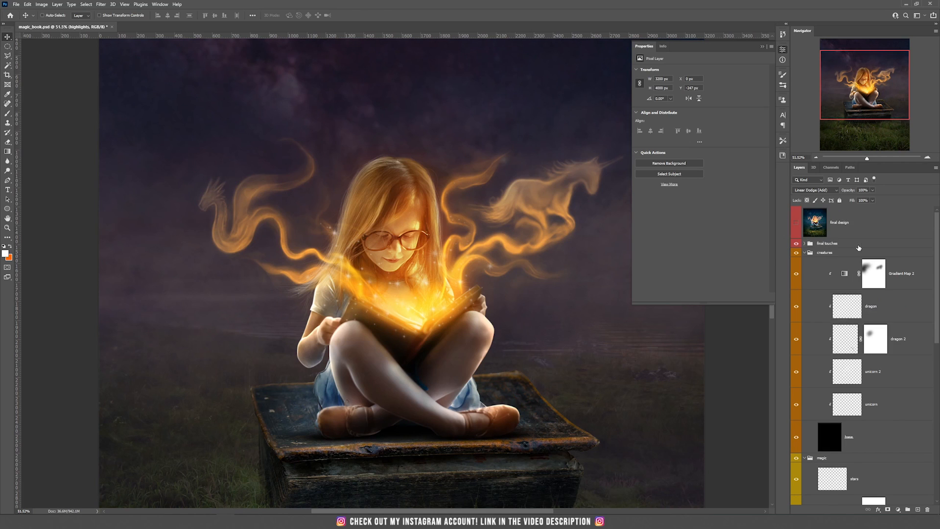
{"action": "left_click", "coordinate": [805, 243]}
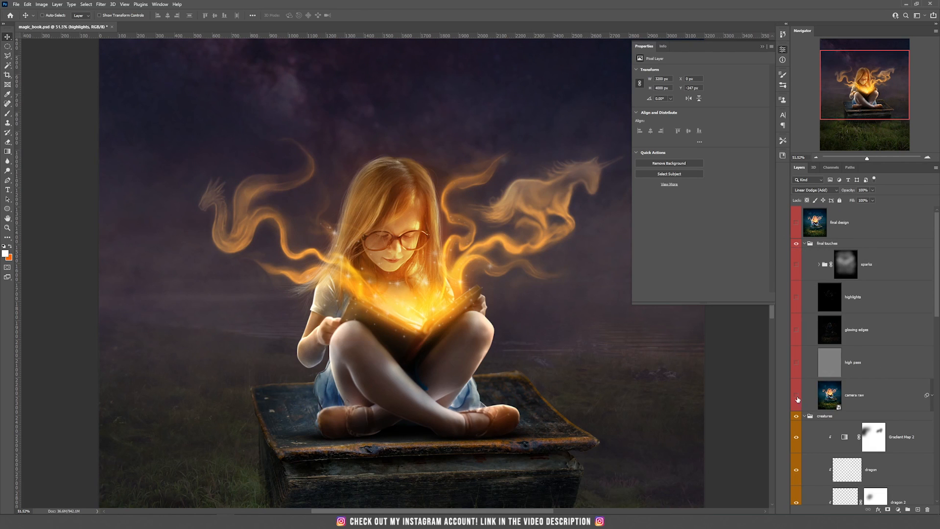
{"action": "left_click", "coordinate": [797, 397]}
{"action": "left_click", "coordinate": [797, 363]}
{"action": "left_click", "coordinate": [797, 331]}
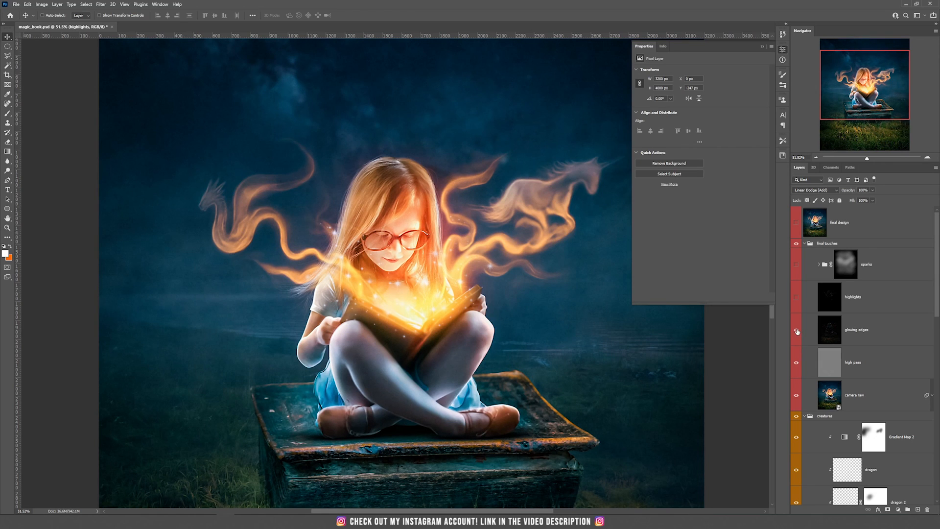
{"action": "left_click", "coordinate": [797, 300]}
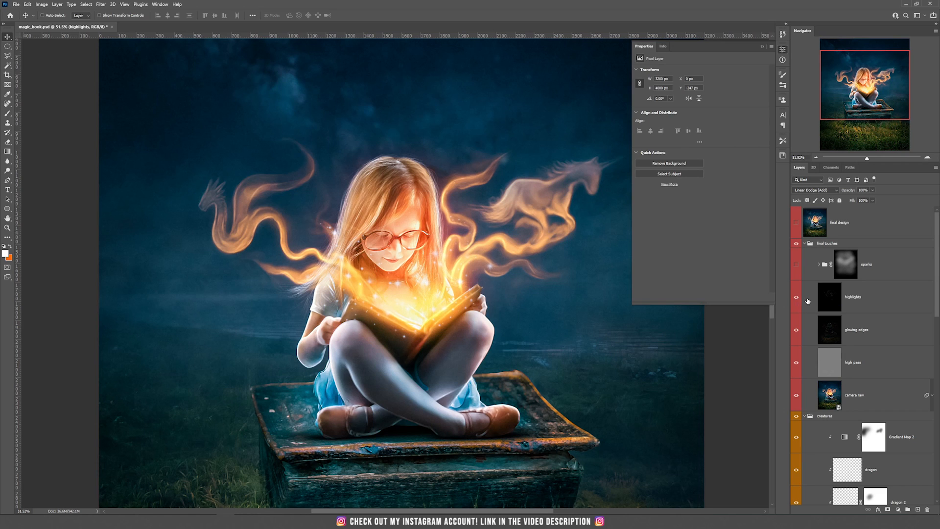
{"action": "left_click", "coordinate": [796, 265]}
{"action": "scroll", "coordinate": [522, 274], "scroll_direction": "down", "scroll_amount": 2}
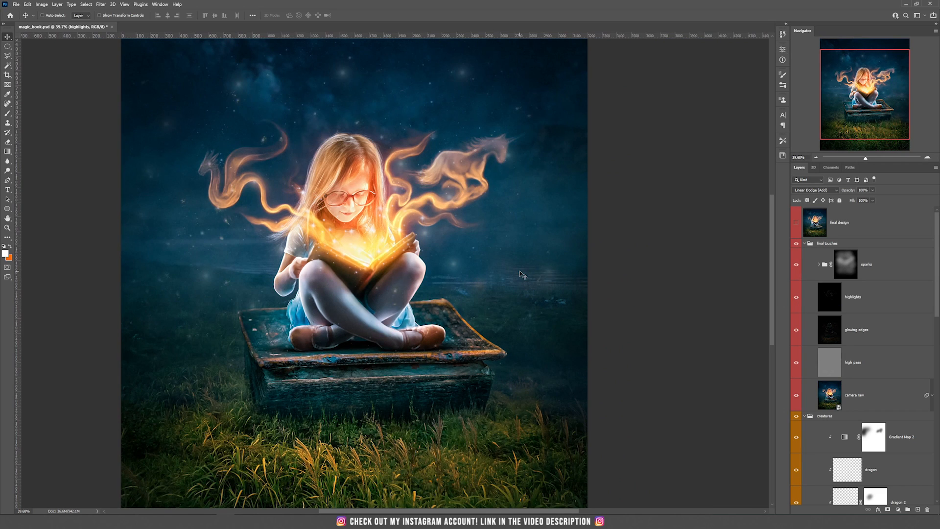